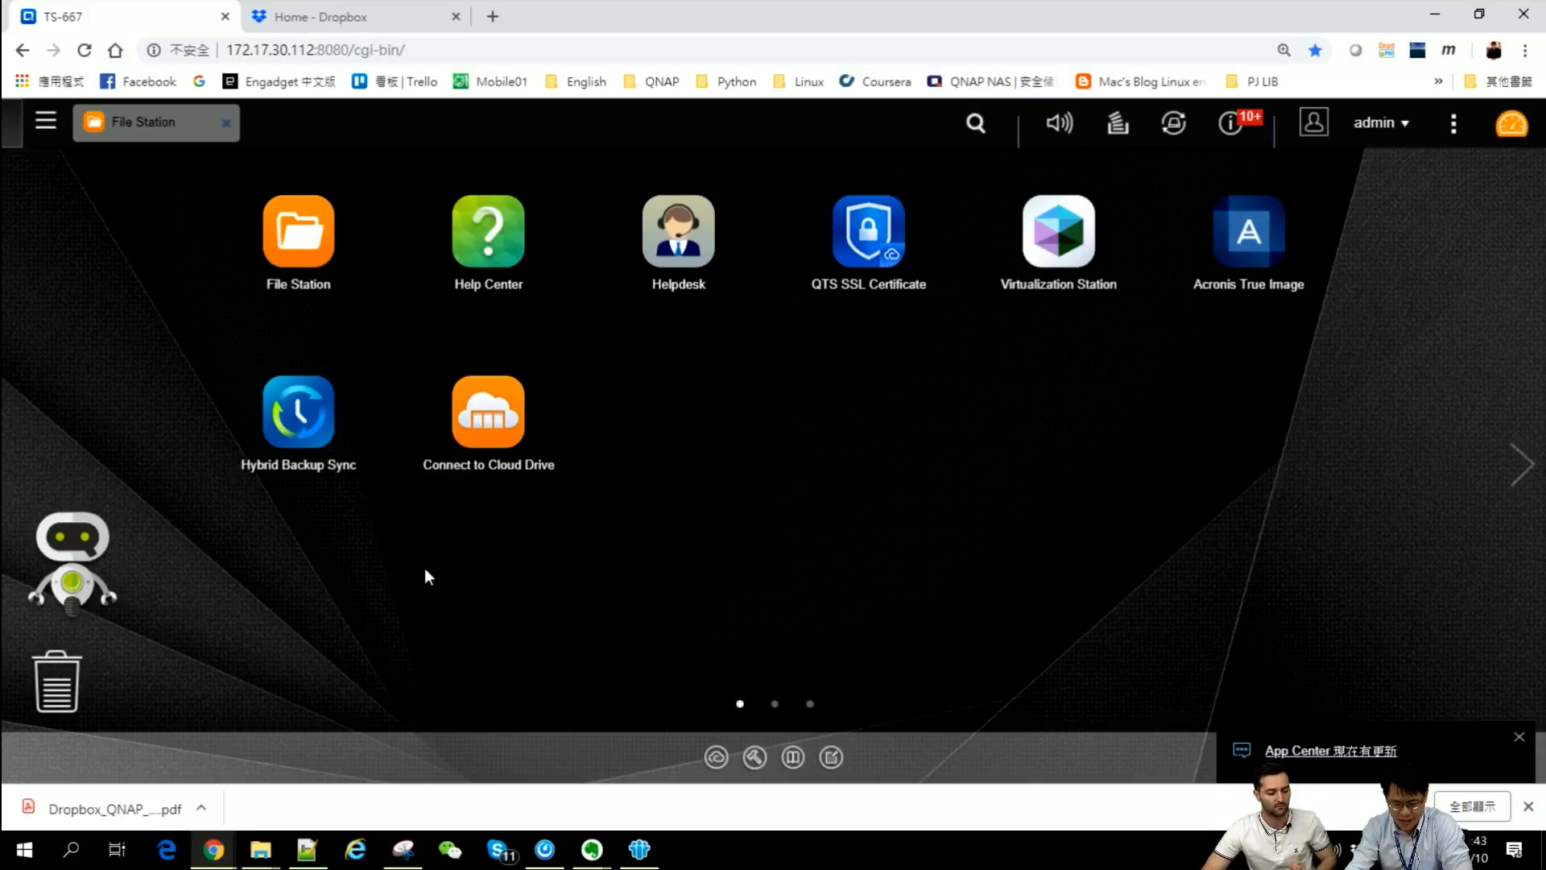
# Open Hybrid Backup Sync and enlarge its window to fill the desktop
pyautogui.click(299, 433)
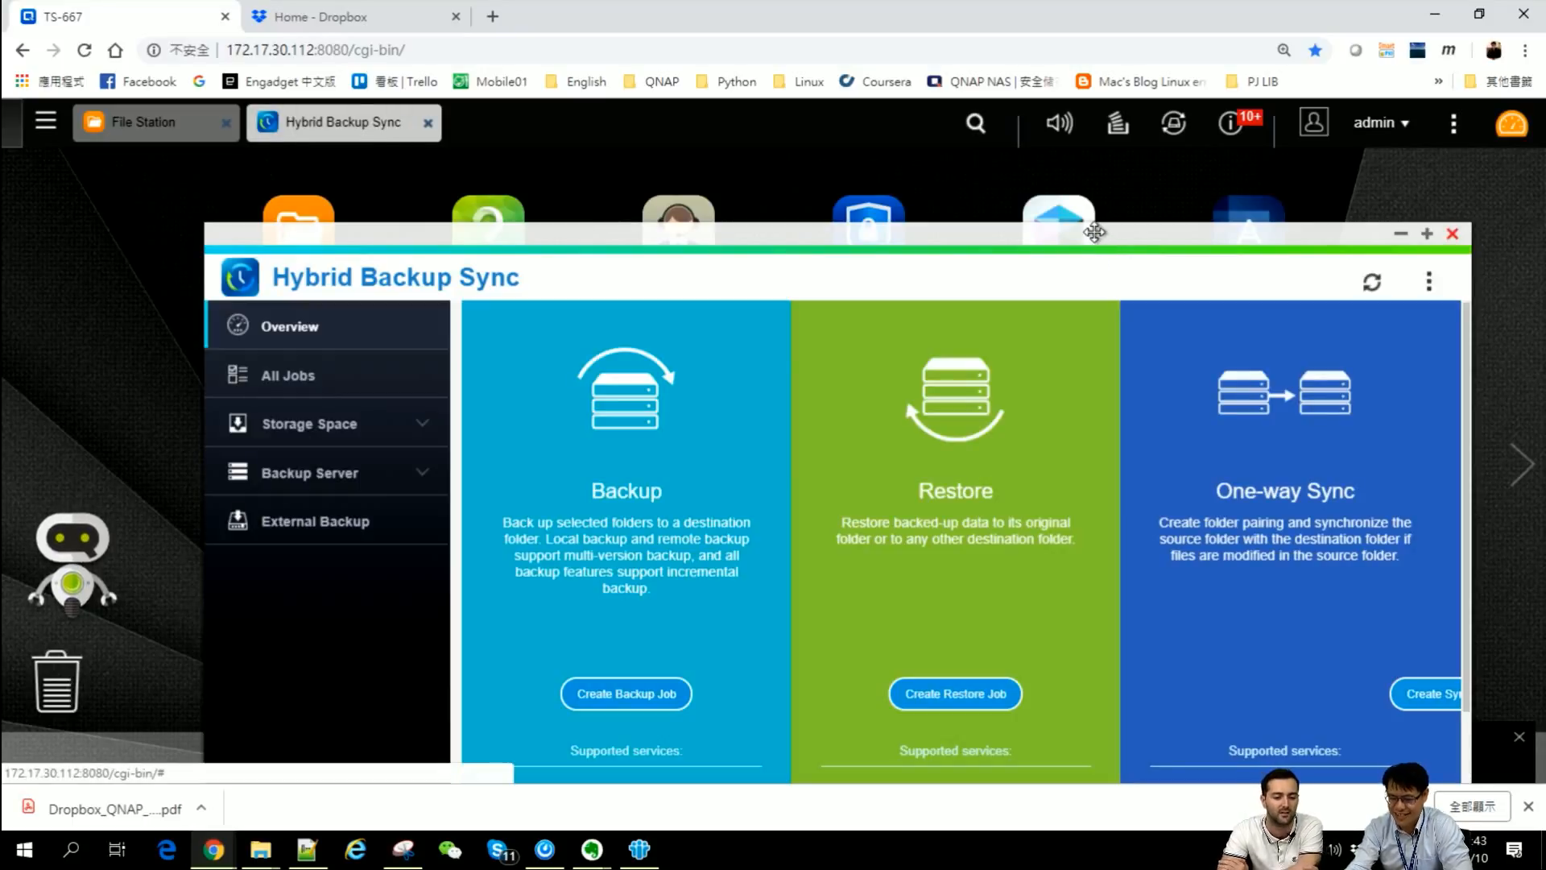
pyautogui.moveTo(1096, 233); pyautogui.dragTo(1054, 160)
pyautogui.click(1386, 159)
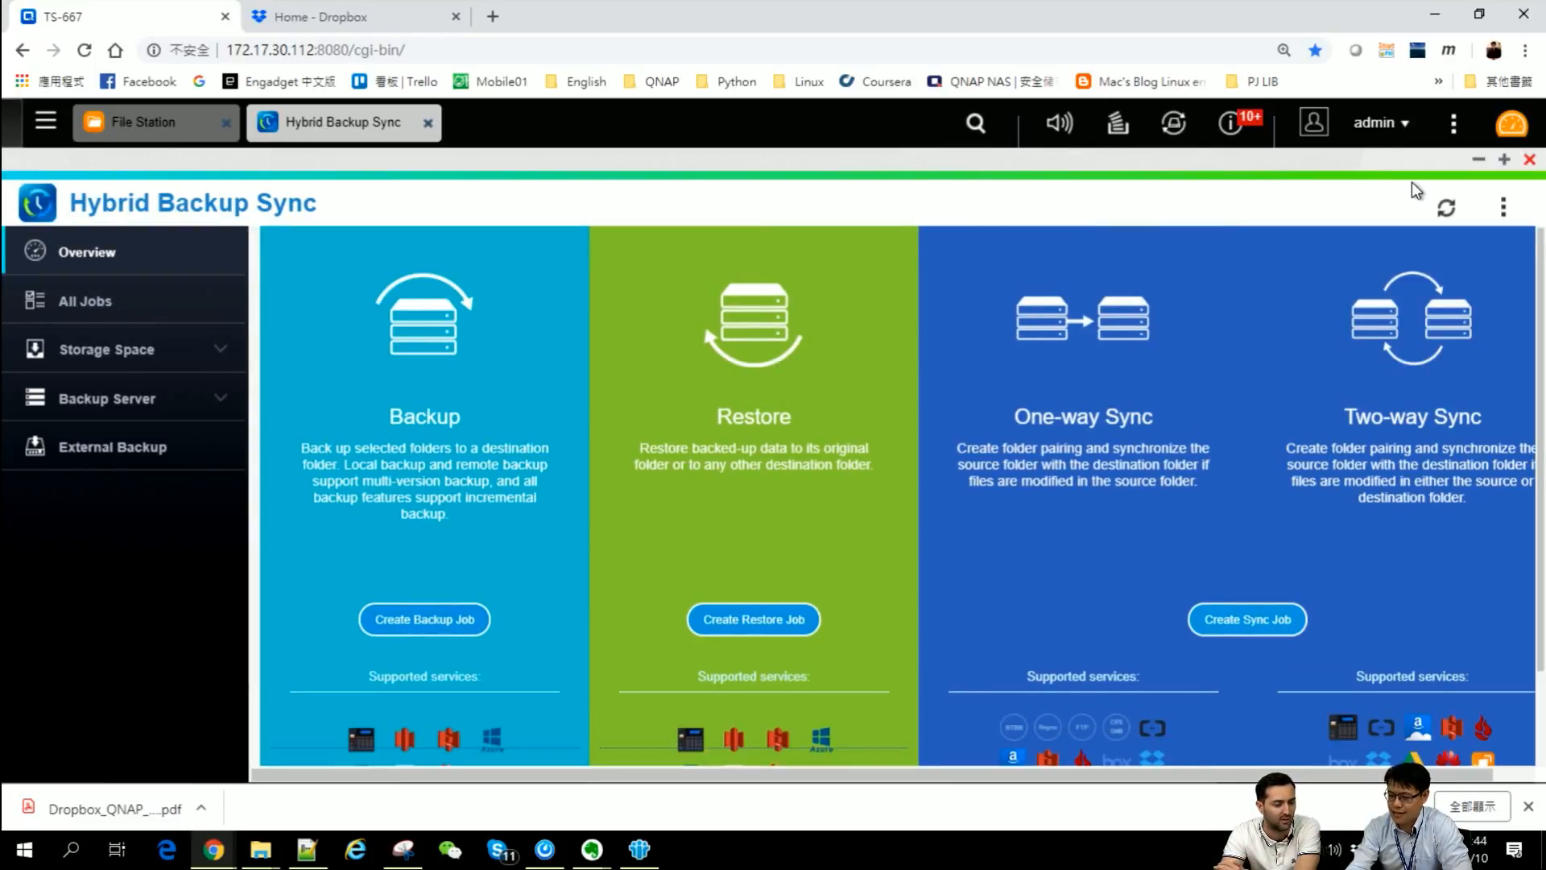
# Minimise Hybrid Backup Sync to view App Center, and return to the Hybrid Backup Sync overview
pyautogui.click(1479, 160)
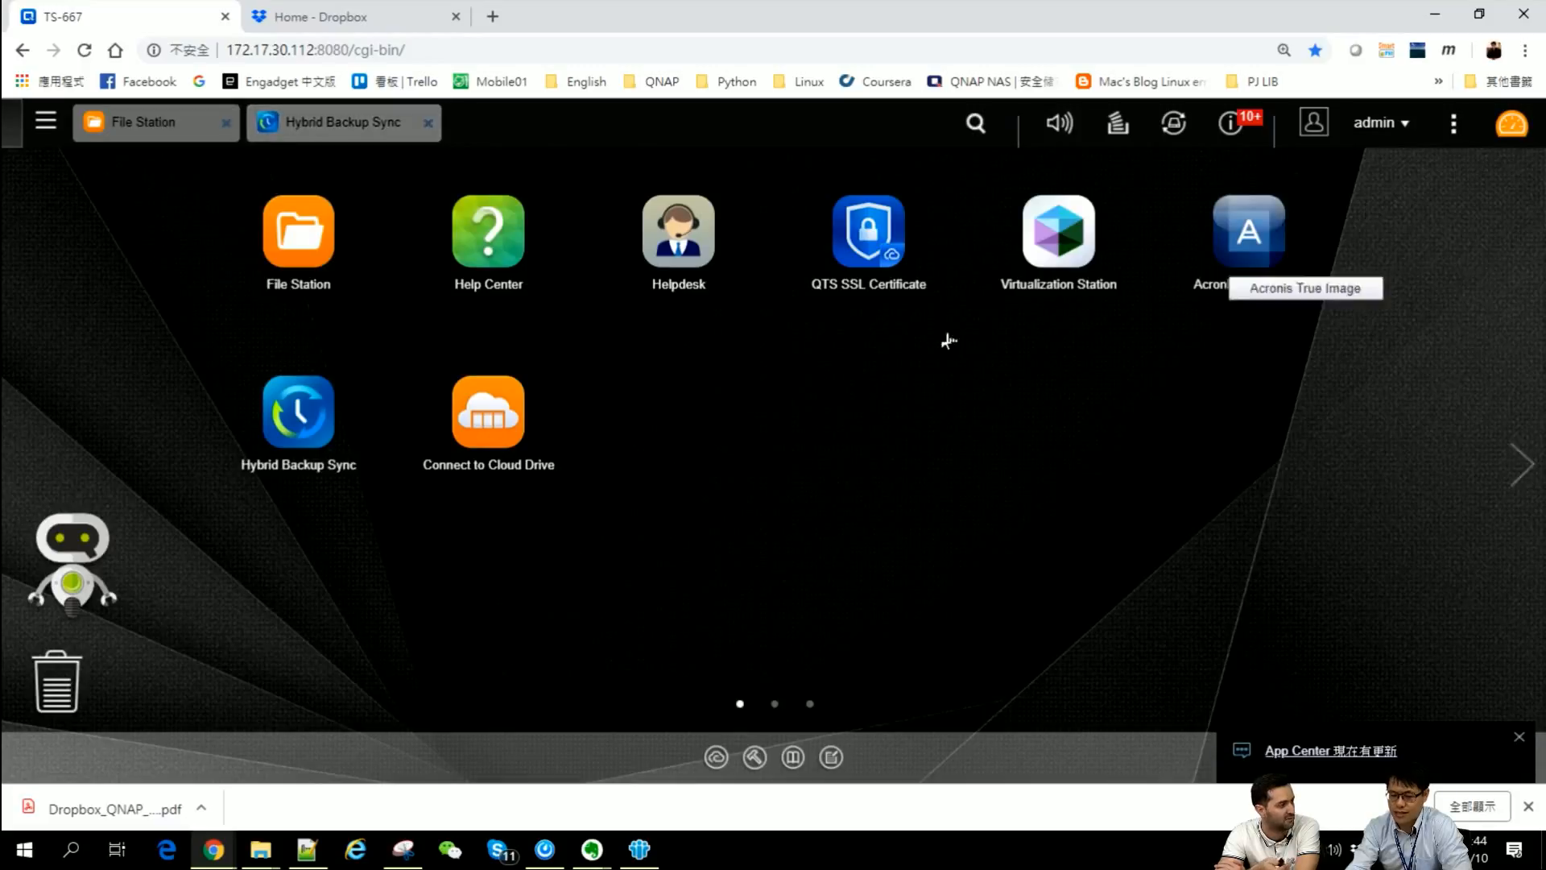
pyautogui.click(46, 121)
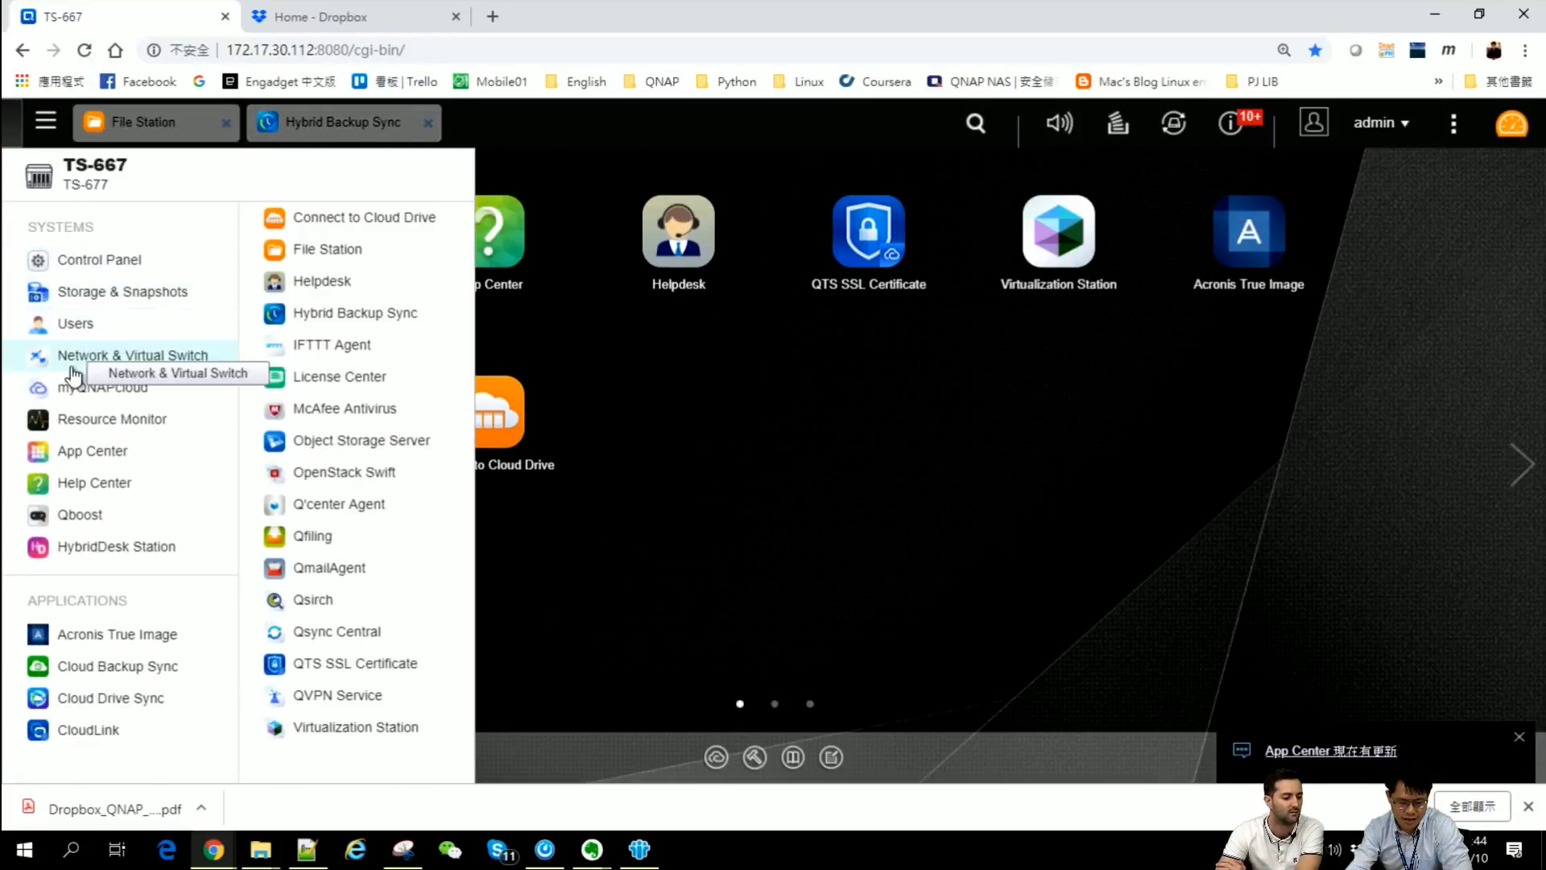
pyautogui.click(77, 459)
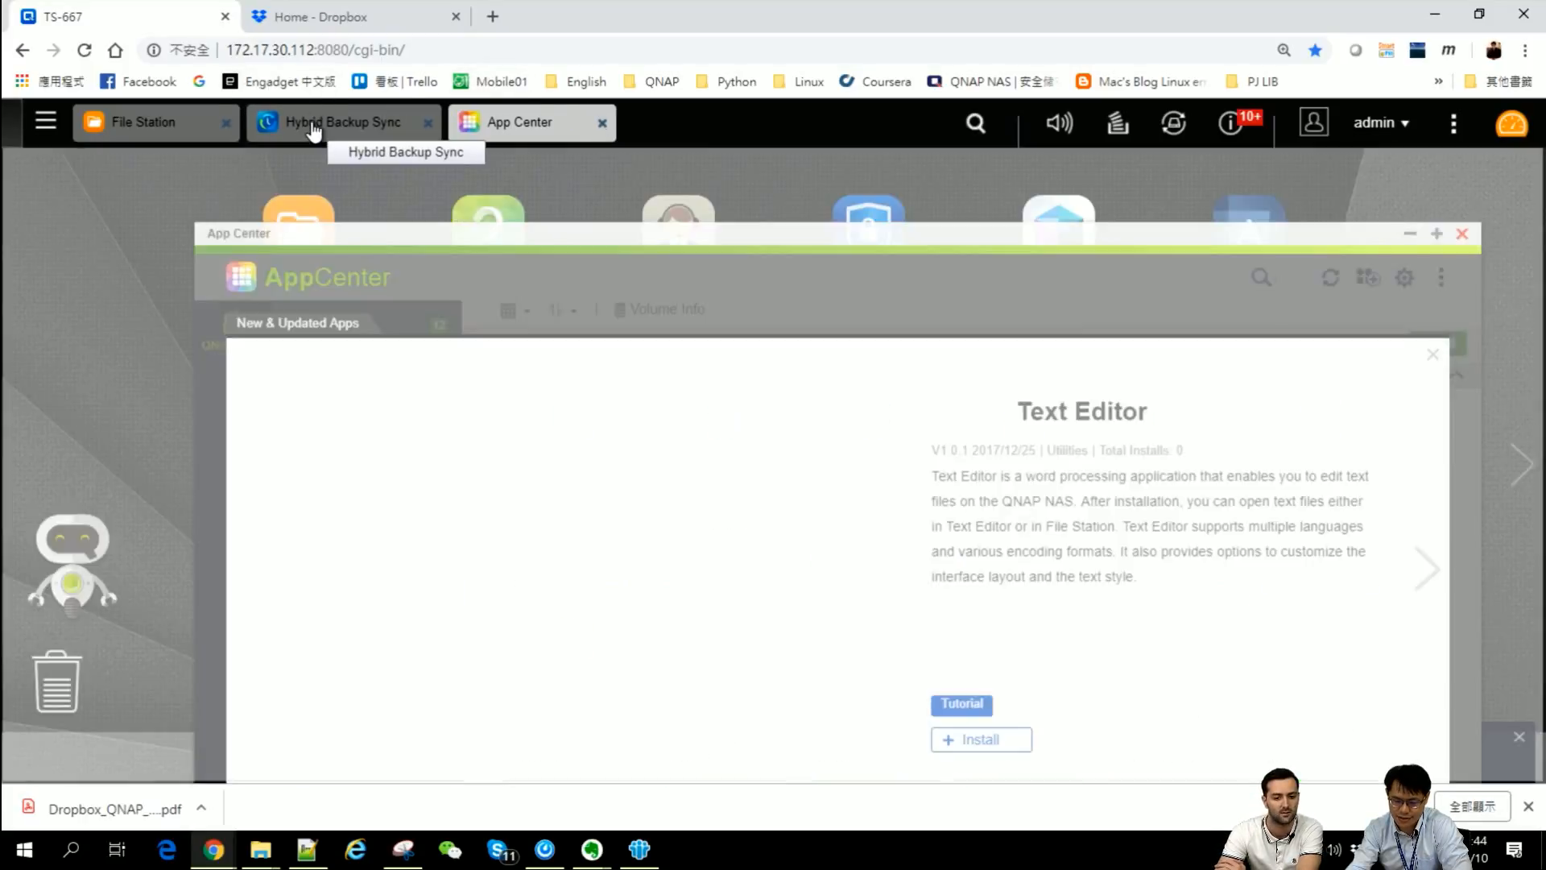
pyautogui.click(314, 129)
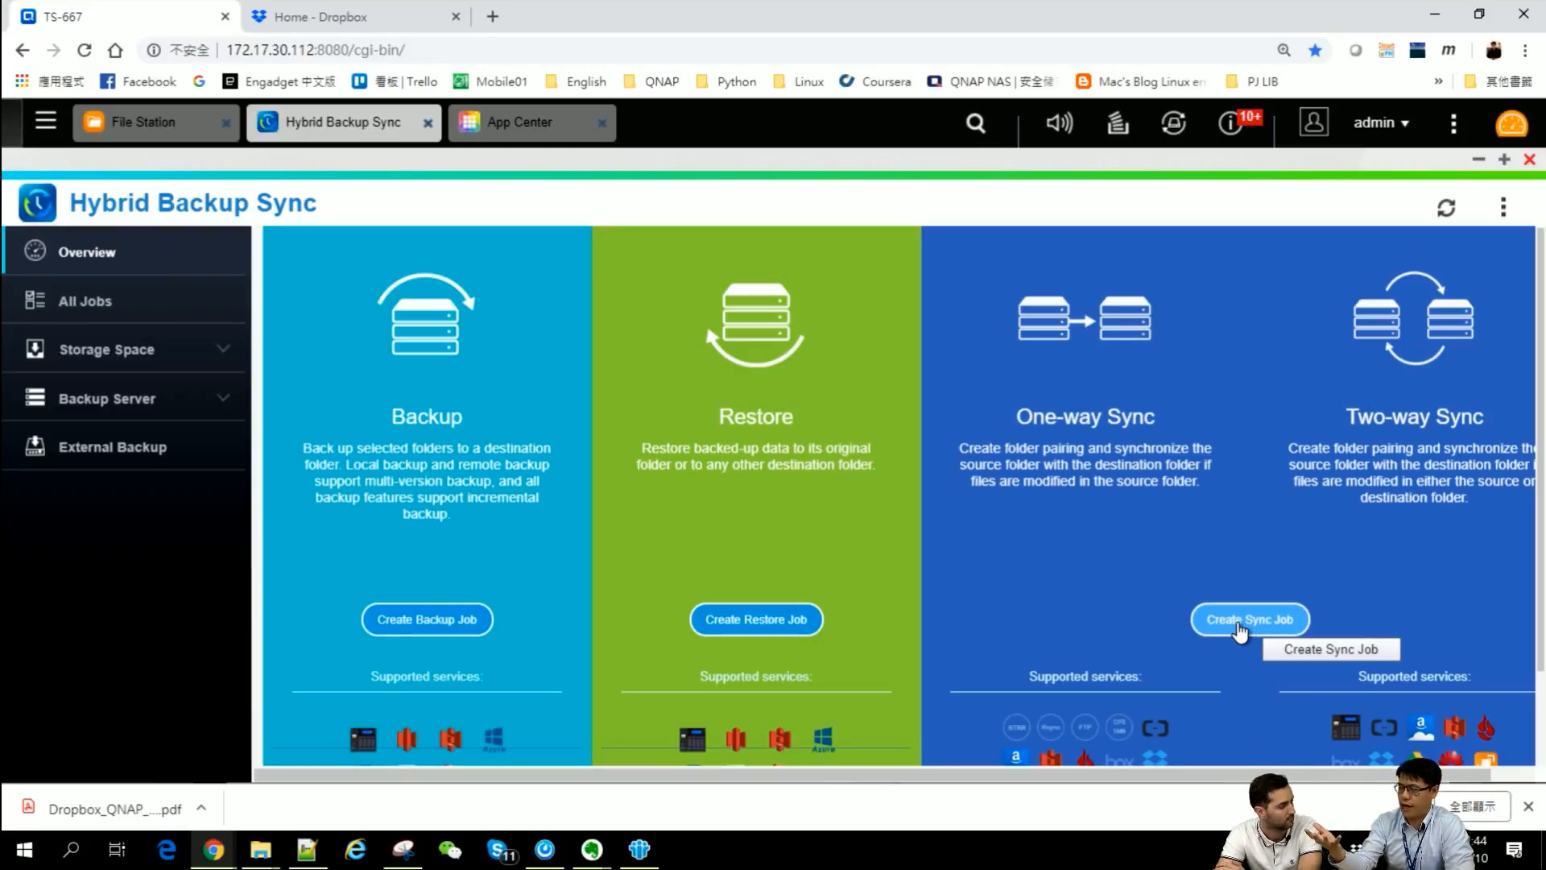
# Start a one-way cloud-to-local sync job that uses the existing Dropbox account
pyautogui.click(1241, 628)
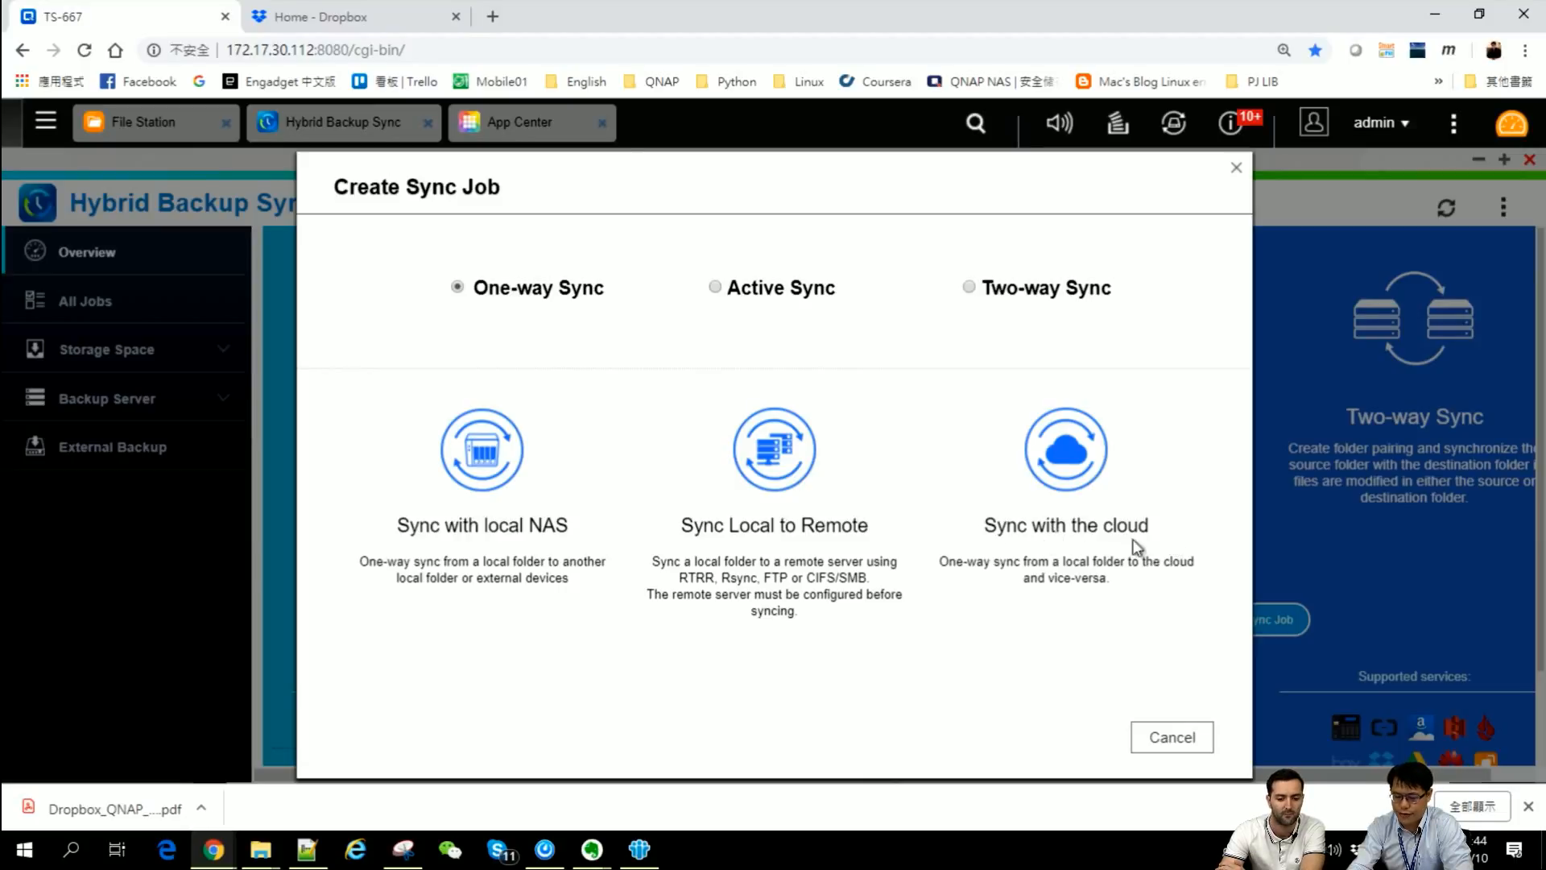
pyautogui.click(1065, 487)
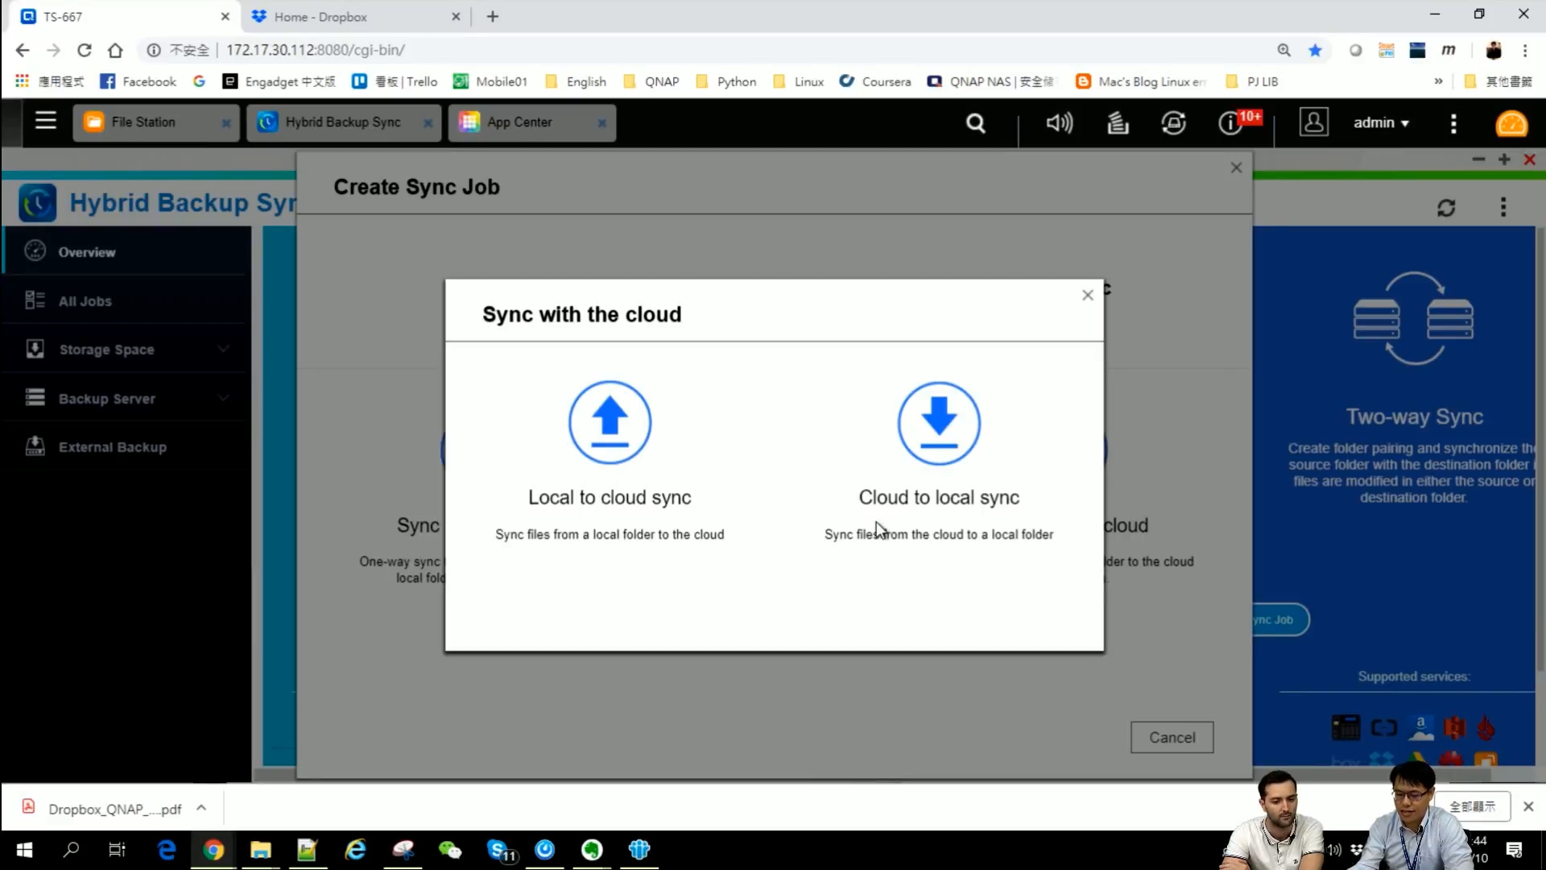
pyautogui.click(931, 438)
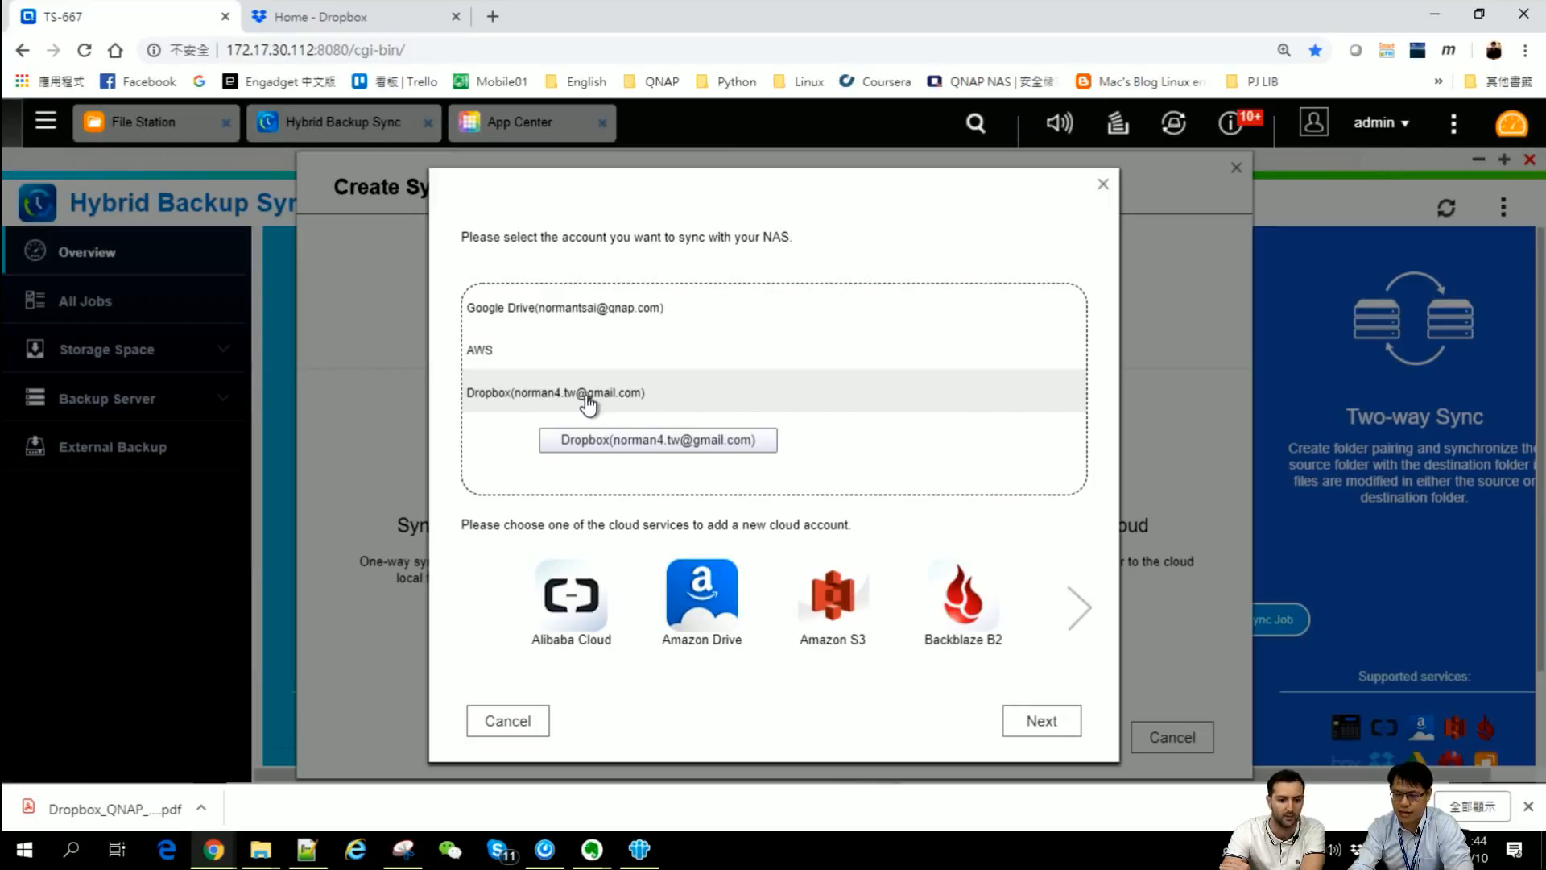
pyautogui.click(588, 405)
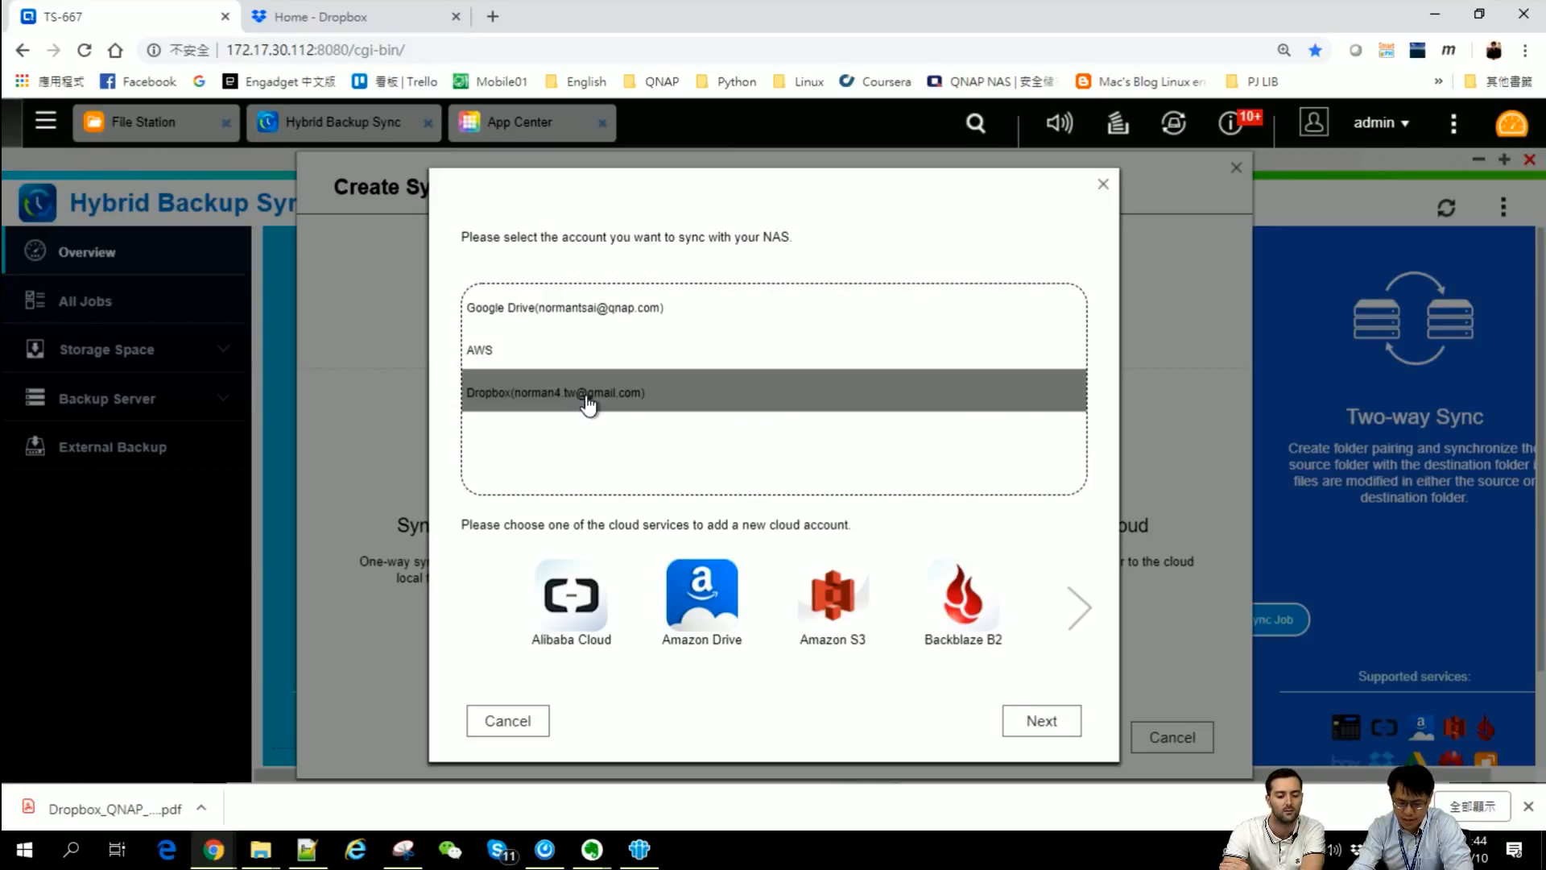
pyautogui.click(1039, 725)
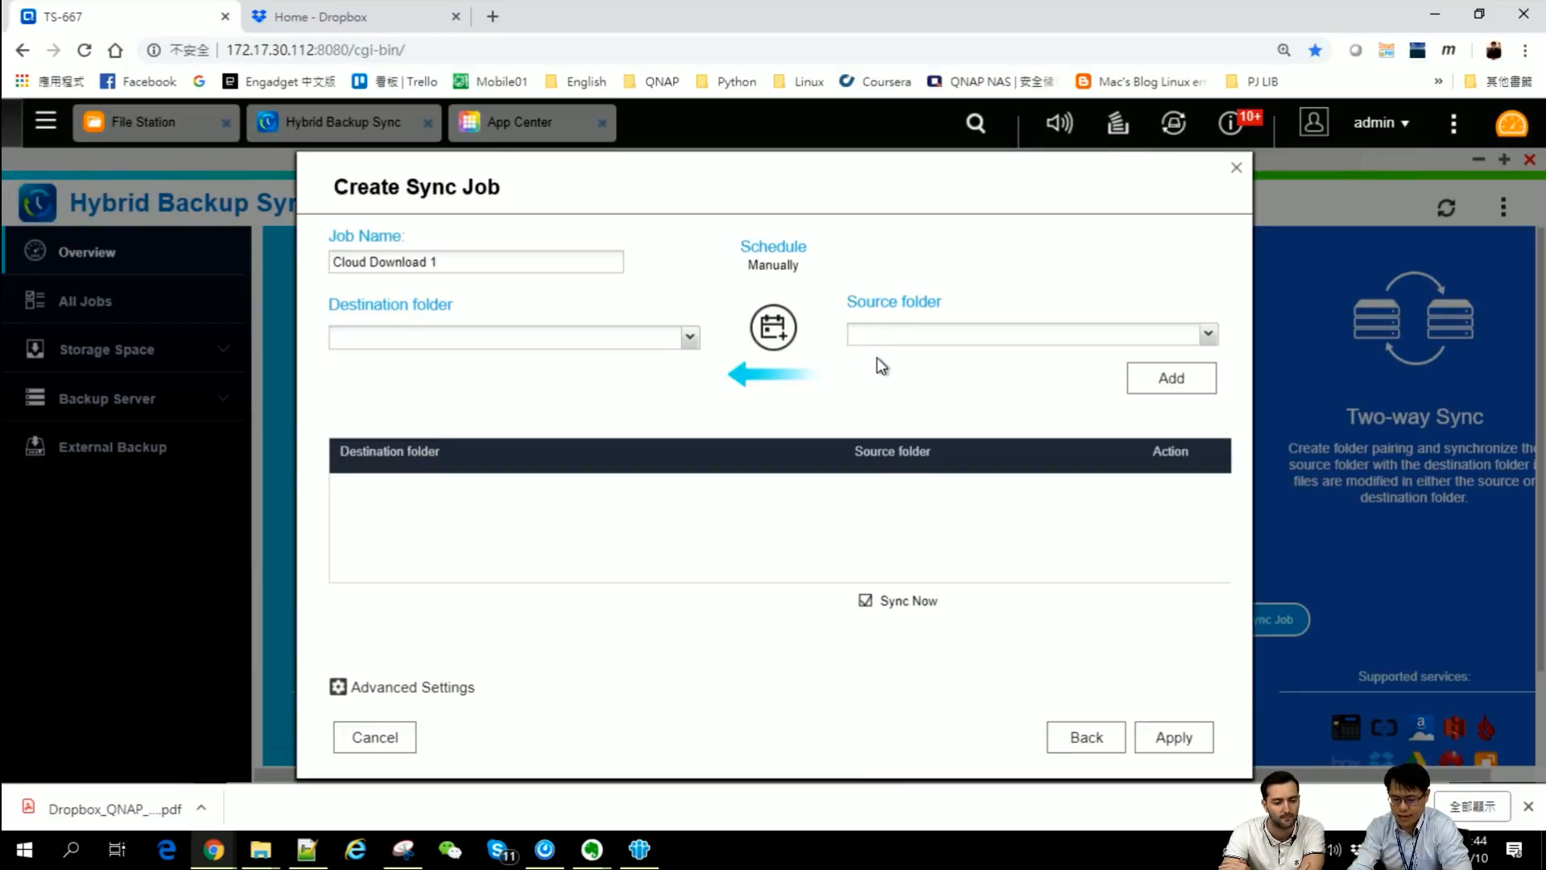
# Set the sync job's source folder to Photos in the Dropbox account
pyautogui.click(1208, 335)
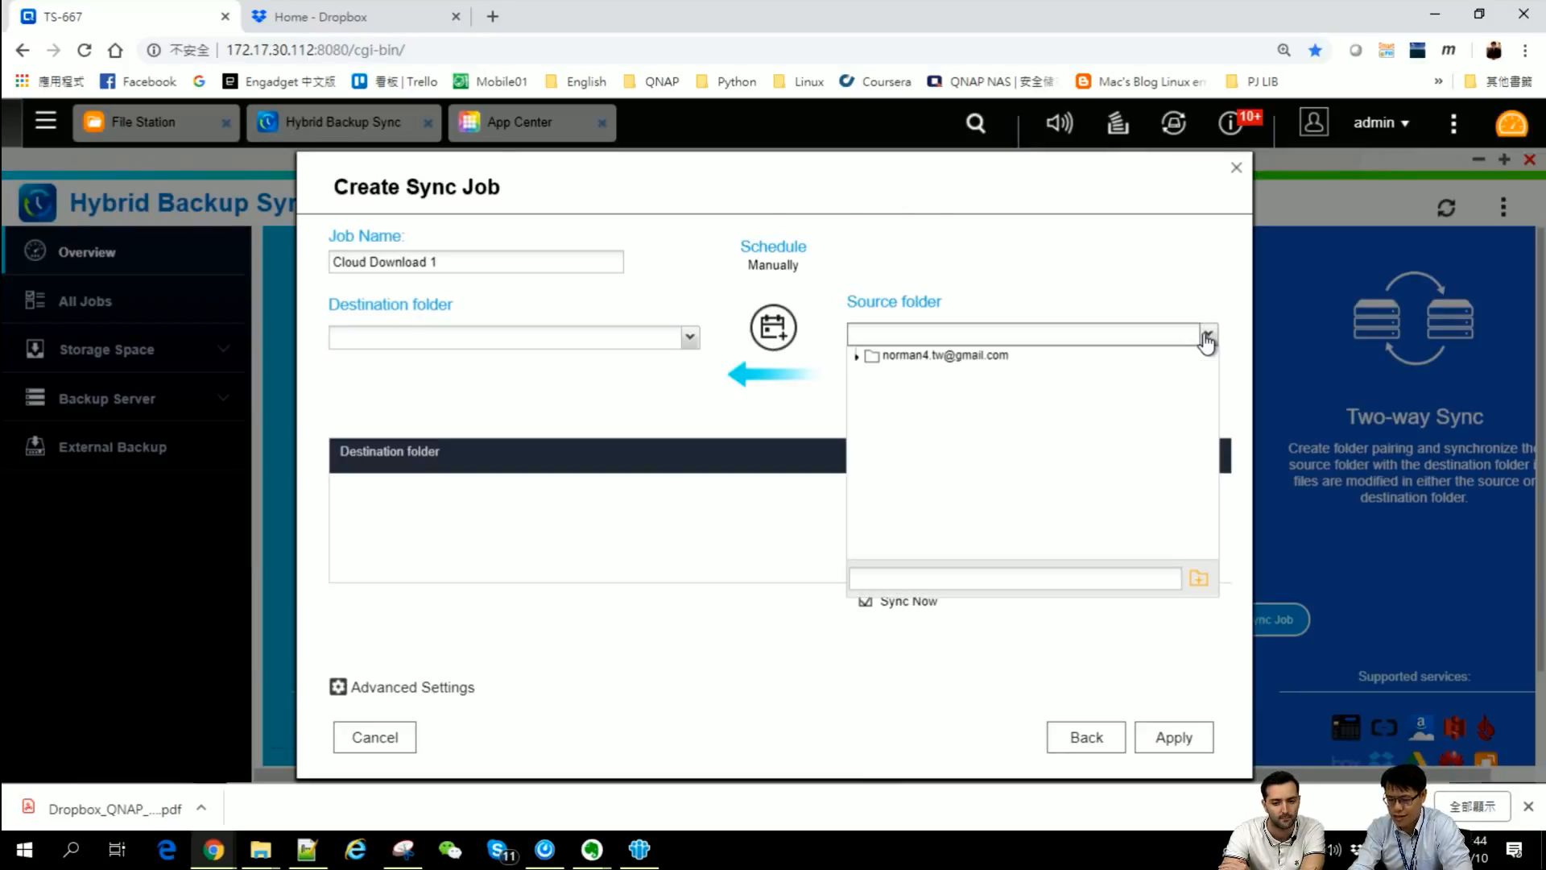
pyautogui.click(858, 356)
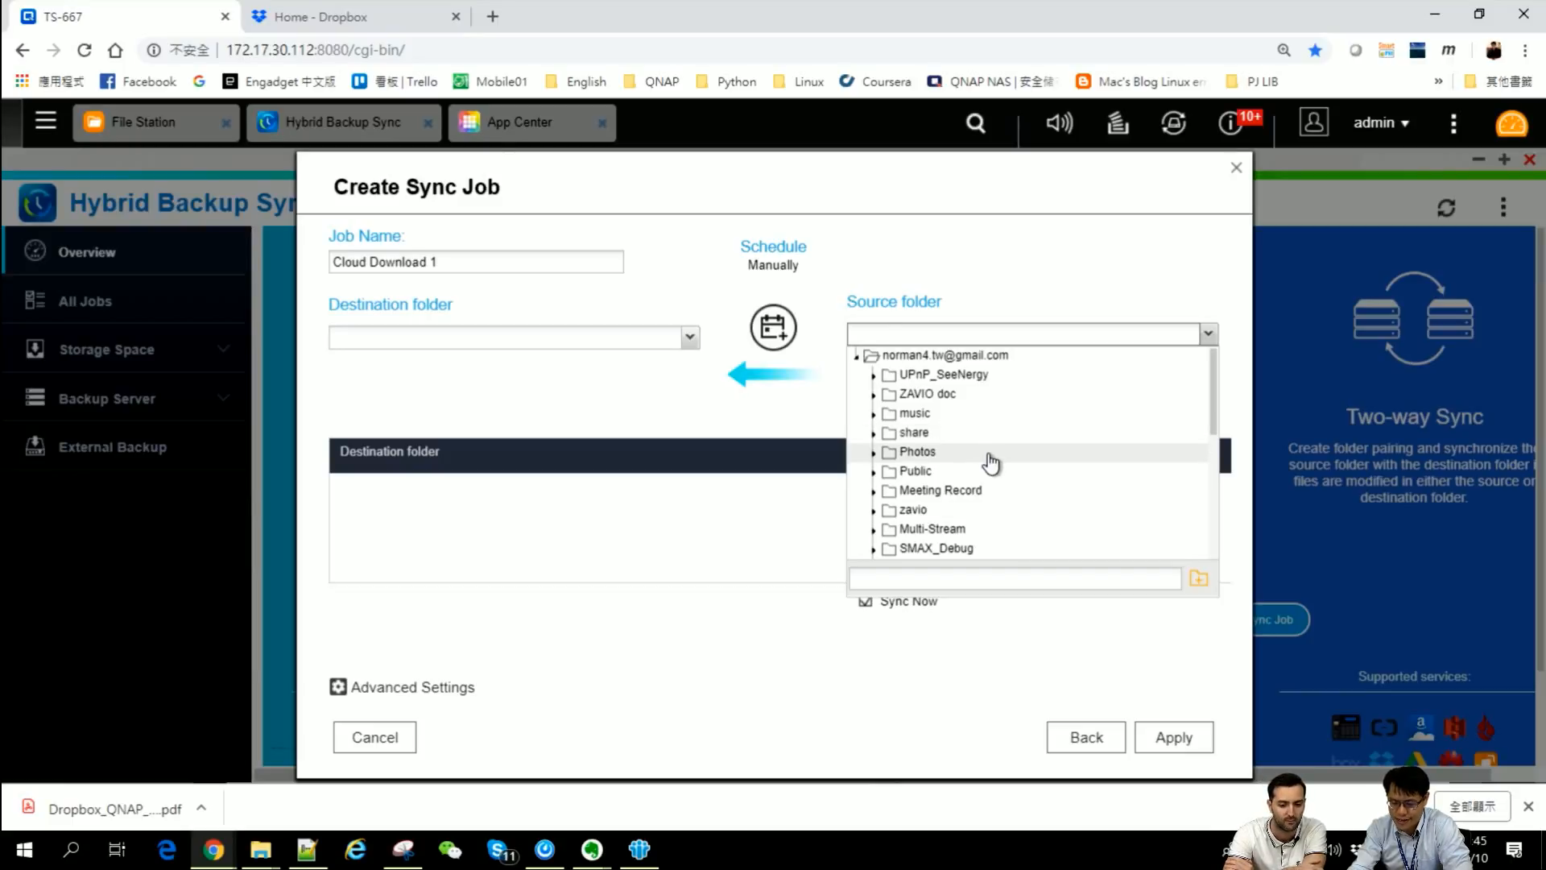
pyautogui.click(991, 463)
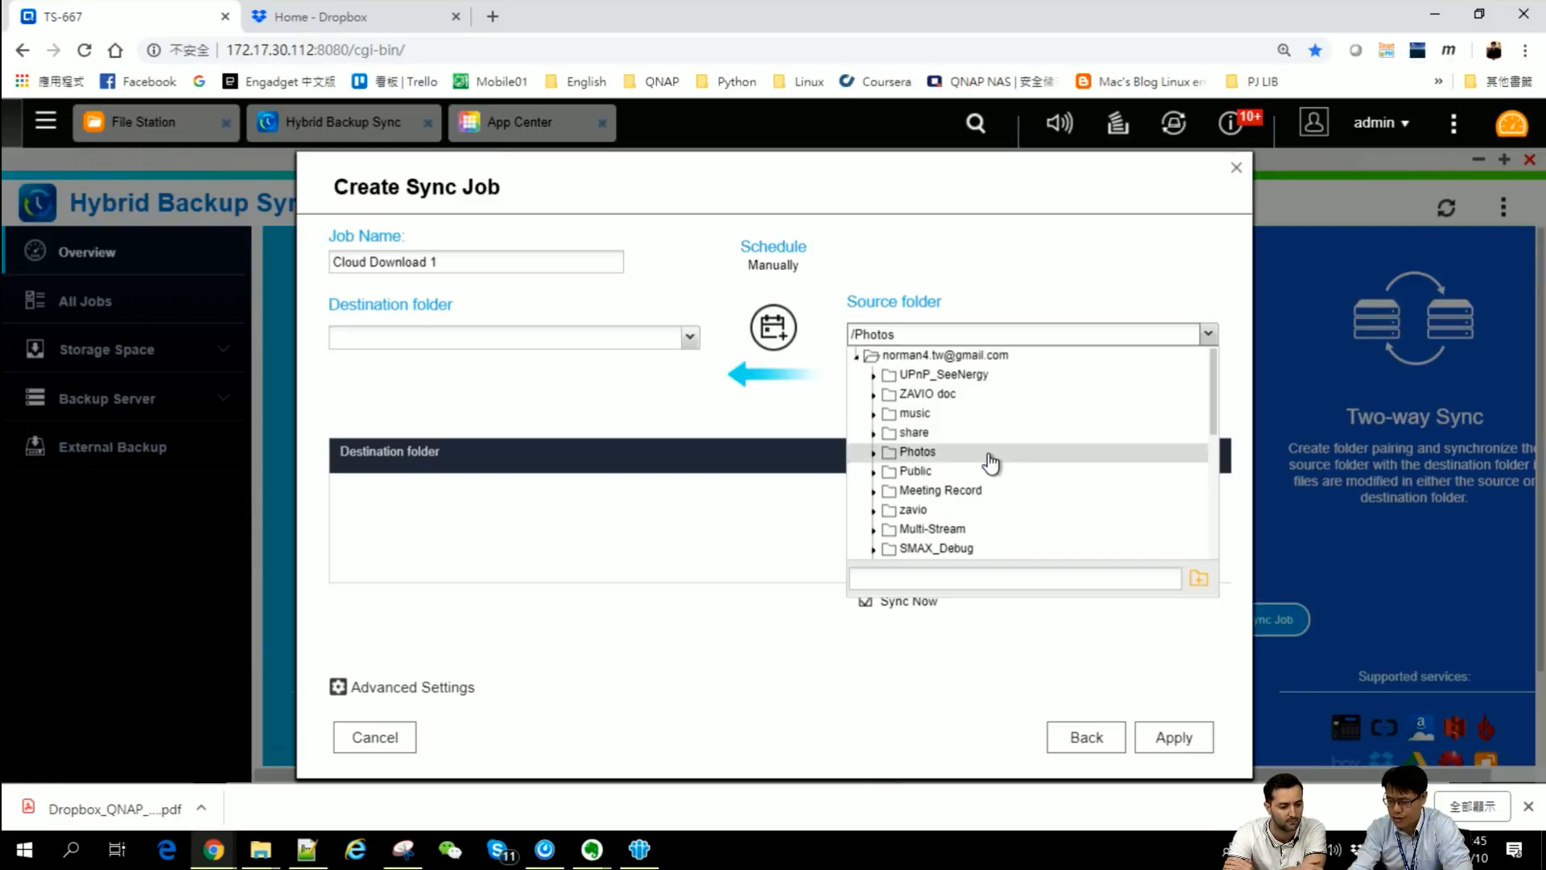
# Create a folder named Dropbox_sync inside Public2 and use it as the sync job's destination folder
pyautogui.click(687, 338)
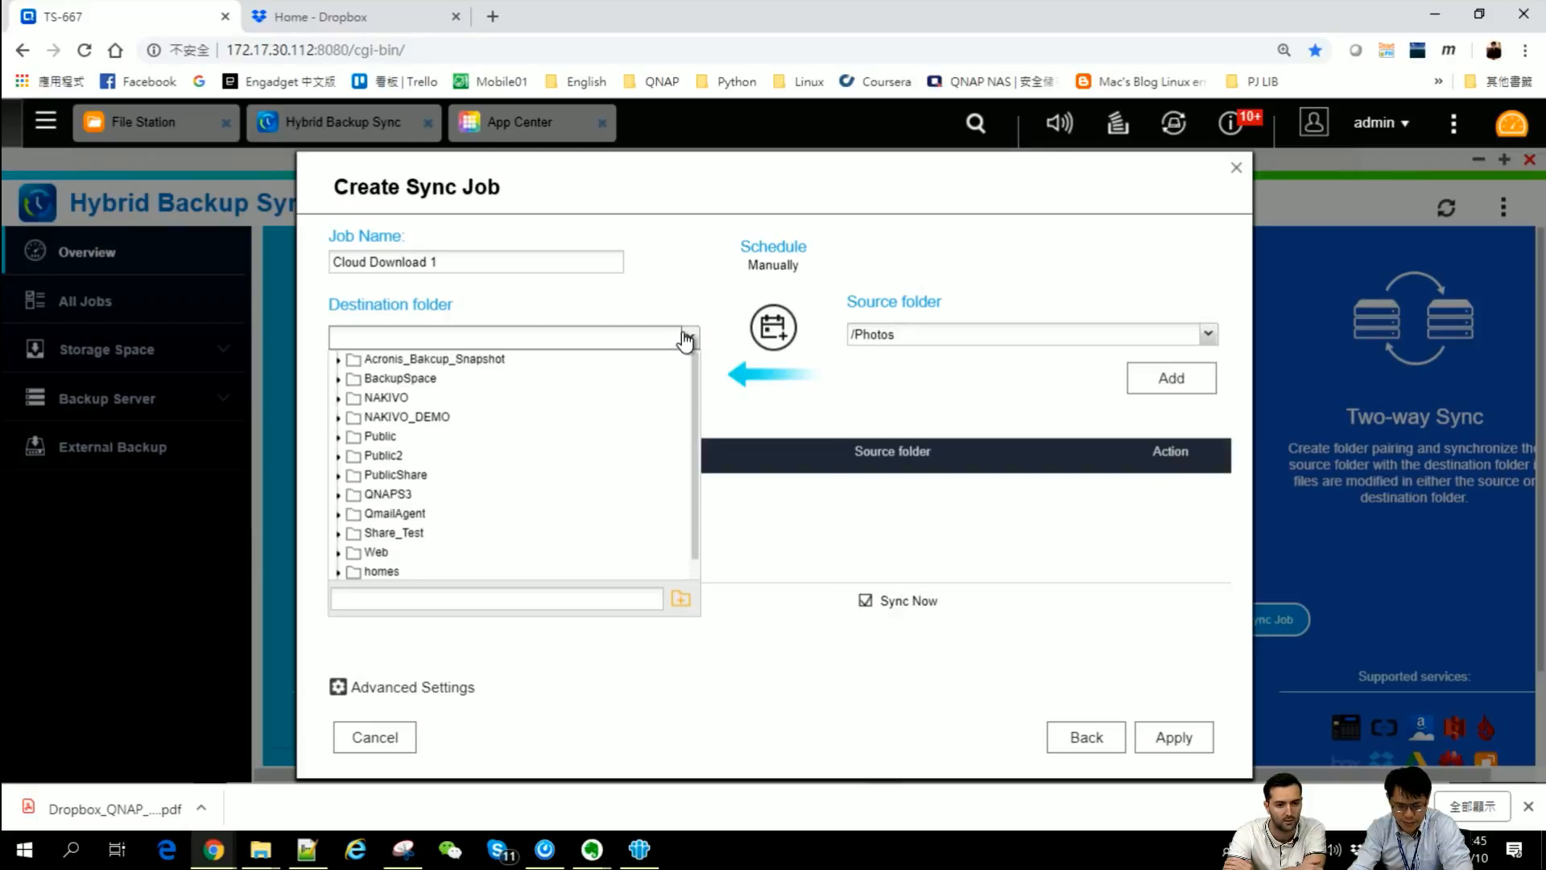
pyautogui.click(343, 457)
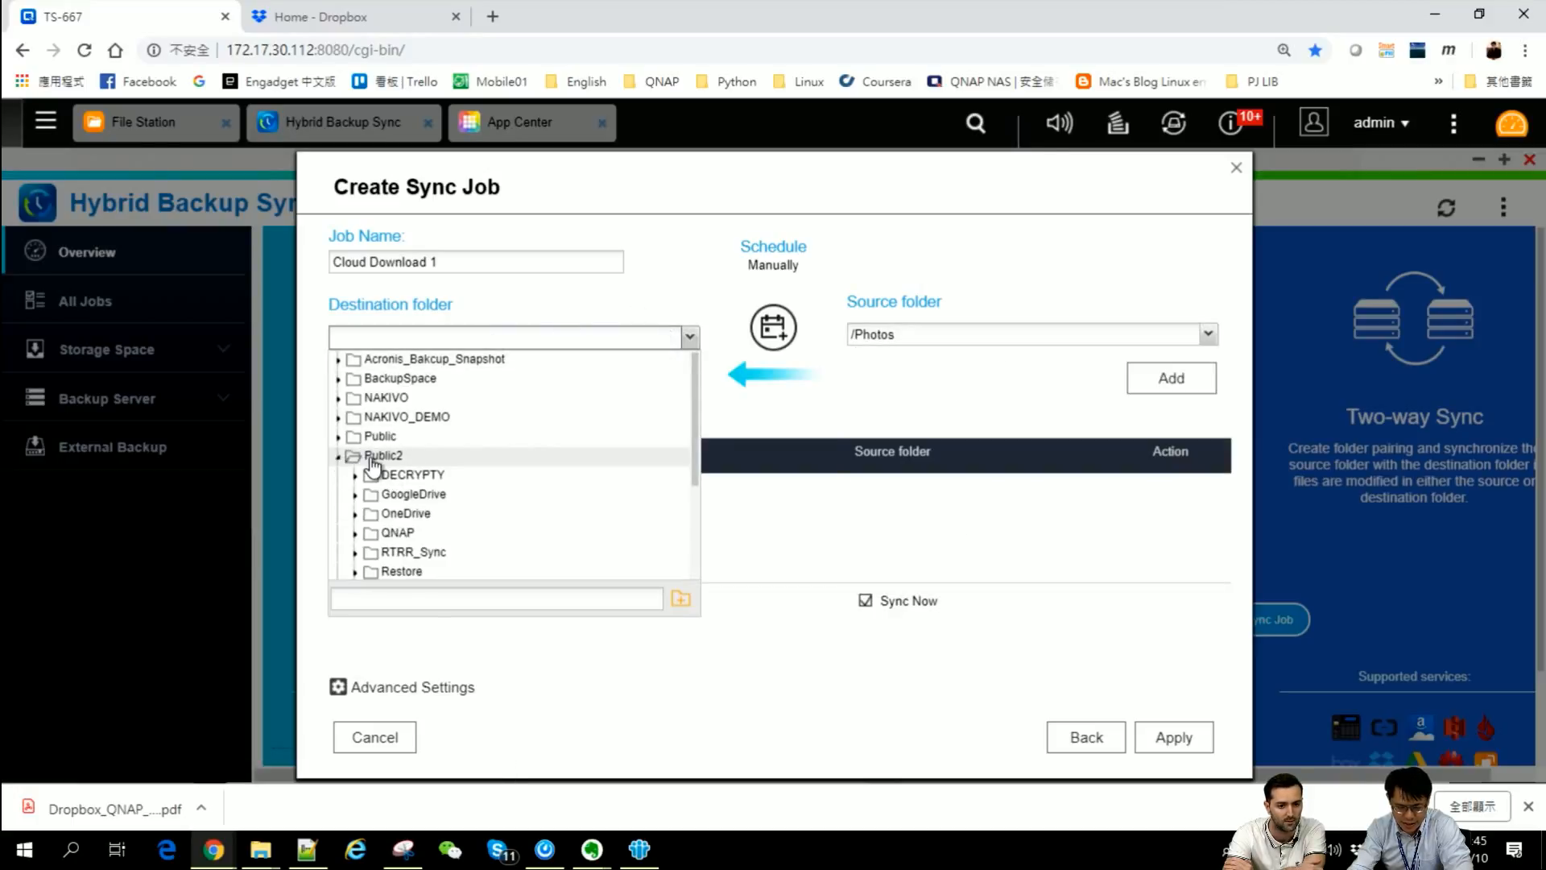
pyautogui.click(377, 456)
pyautogui.click(471, 594)
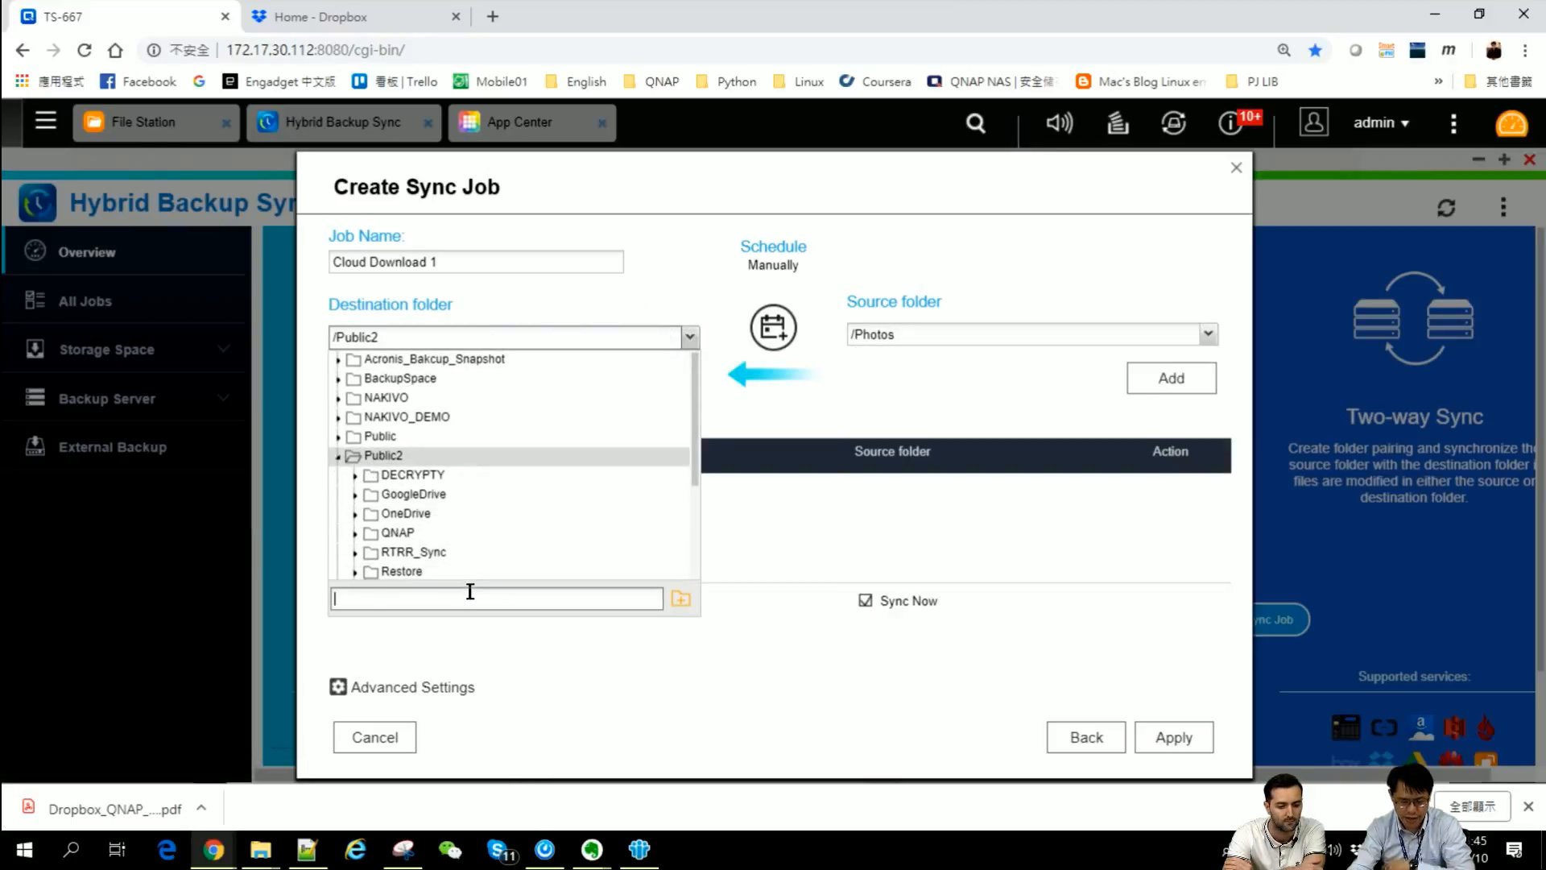
pyautogui.press('capslock')
pyautogui.write('D')
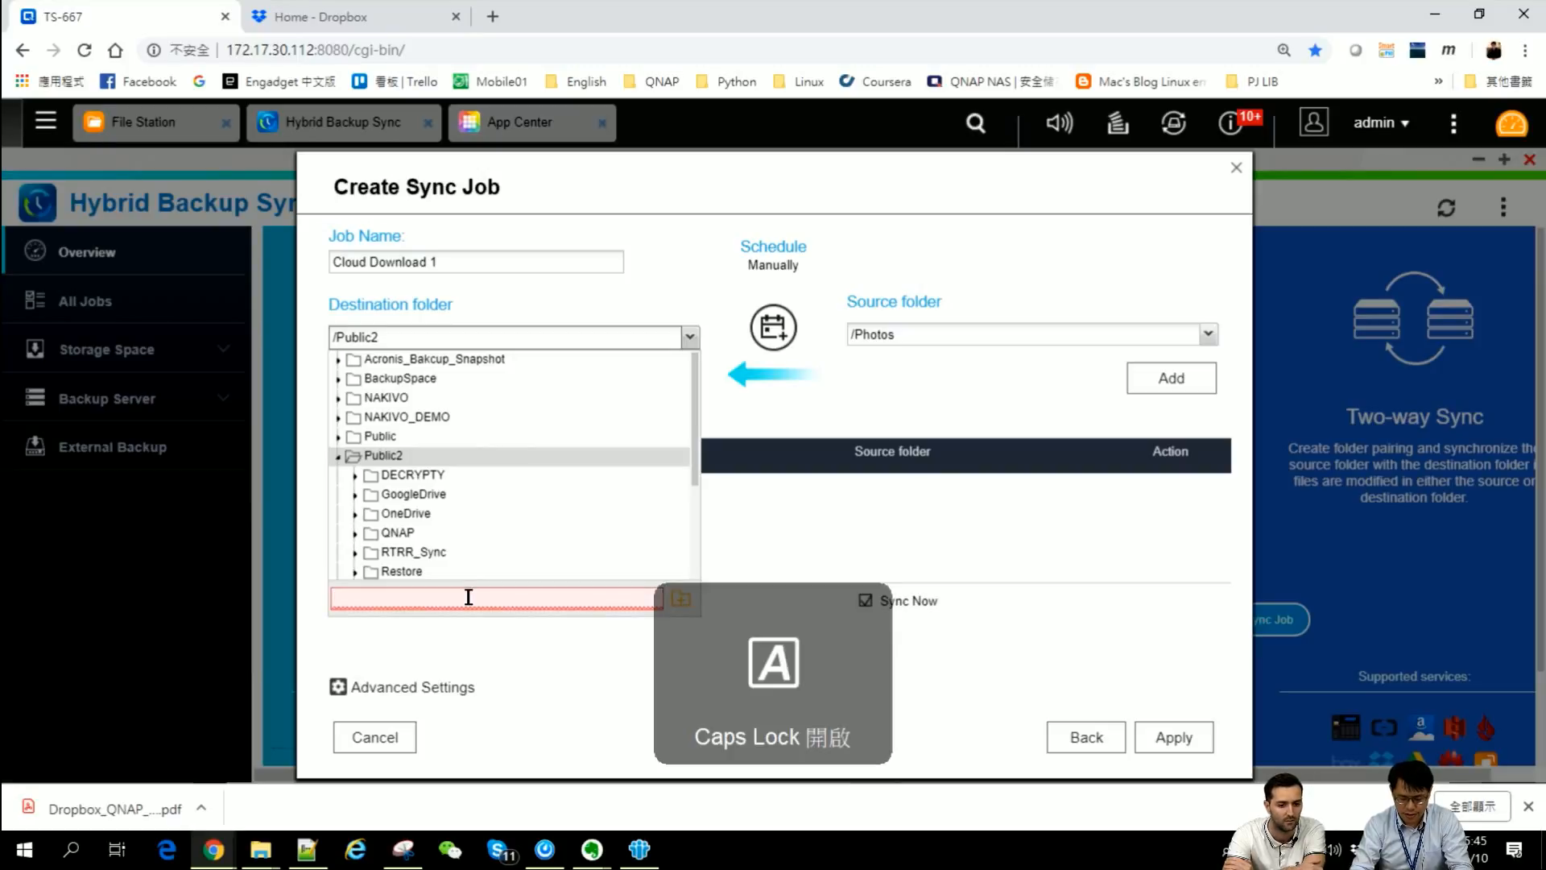
pyautogui.write('ropbox_sync')
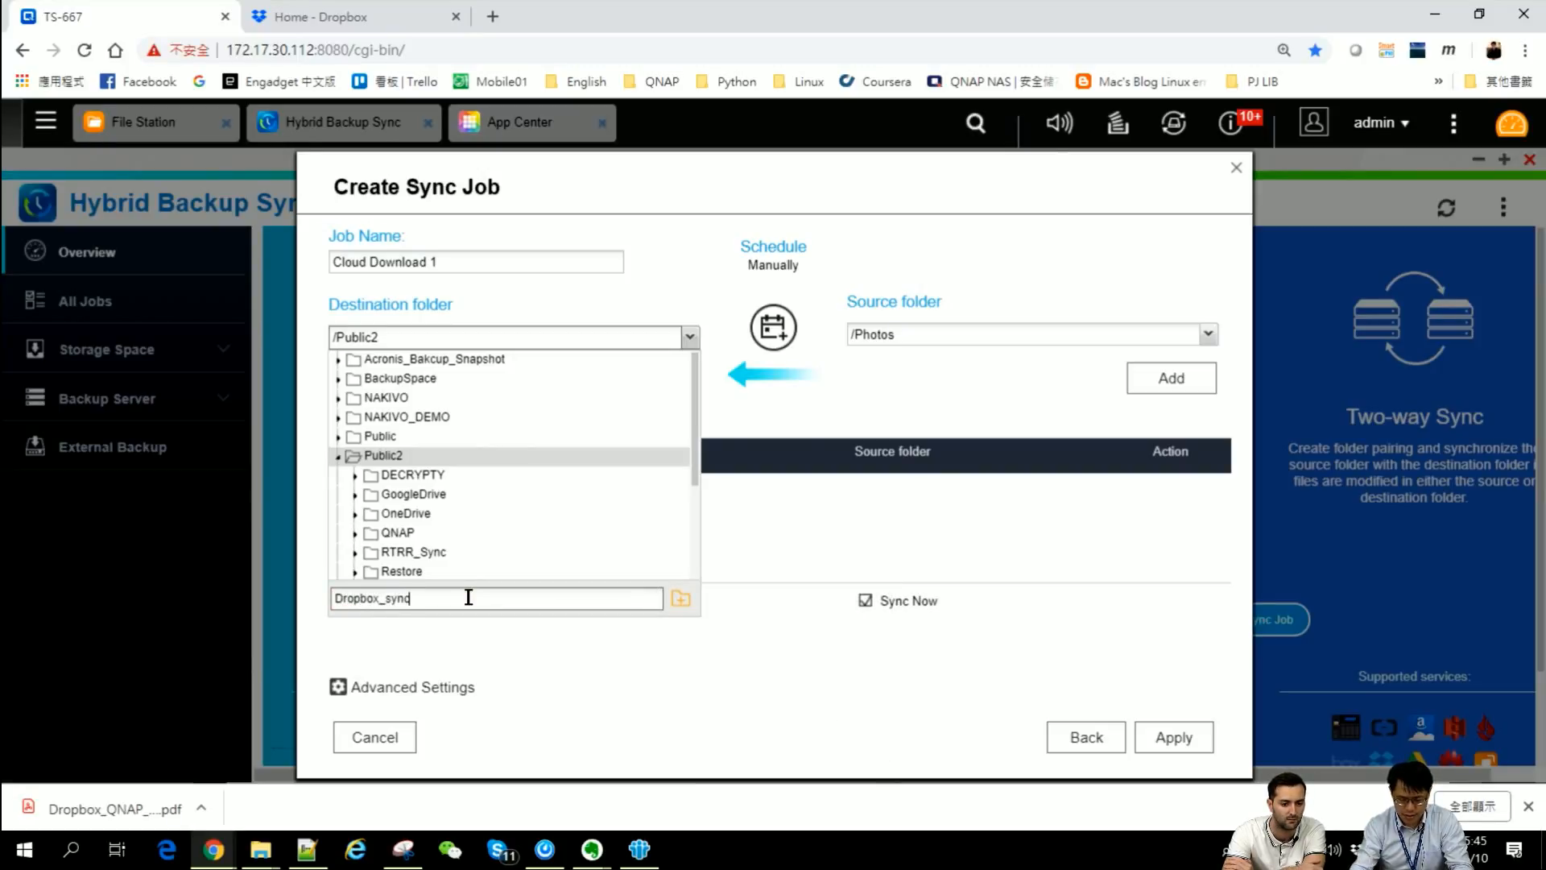
pyautogui.click(681, 599)
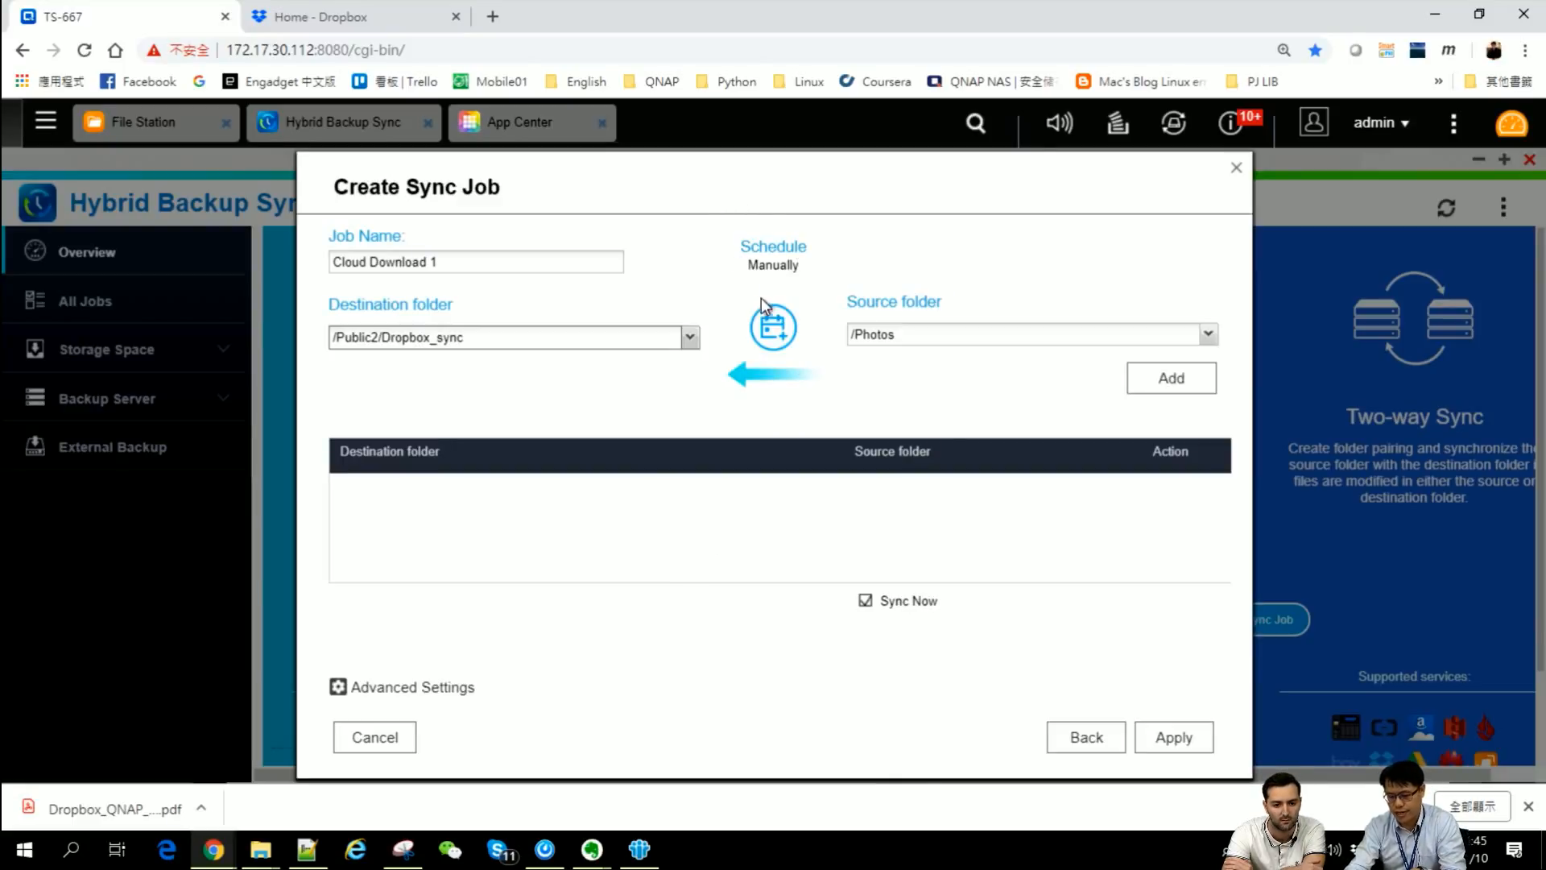
# Set the sync schedule to Continuous and create the job with the /Photos to /Public2/Dropbox_sync folder pair
pyautogui.click(773, 323)
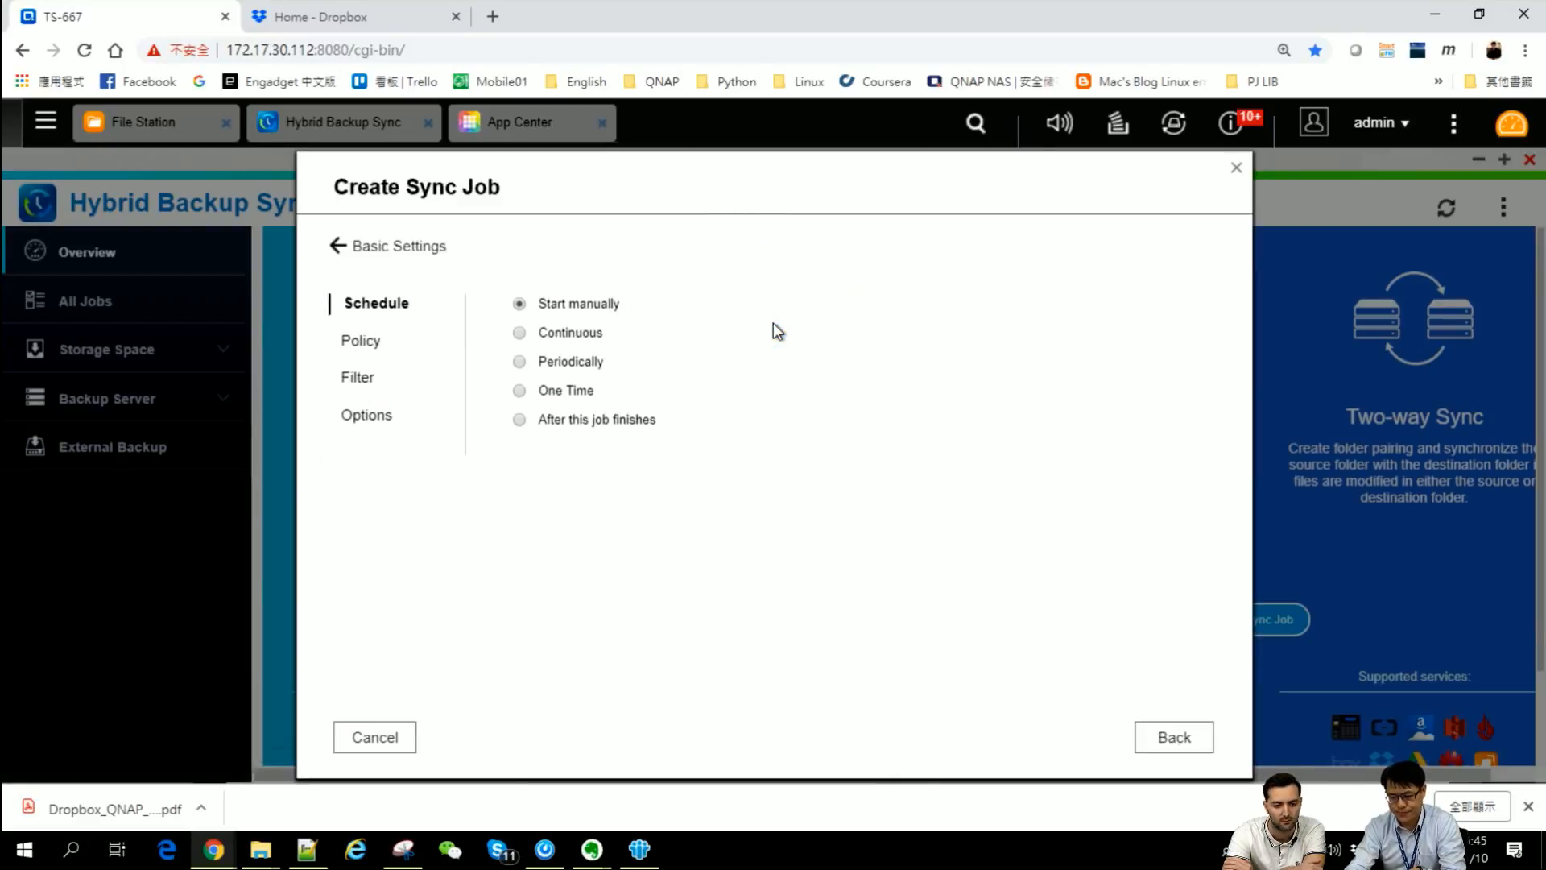
pyautogui.click(520, 333)
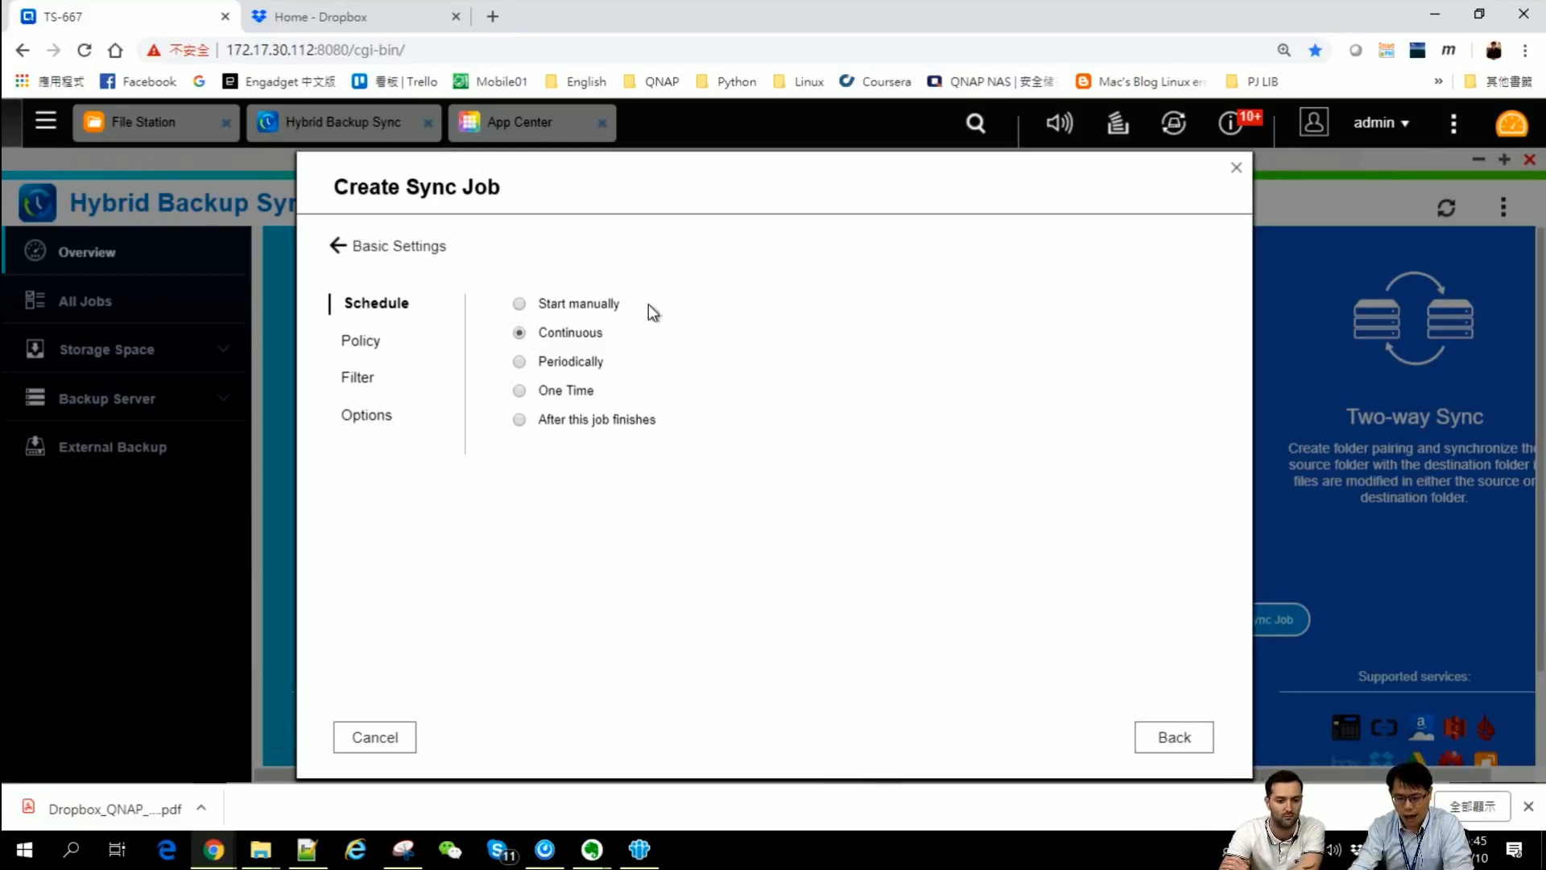
pyautogui.click(392, 246)
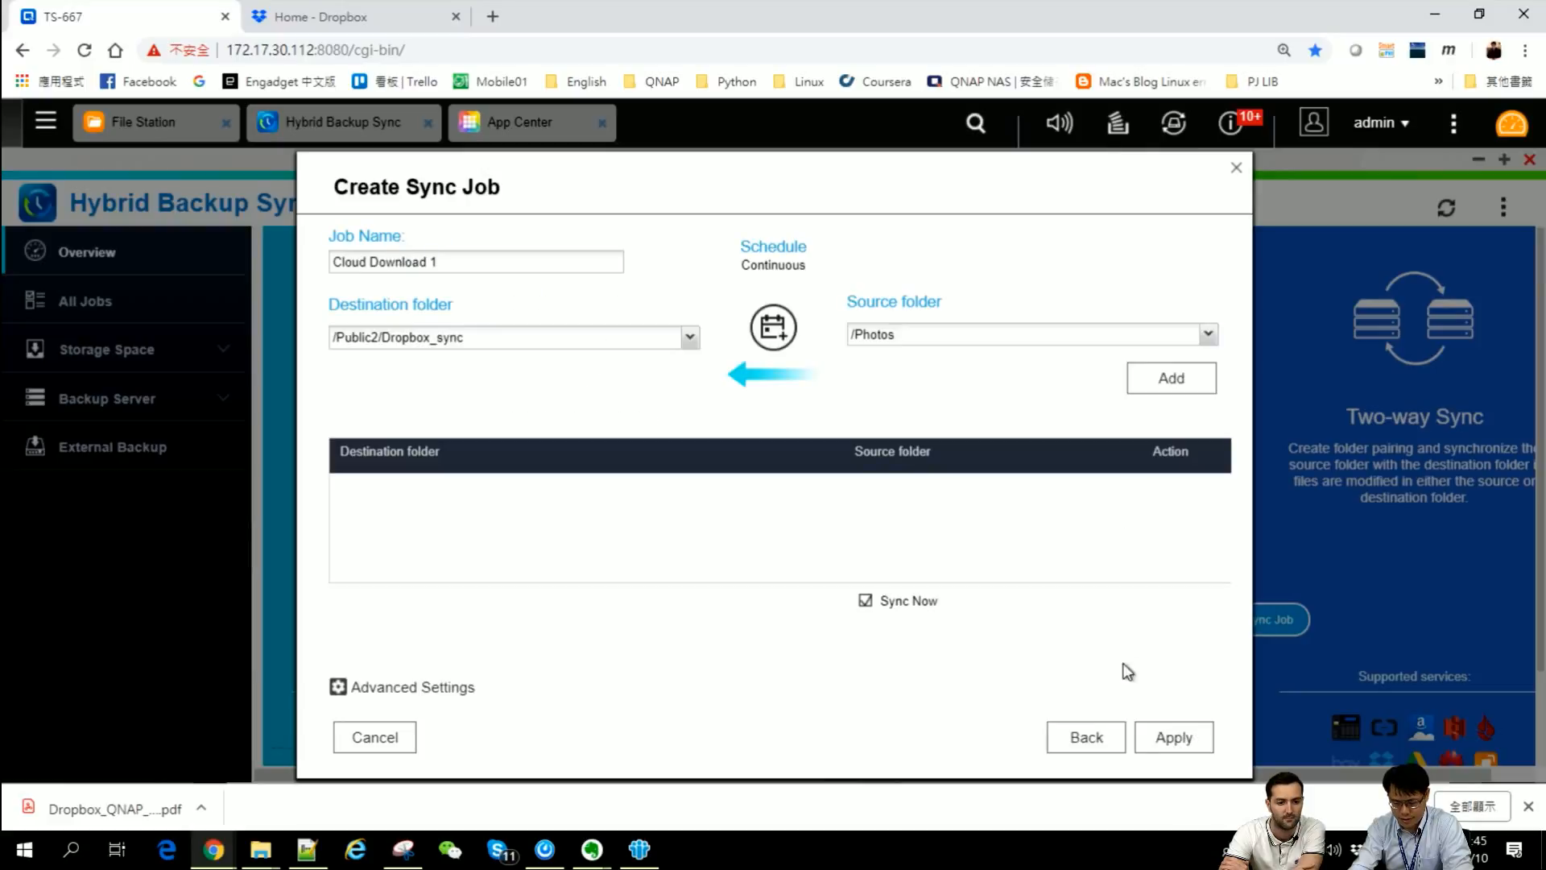
pyautogui.click(1182, 395)
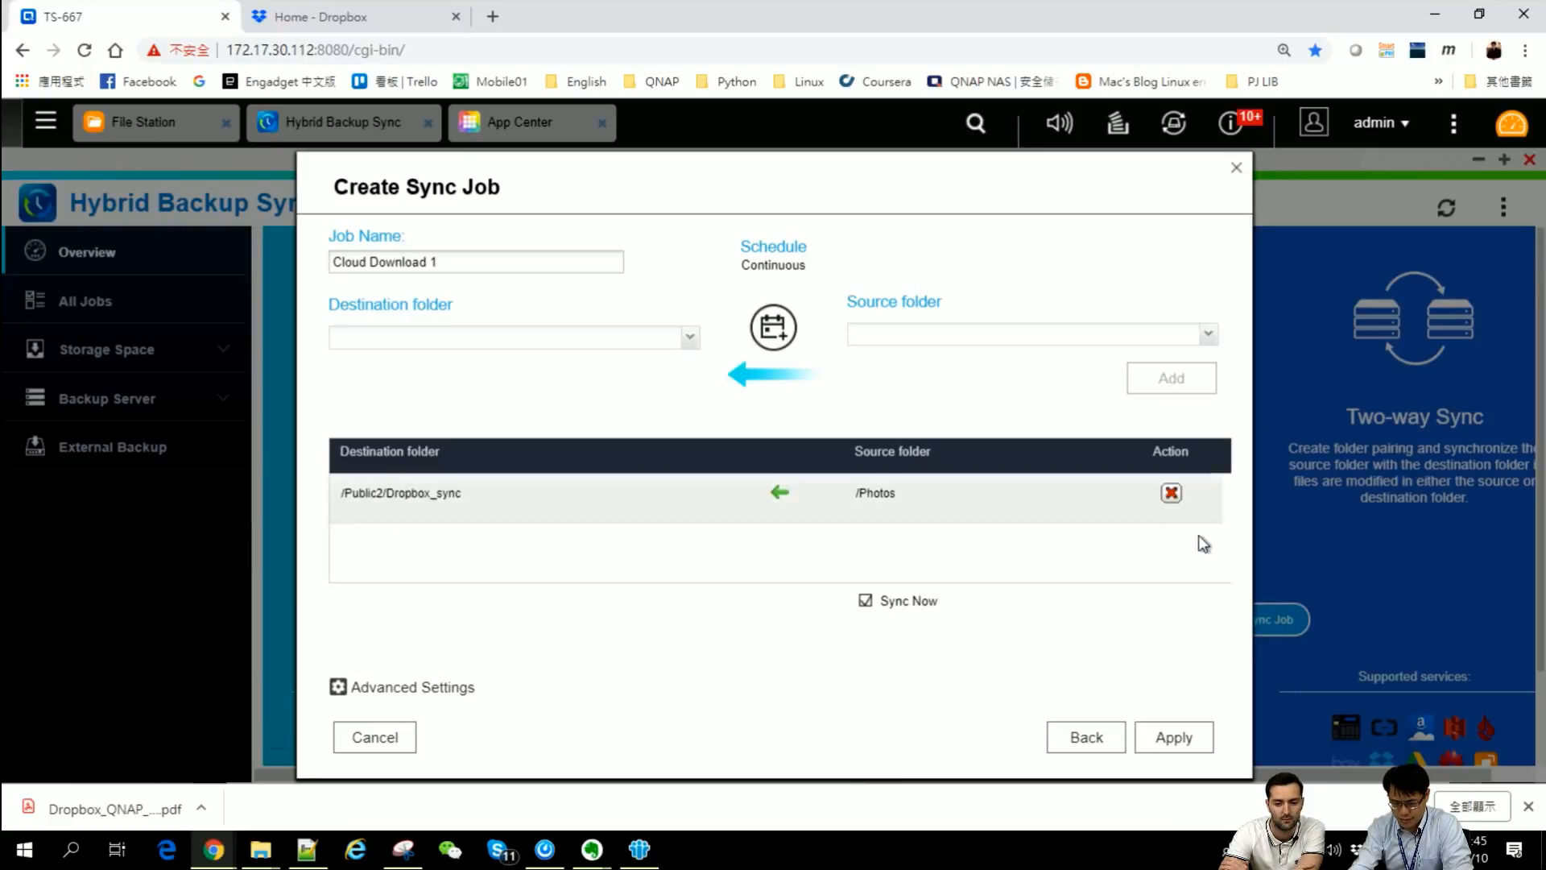
pyautogui.click(1190, 737)
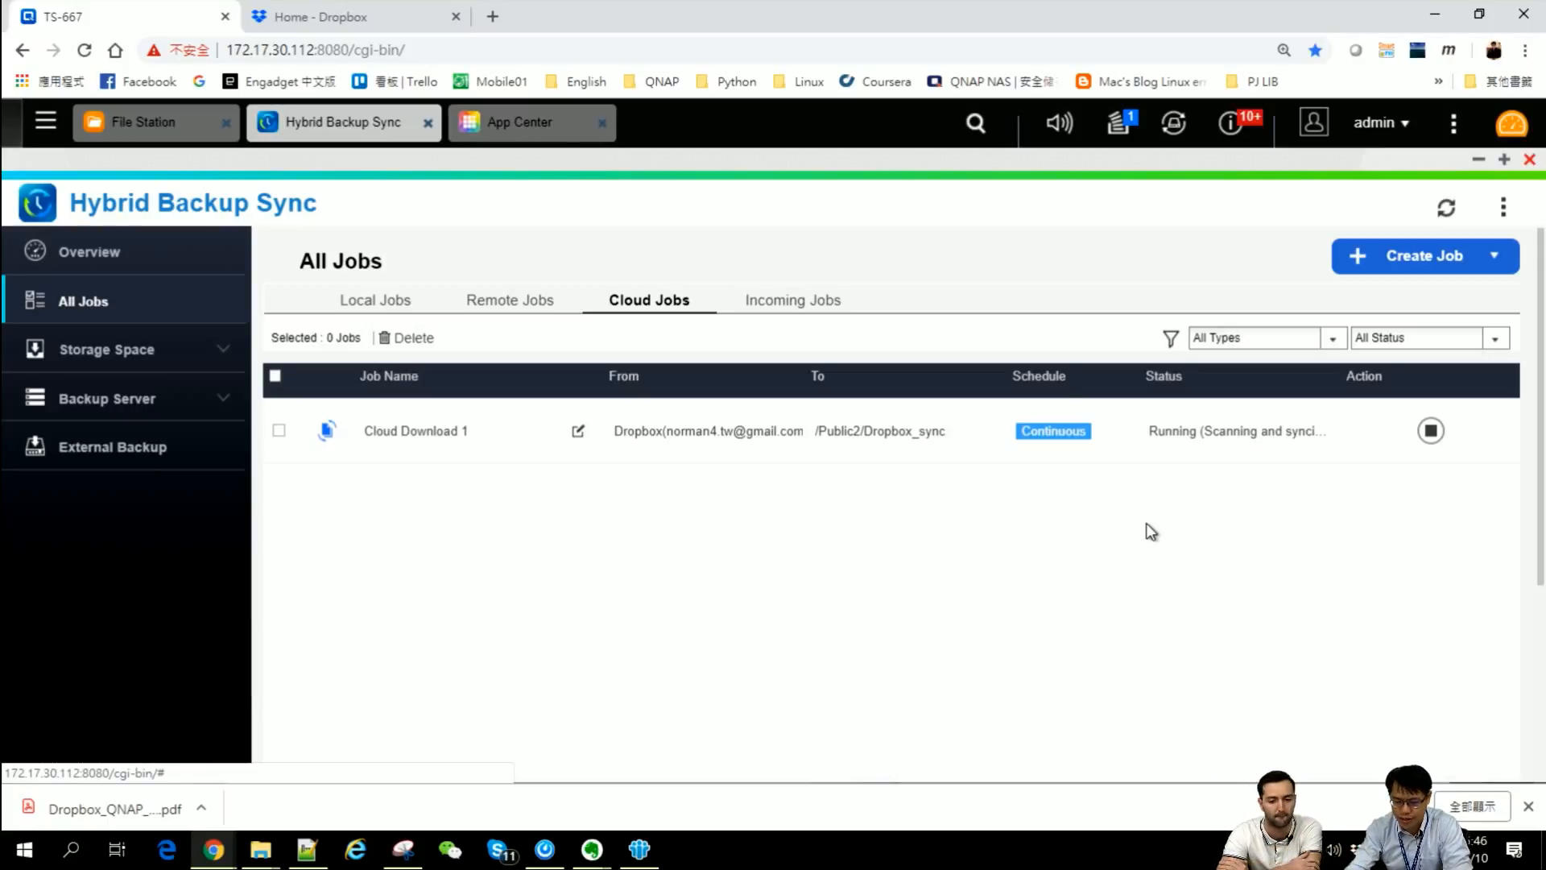
# Check the synced files in File Station by opening the Picture folder within Public2/Dropbox_sync
pyautogui.click(145, 122)
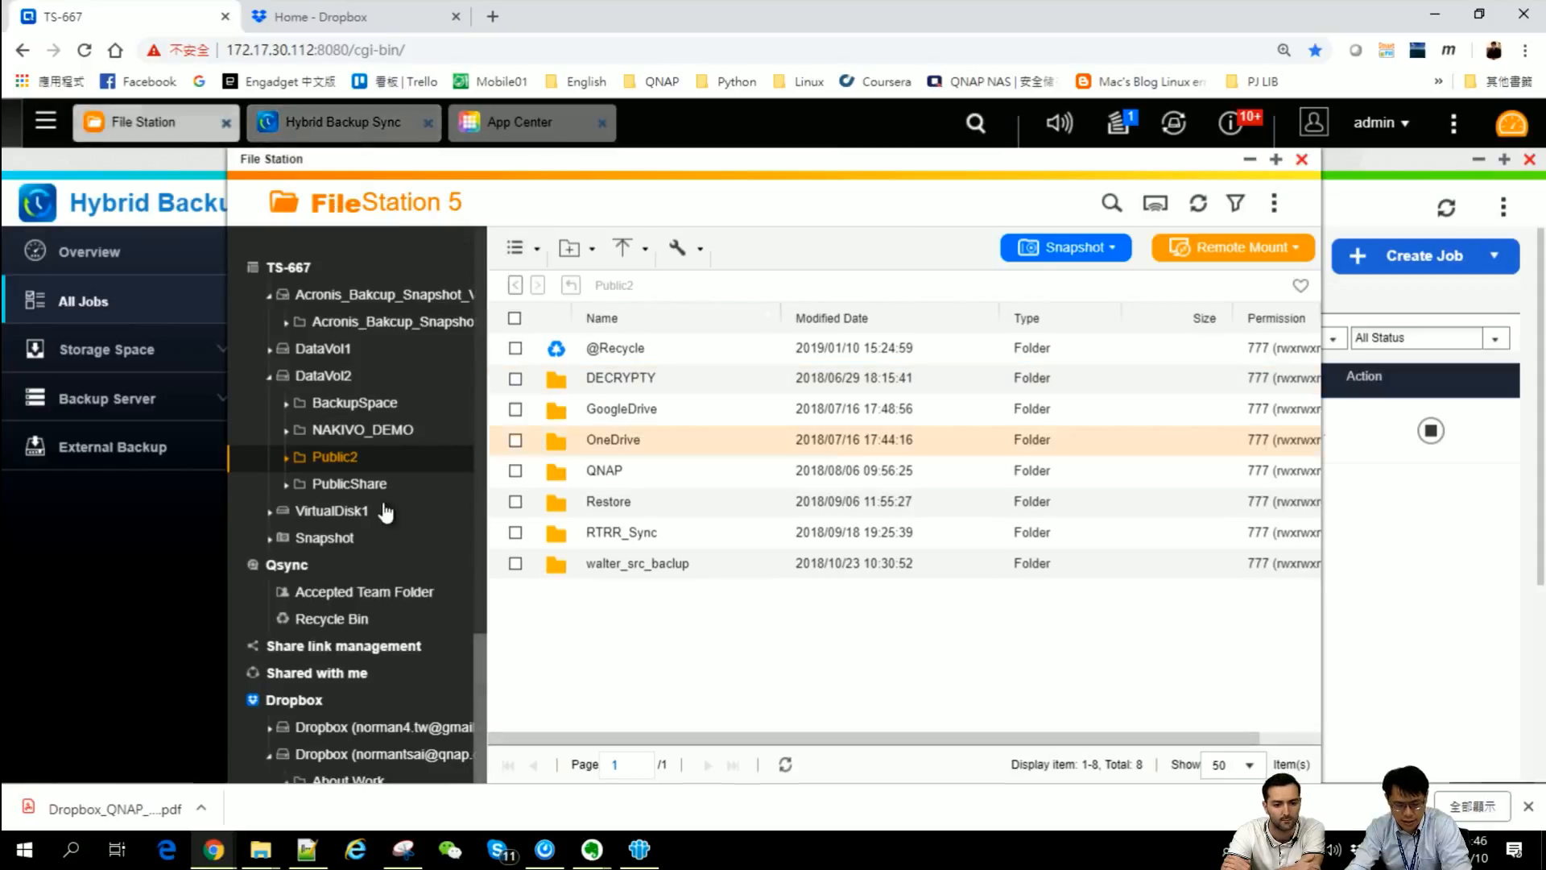
pyautogui.click(338, 457)
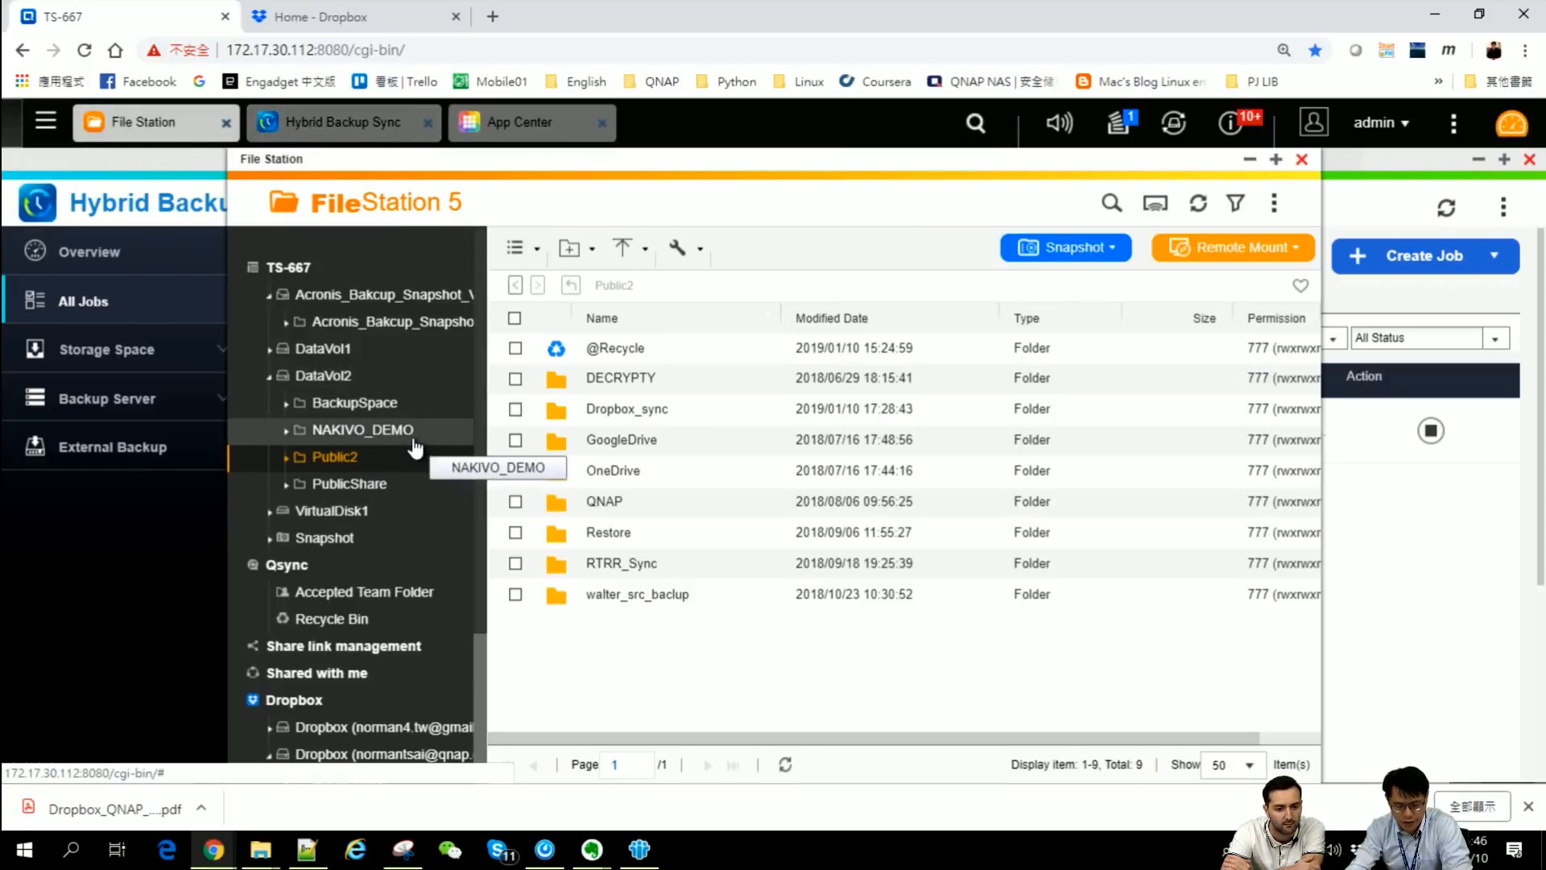
pyautogui.scroll(-3, 378, 499)
pyautogui.scroll(3, 354, 476)
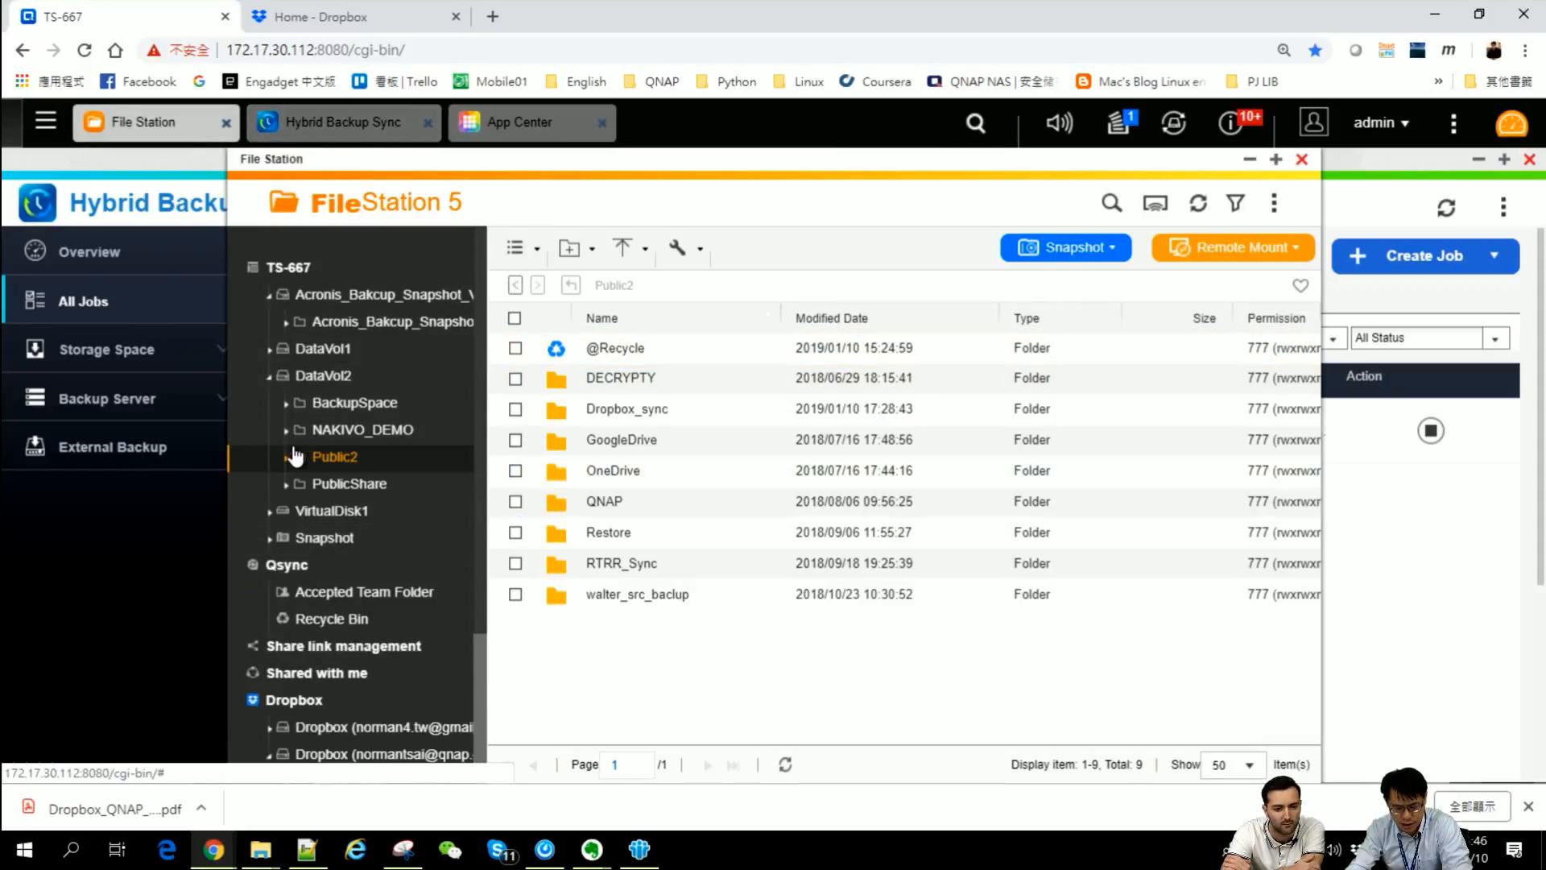
pyautogui.click(621, 410)
pyautogui.doubleClick(618, 410)
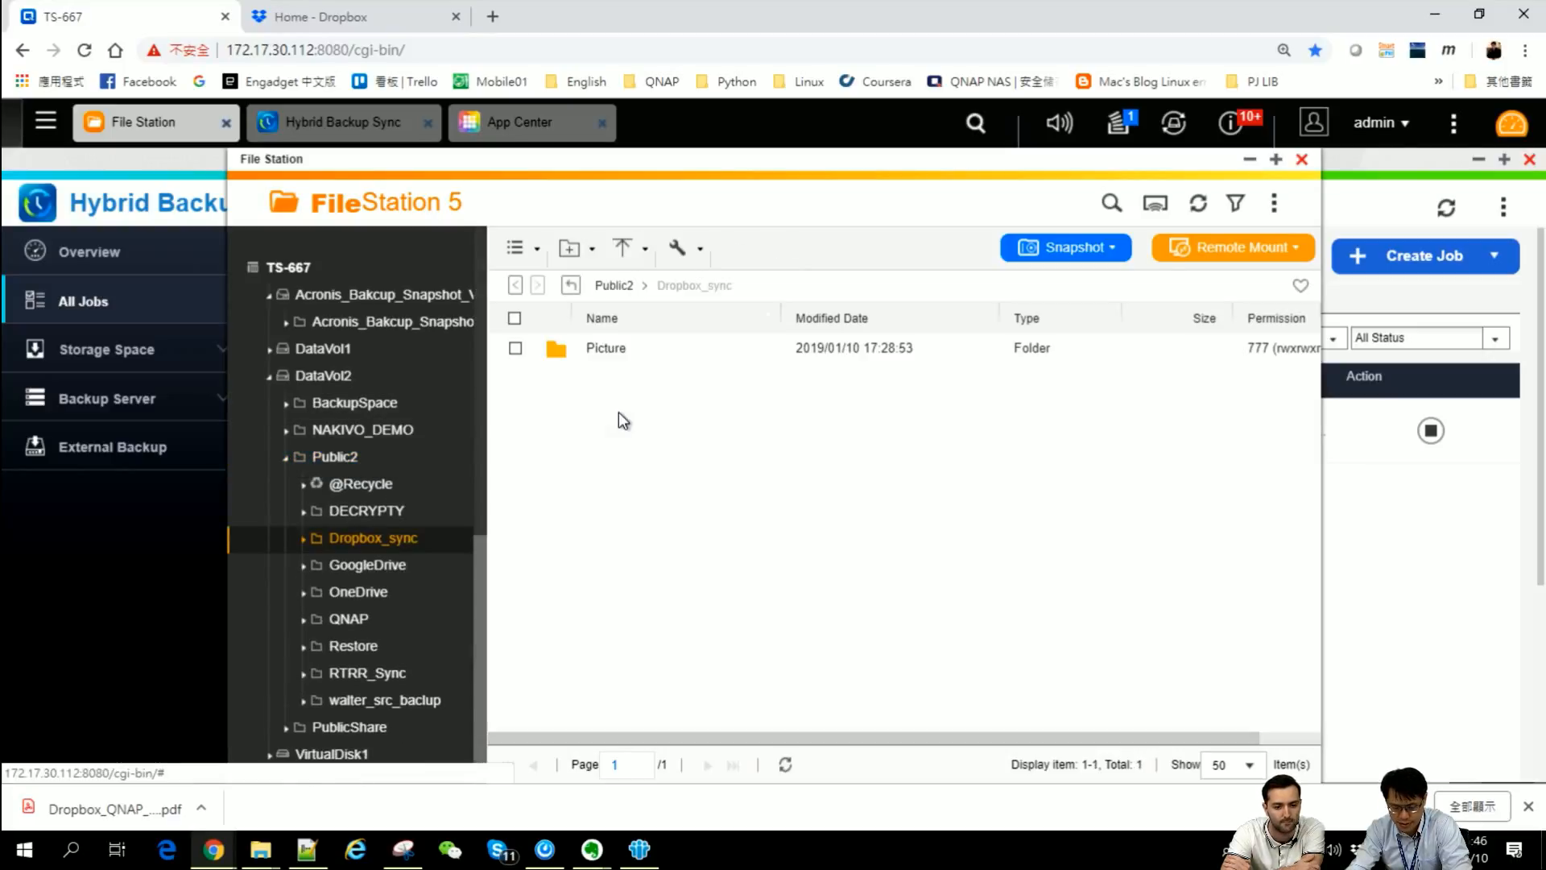
pyautogui.click(607, 355)
pyautogui.doubleClick(609, 355)
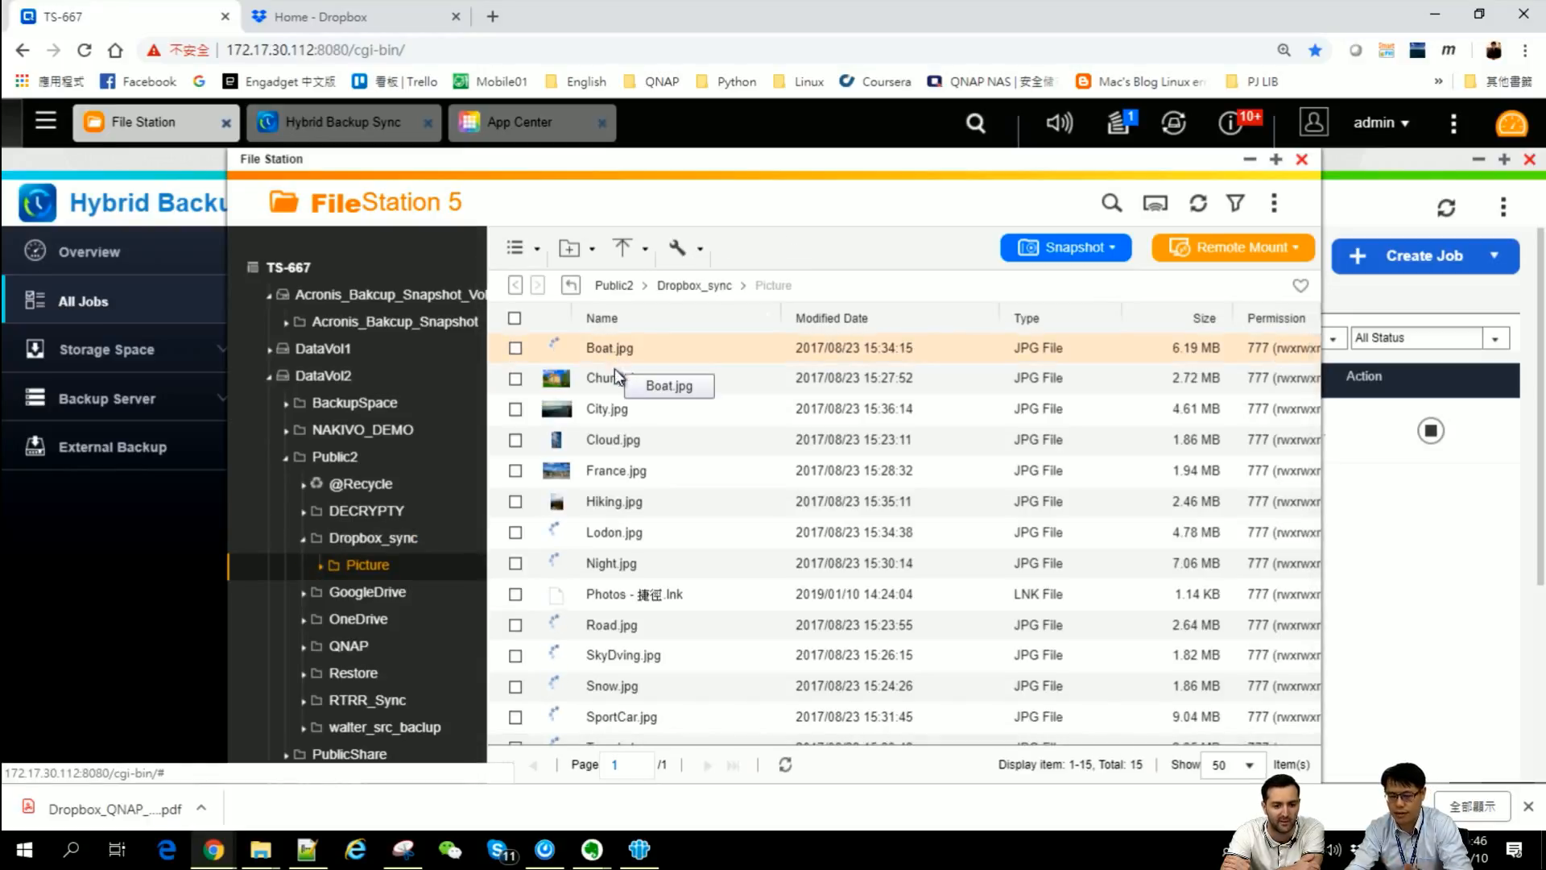
# Preview the synced Church.jpg image, close the viewer and return to the Hybrid Backup Sync job list
pyautogui.click(597, 366)
pyautogui.doubleClick(597, 364)
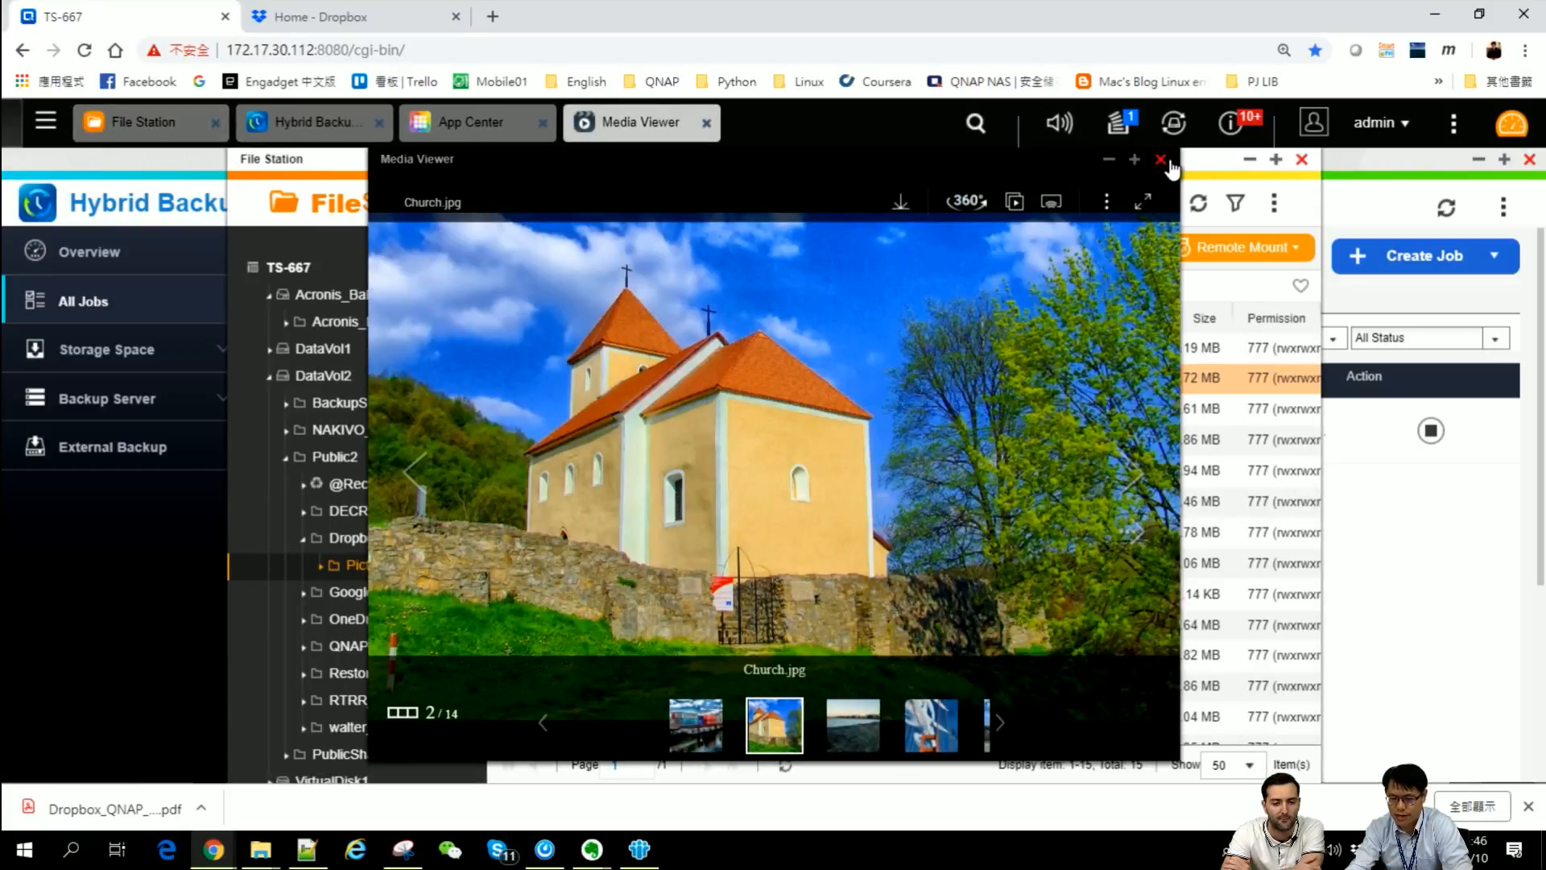
pyautogui.click(1161, 160)
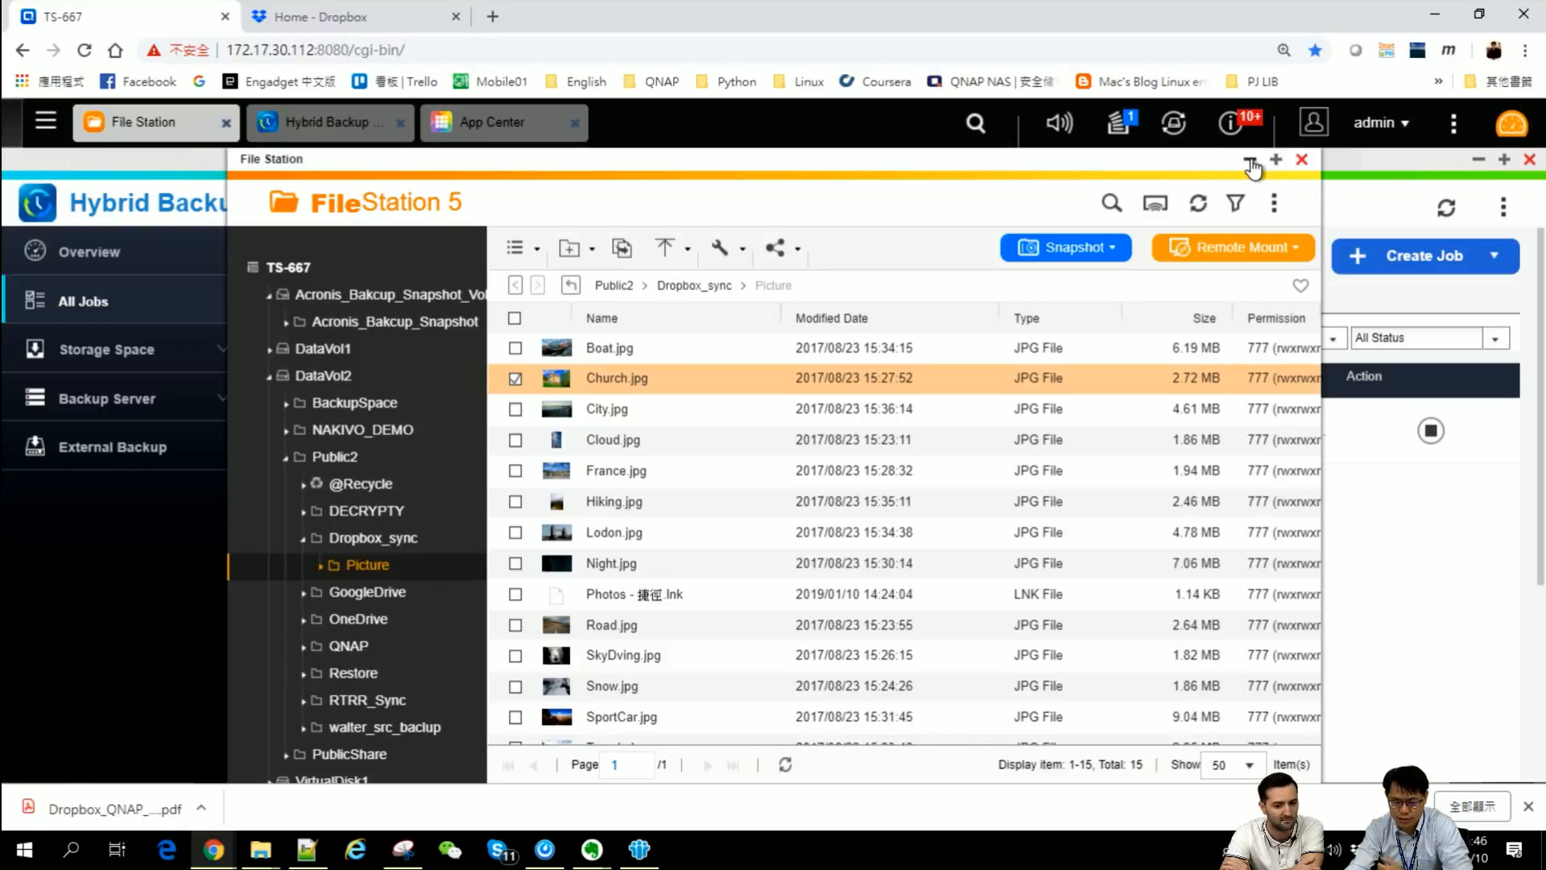
pyautogui.click(1251, 161)
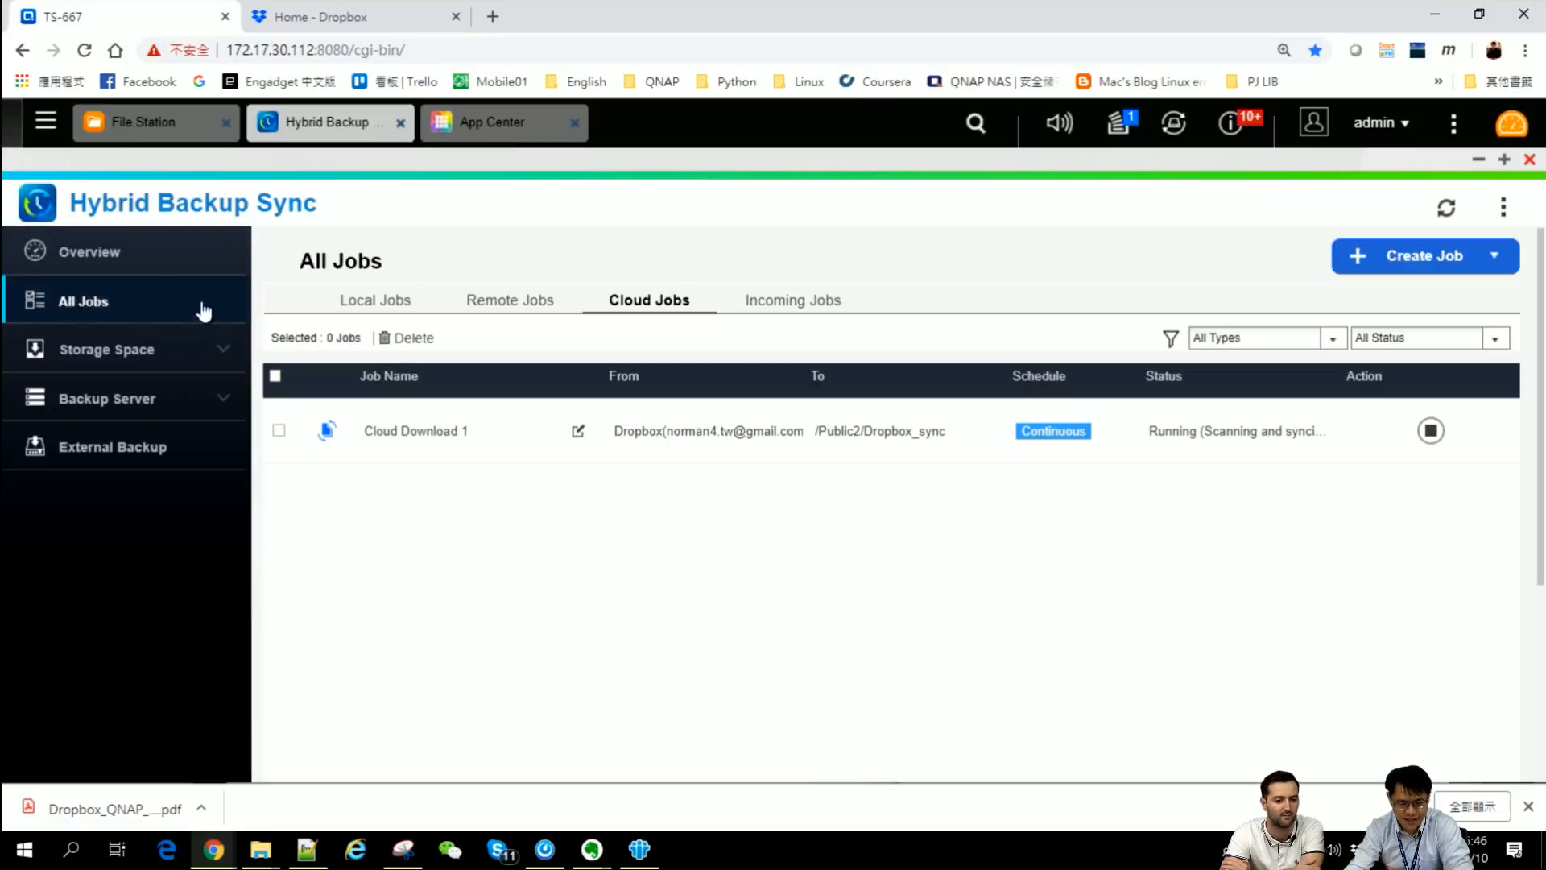
# Start a new backup job of the Local Backup type
pyautogui.click(1398, 256)
pyautogui.click(1456, 293)
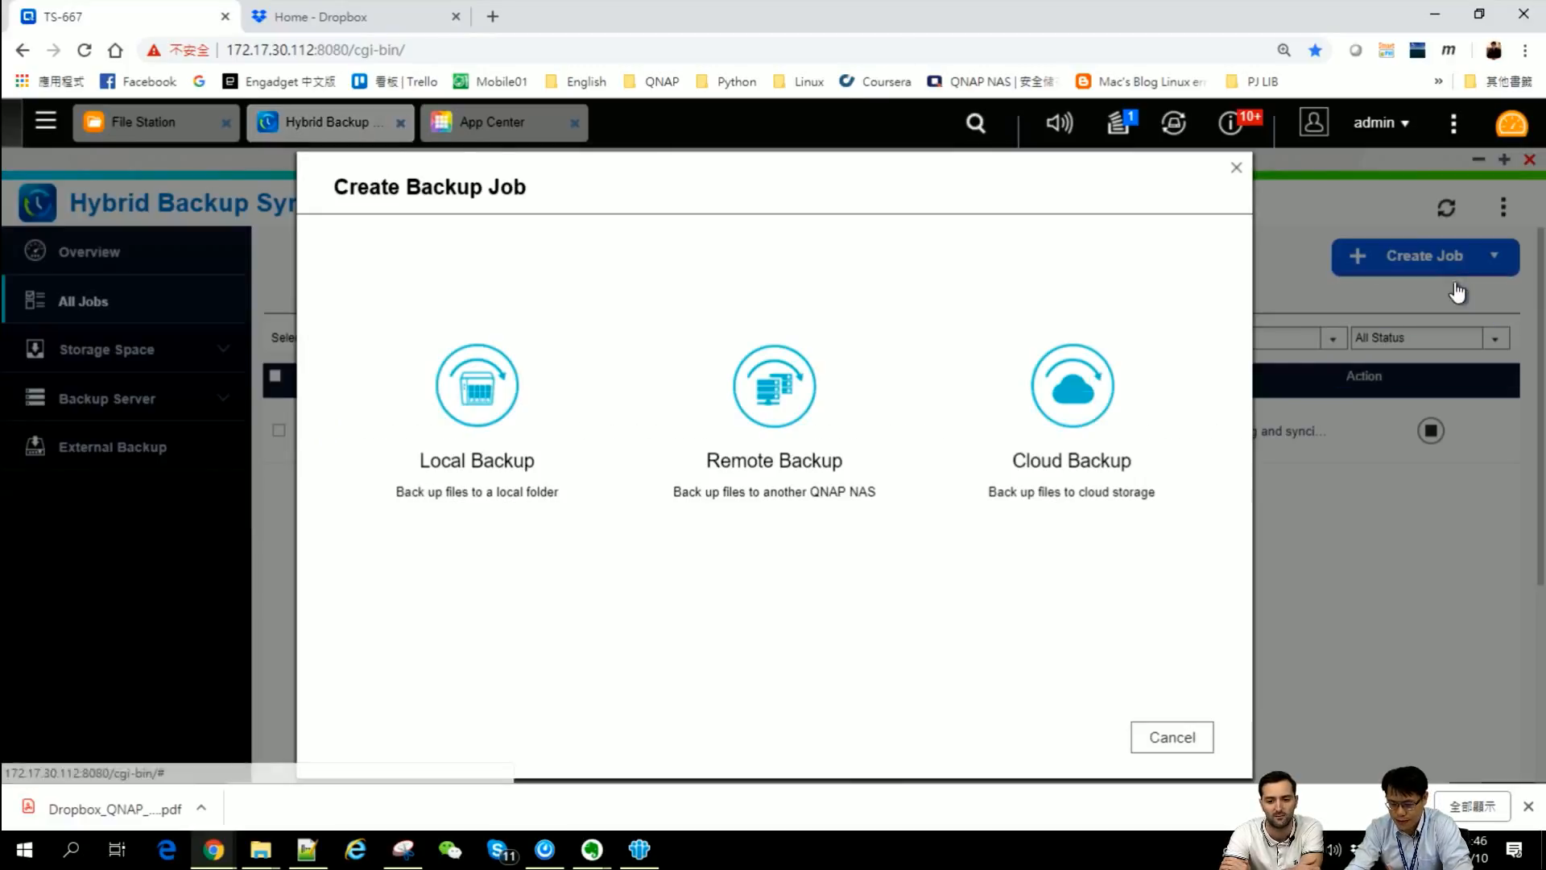
pyautogui.click(481, 388)
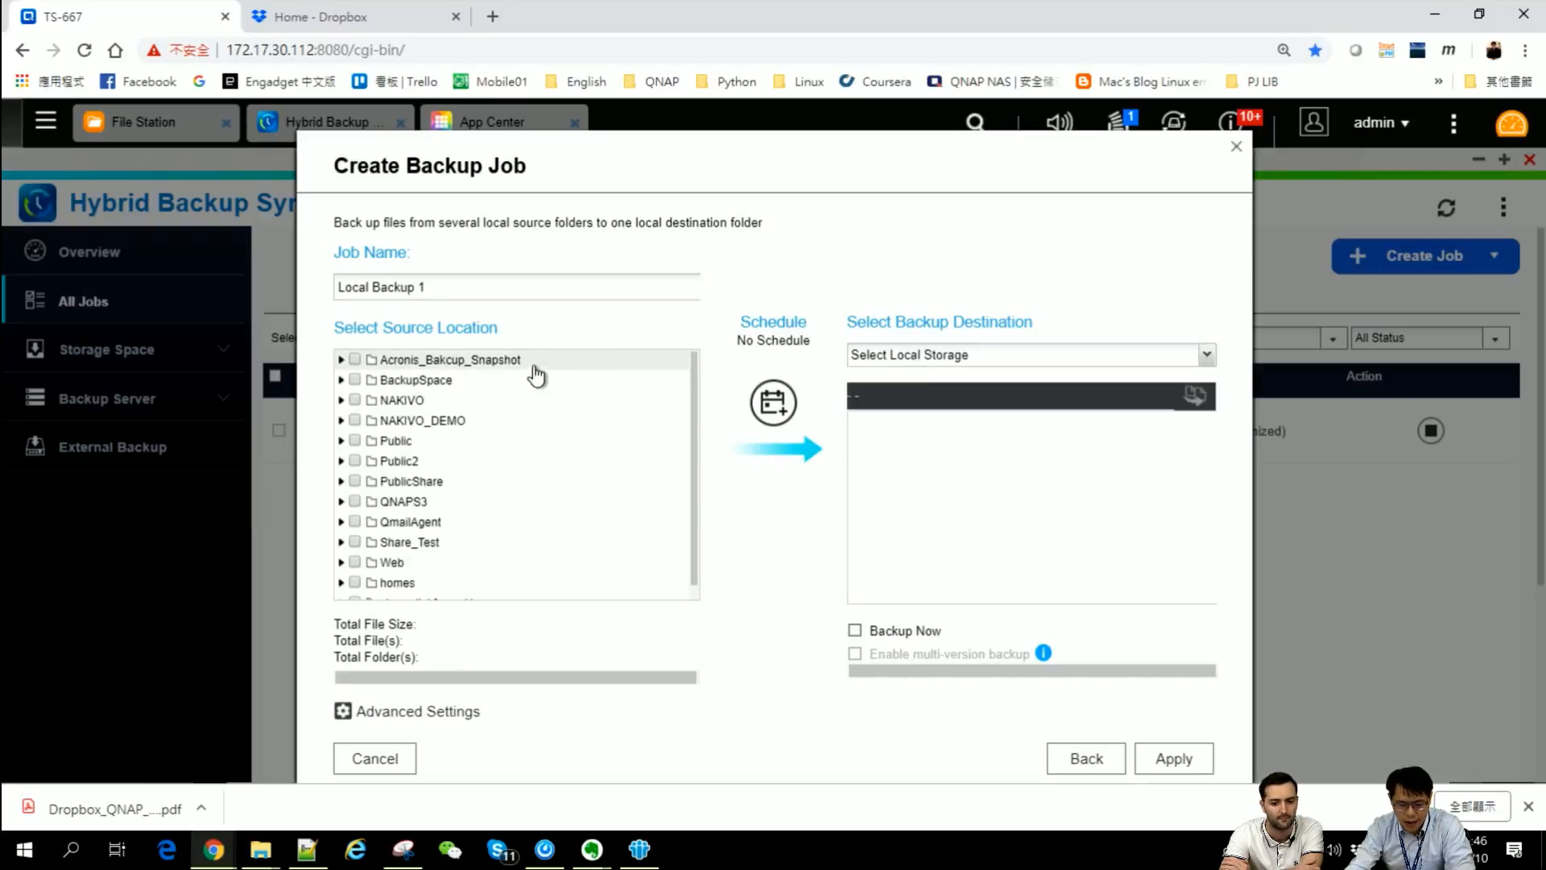
# Select the Dropbox_sync folder within Public2 as the backup job's source
pyautogui.click(341, 461)
pyautogui.scroll(-1, 530, 449)
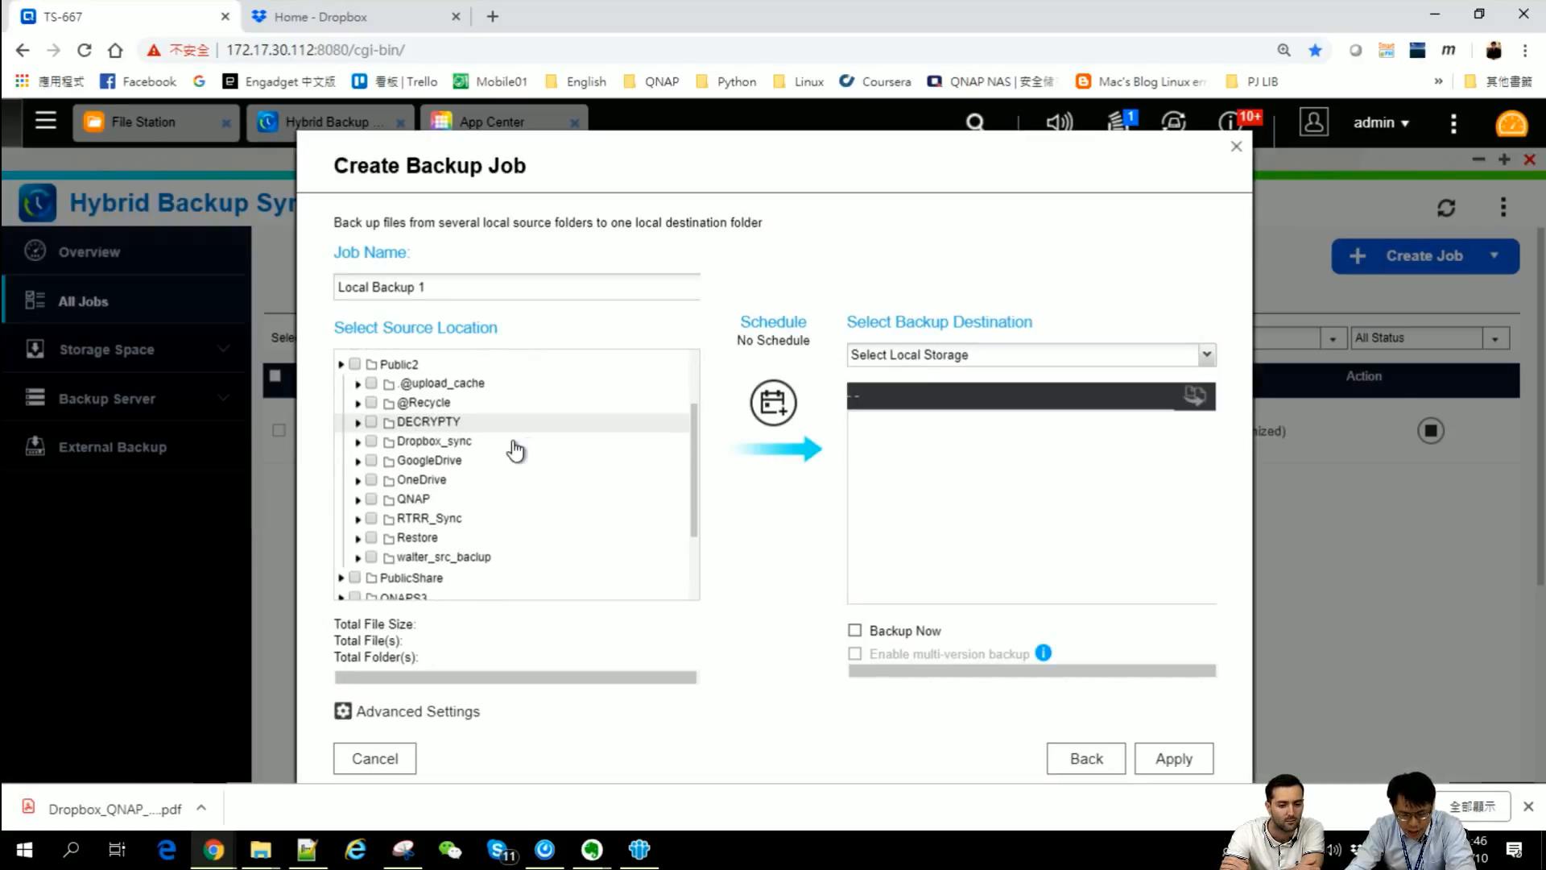
pyautogui.click(371, 442)
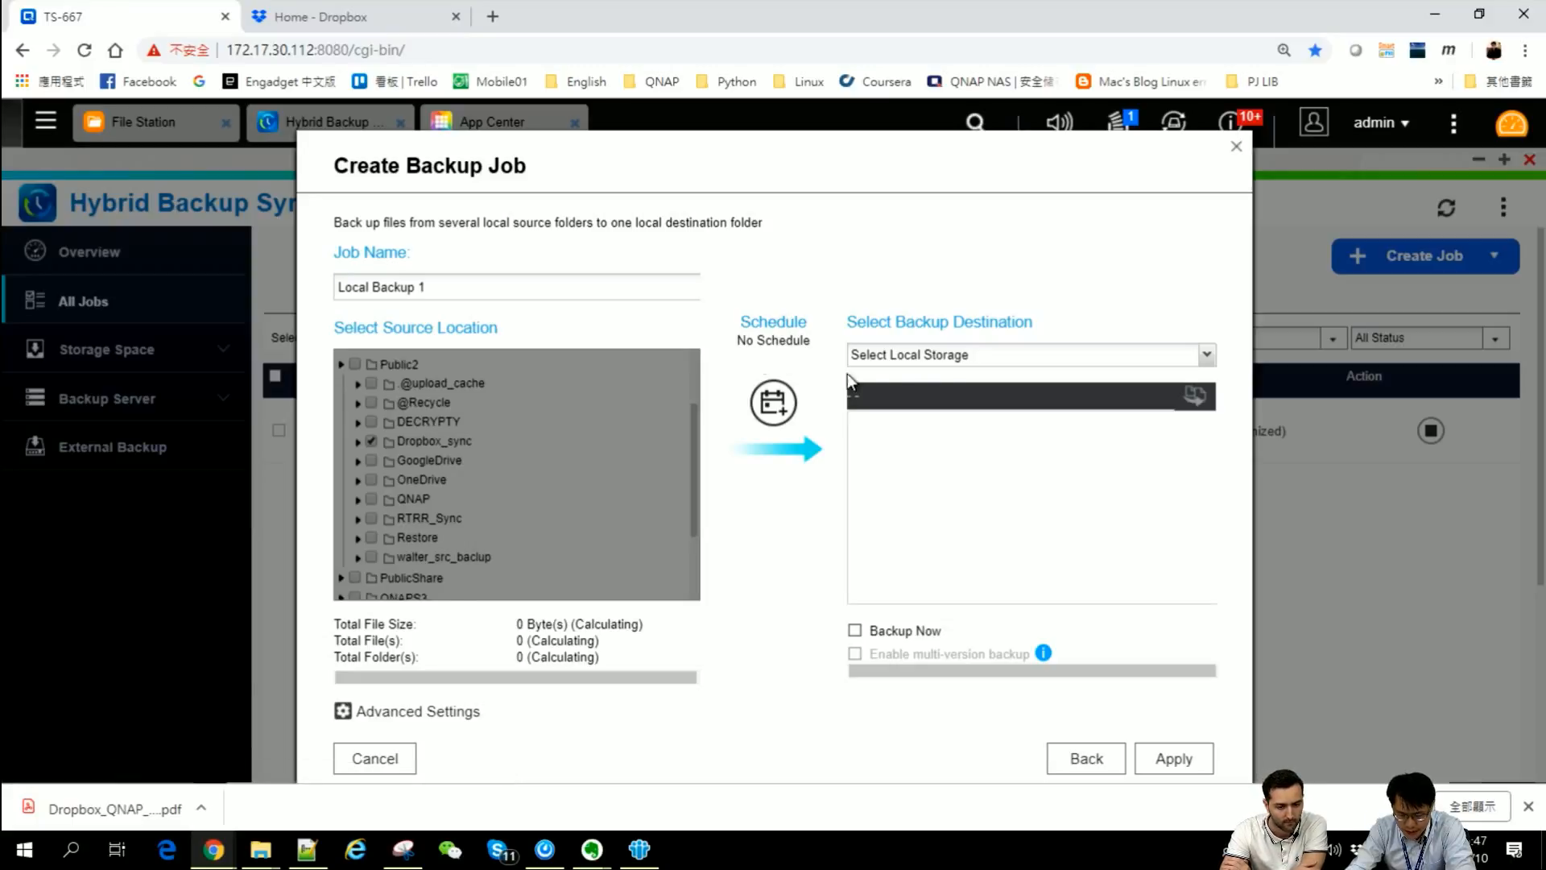
# Add a local storage space on the /Public2 folder as the backup destination, entering Dropbox_backup as the new folder name
pyautogui.click(940, 356)
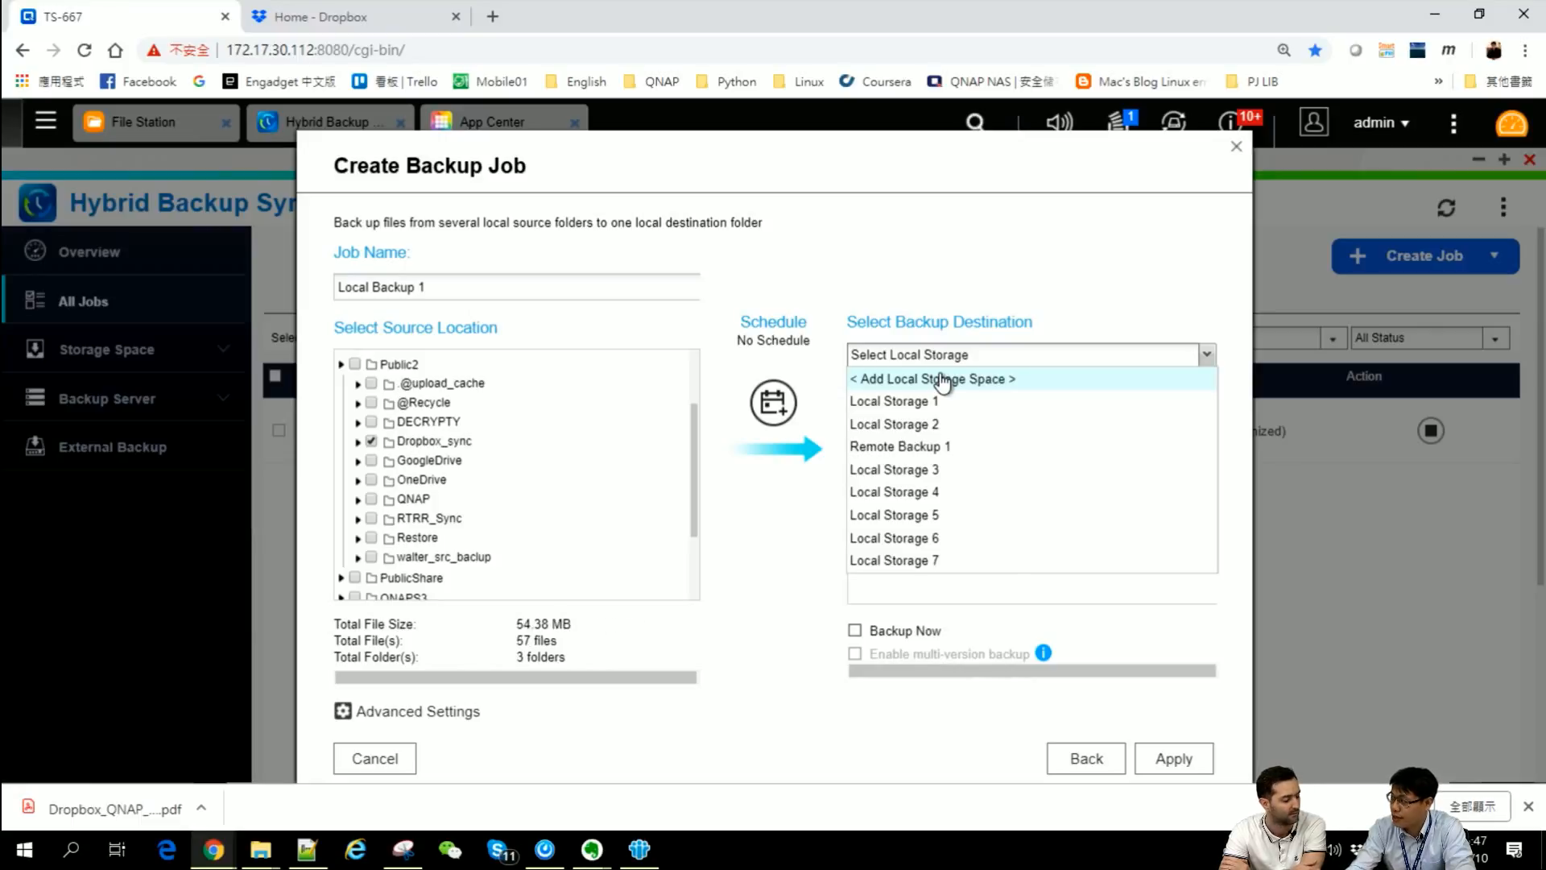
pyautogui.click(942, 379)
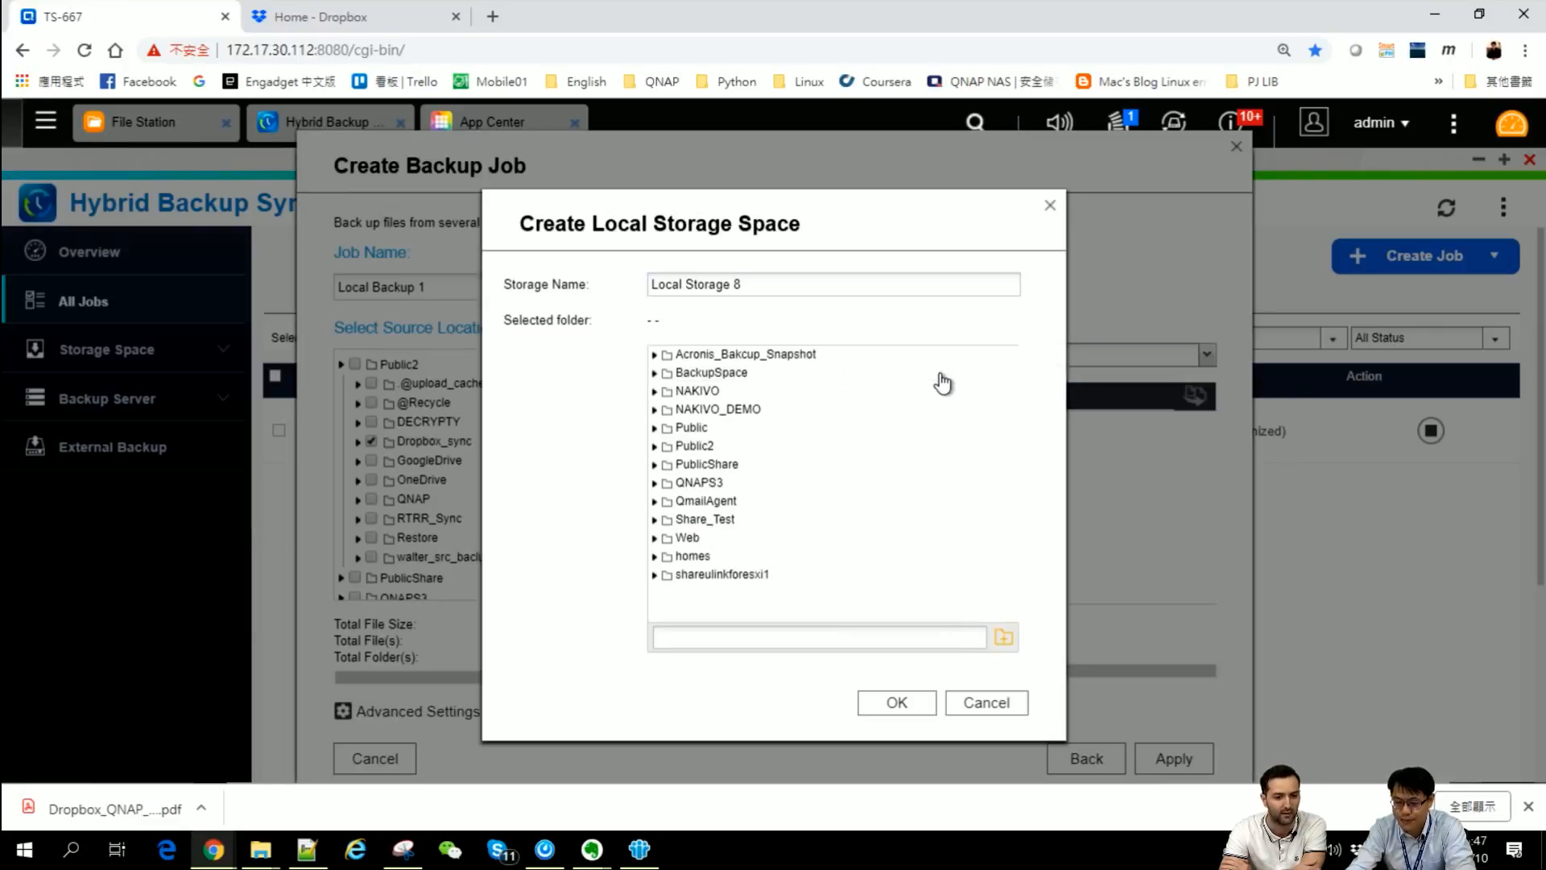
pyautogui.click(656, 446)
pyautogui.click(769, 450)
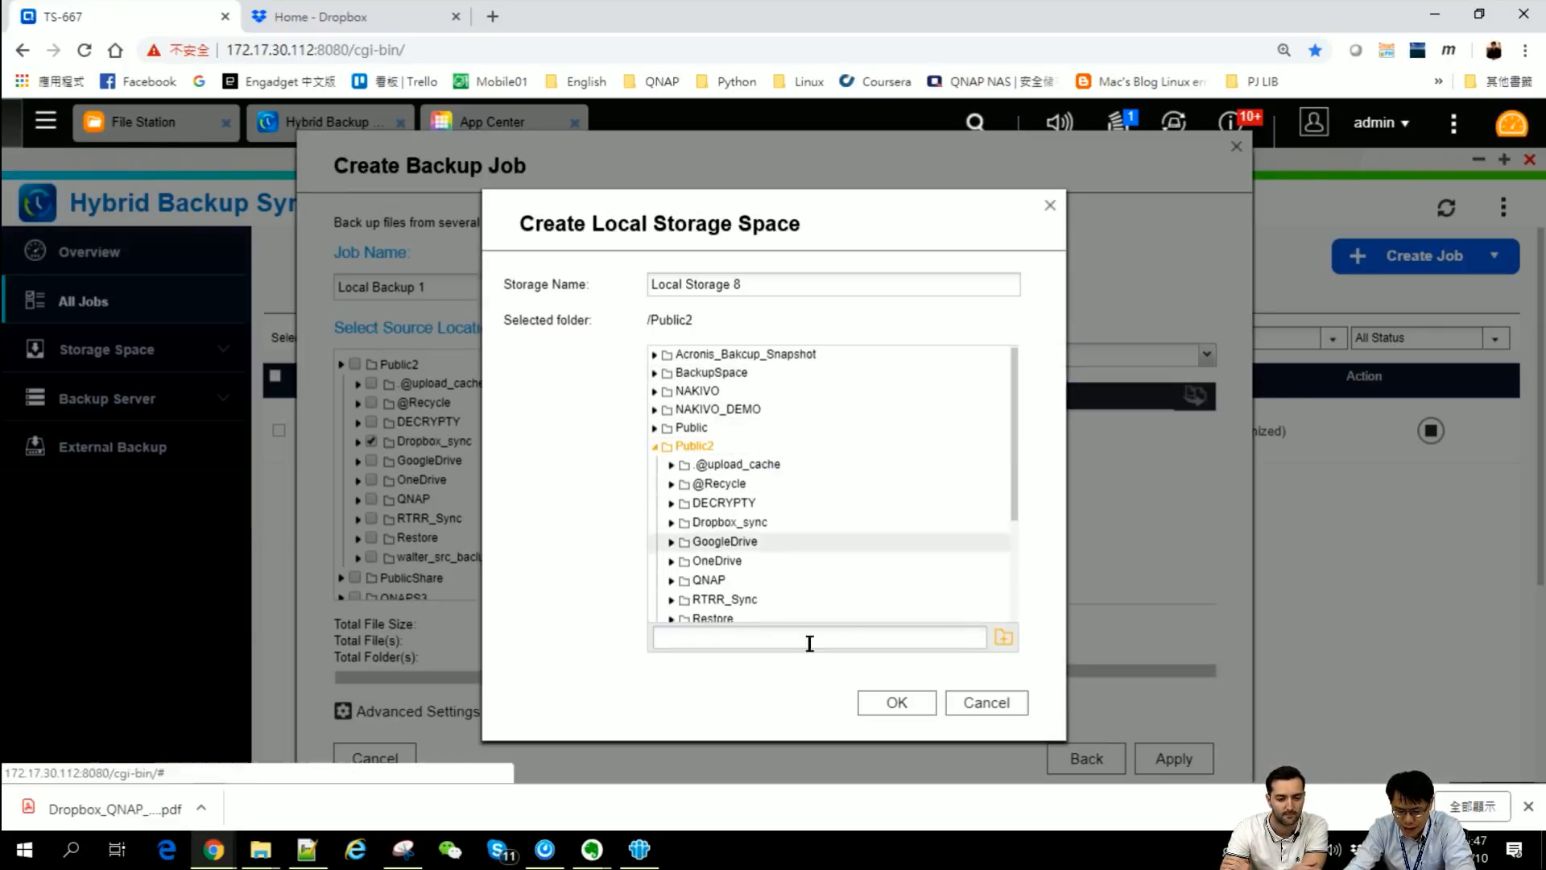
pyautogui.click(818, 635)
pyautogui.press('capslock')
pyautogui.write('Dr')
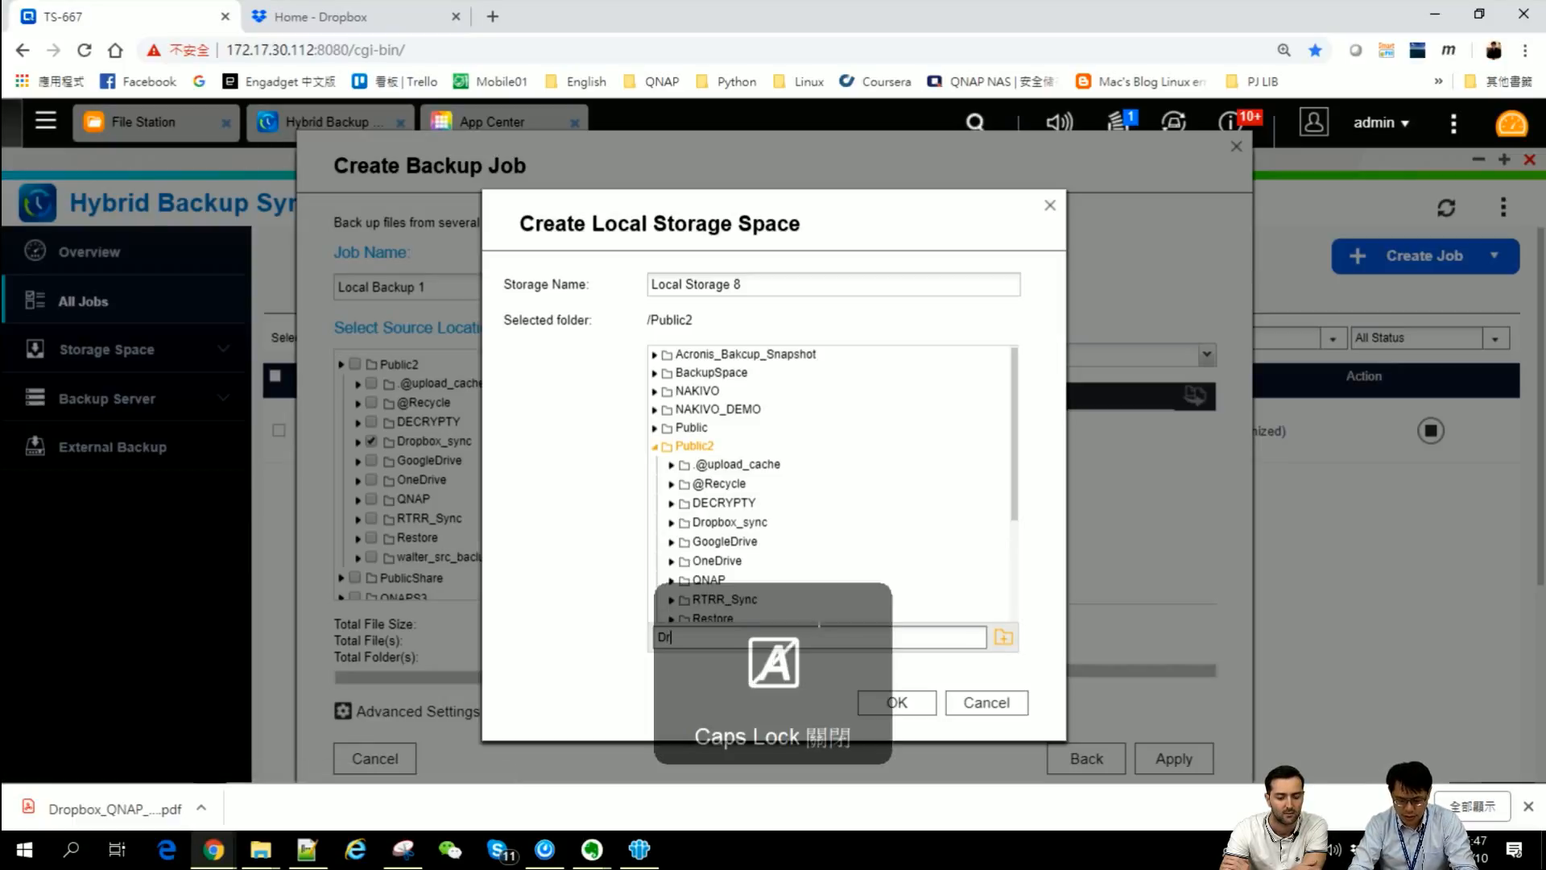
pyautogui.write('io')
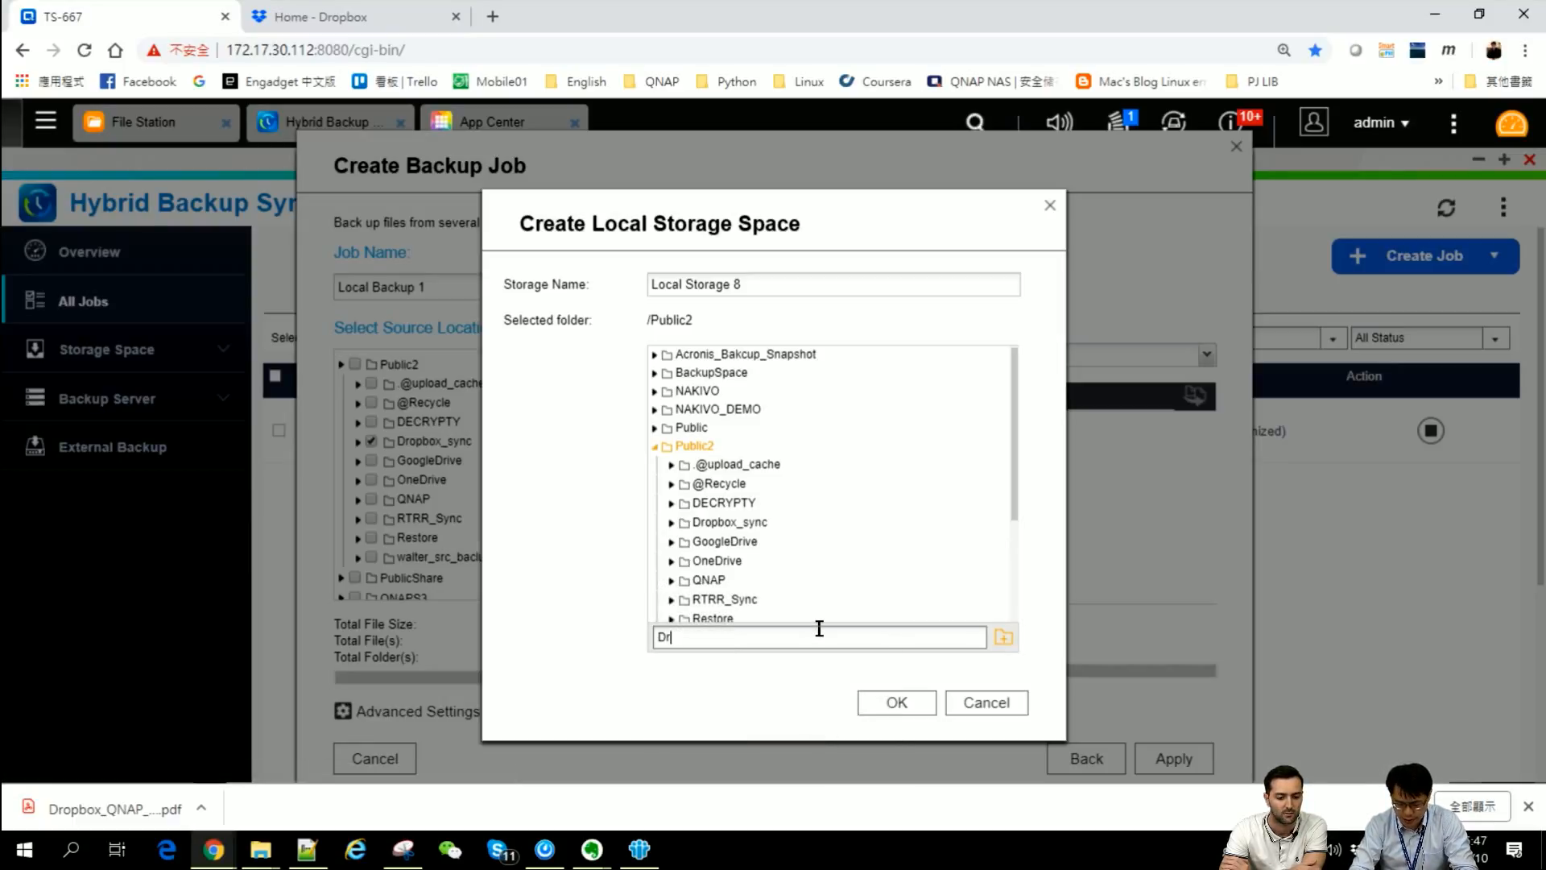
pyautogui.write('box_backup')
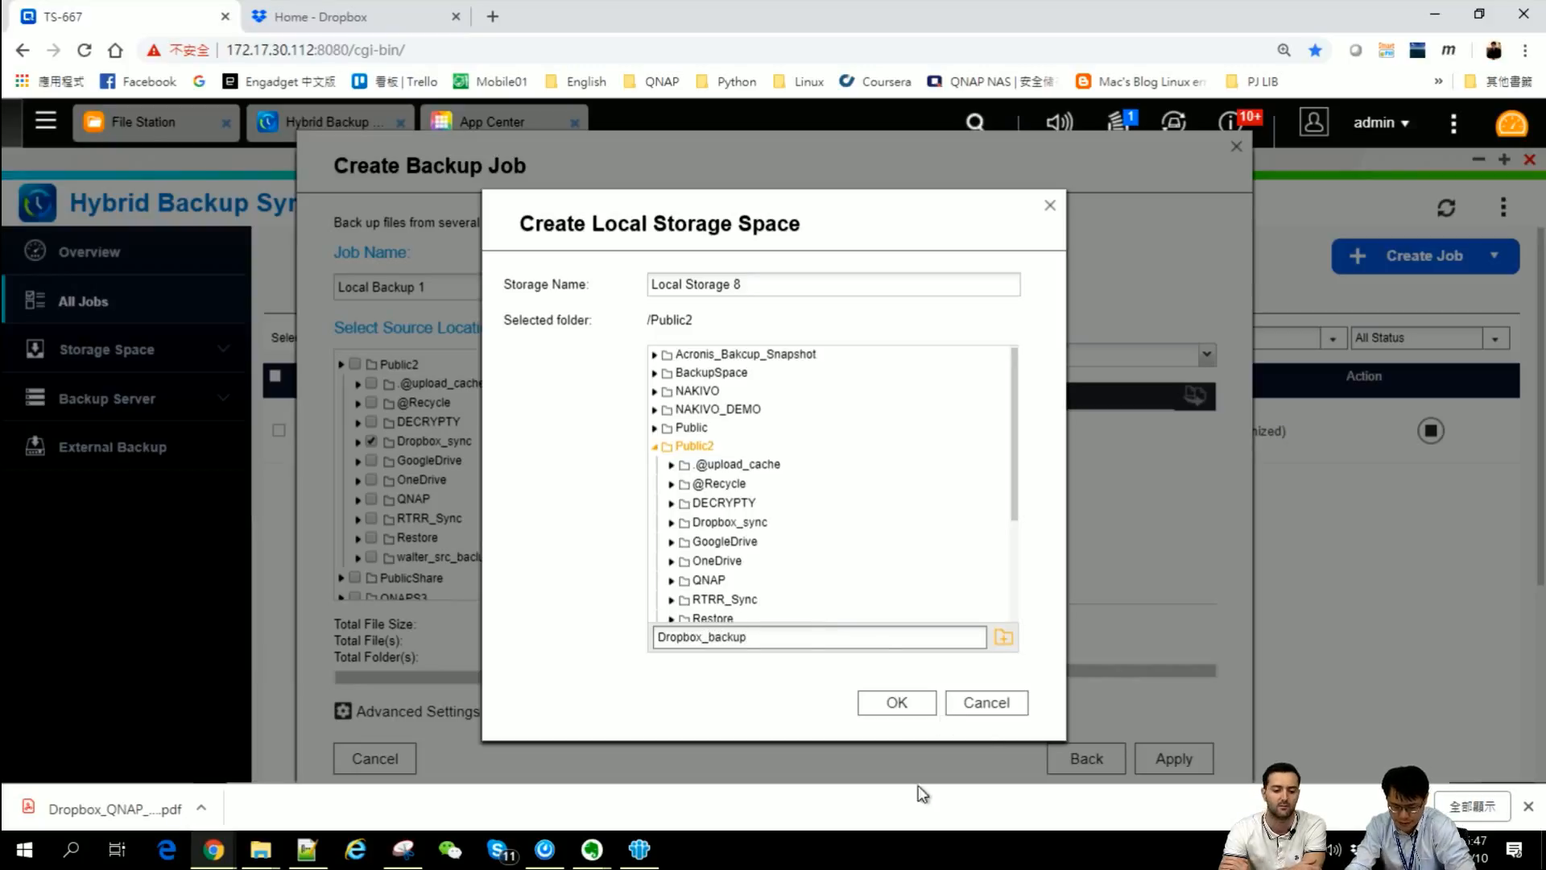
pyautogui.click(897, 700)
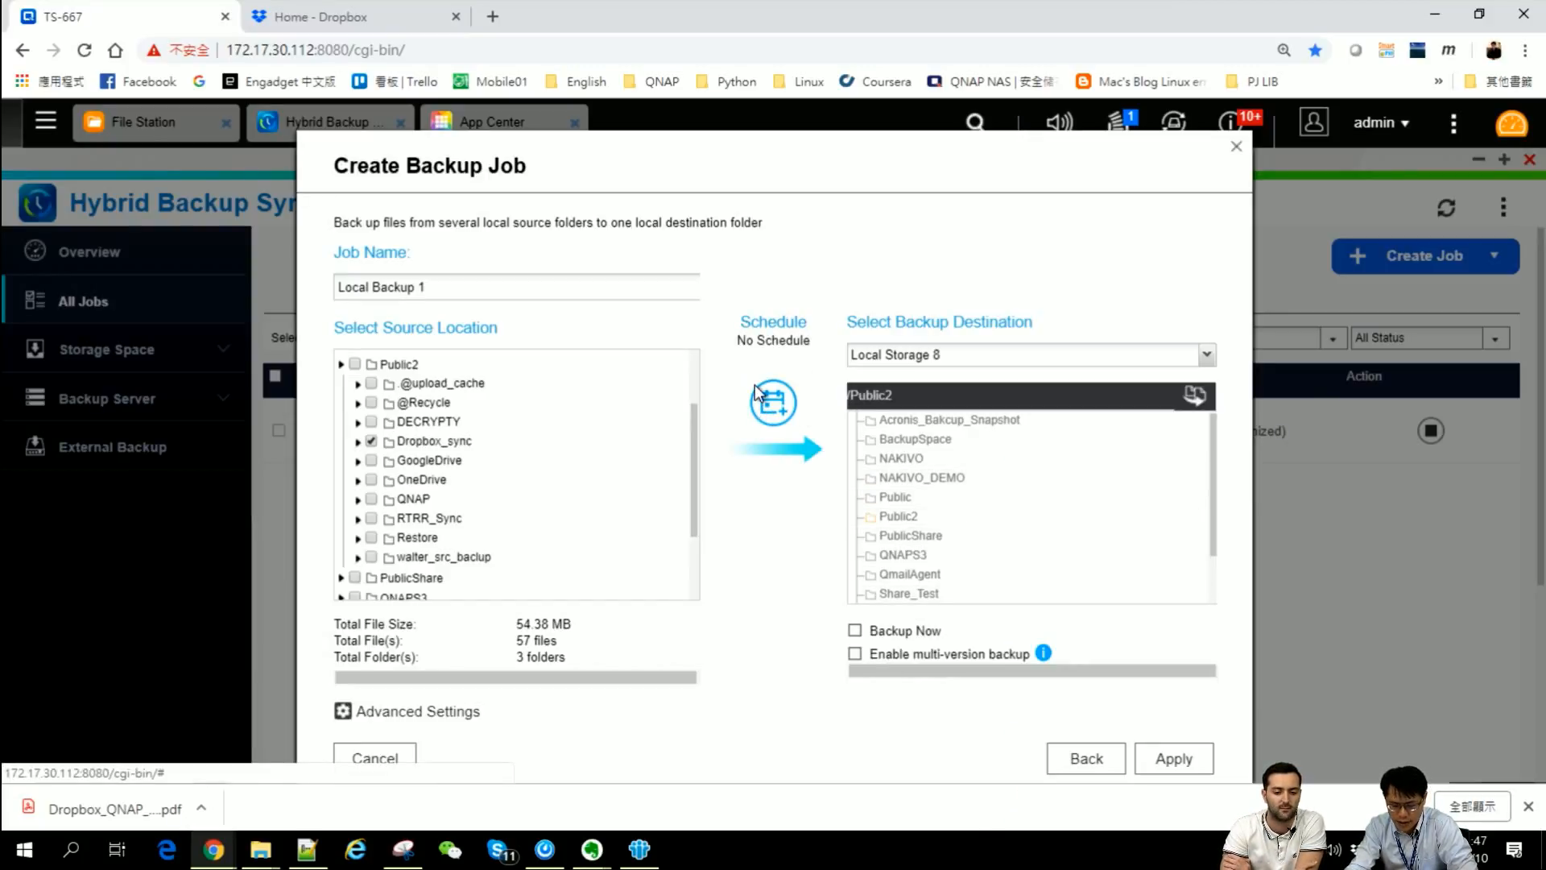
# Schedule the backup job to run periodically, daily at 00:00, and return to the basic settings
pyautogui.click(771, 405)
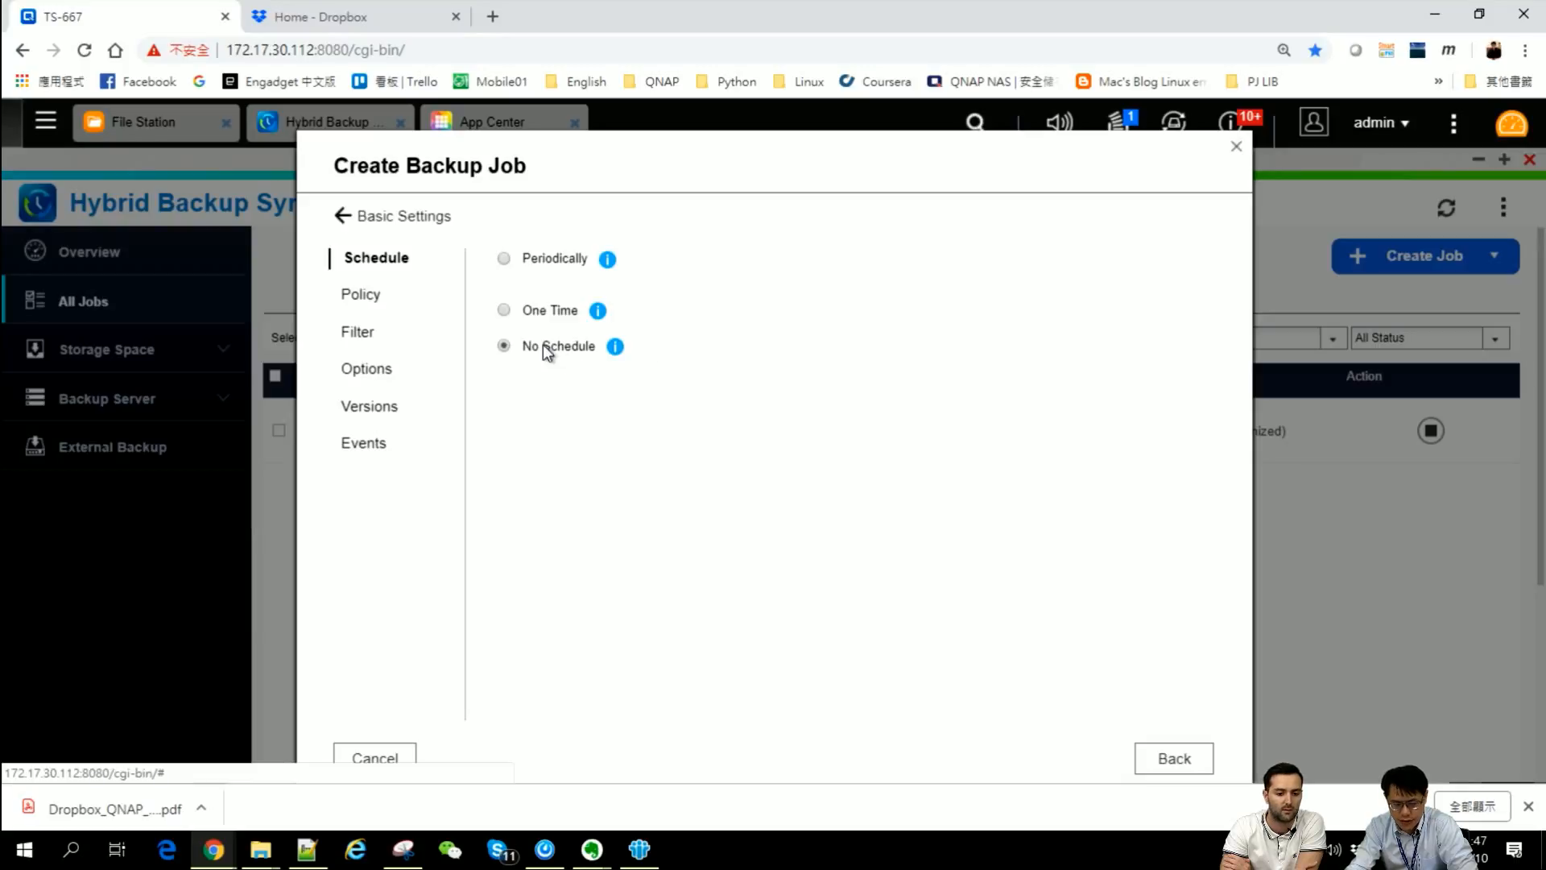
pyautogui.click(505, 259)
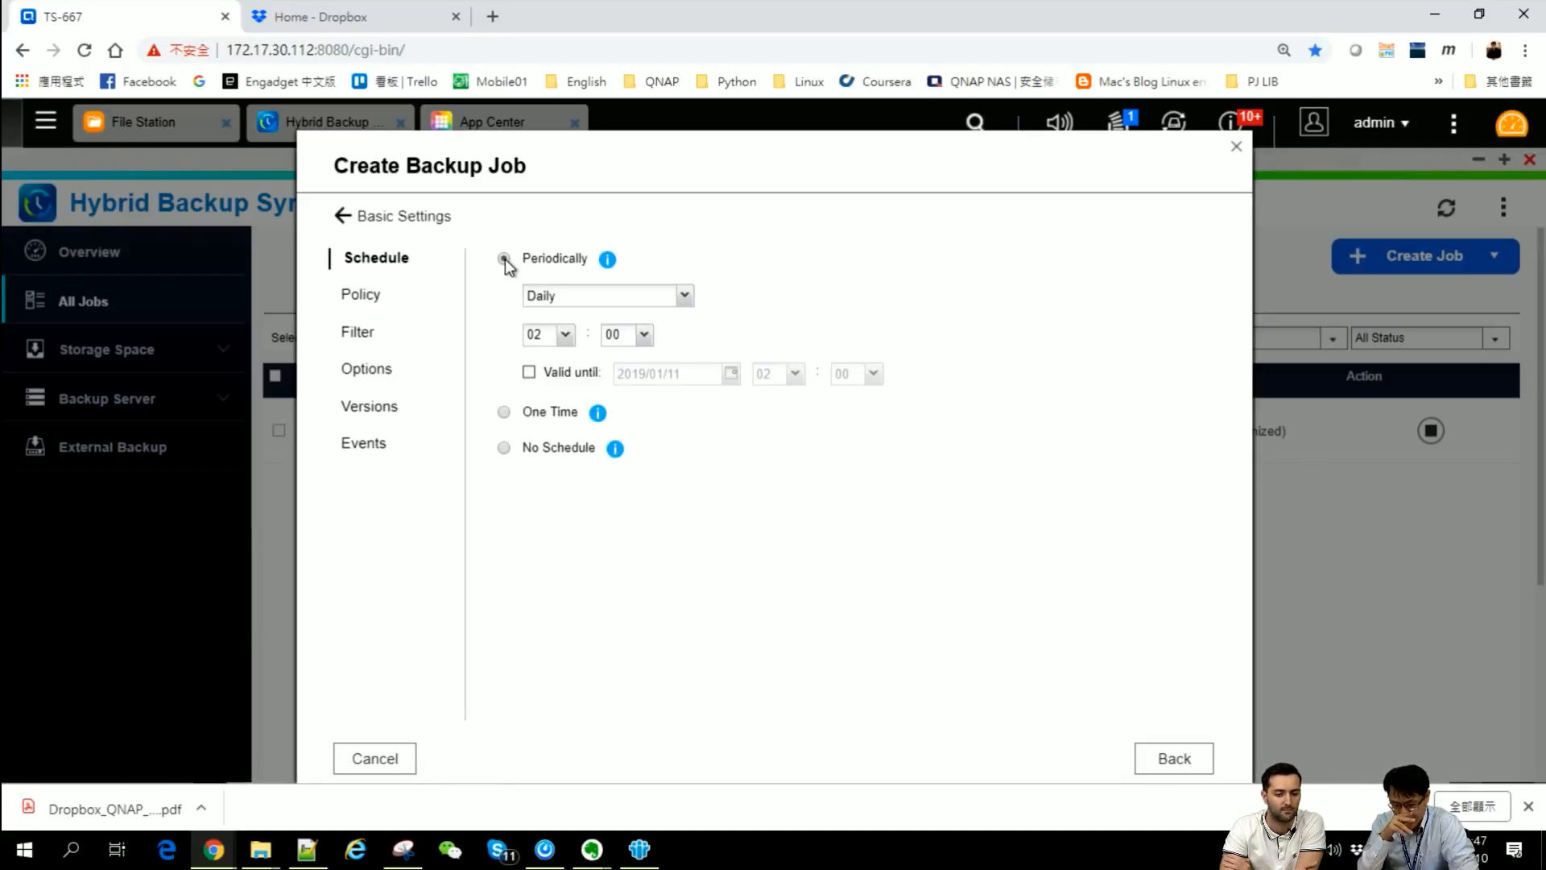
pyautogui.click(564, 337)
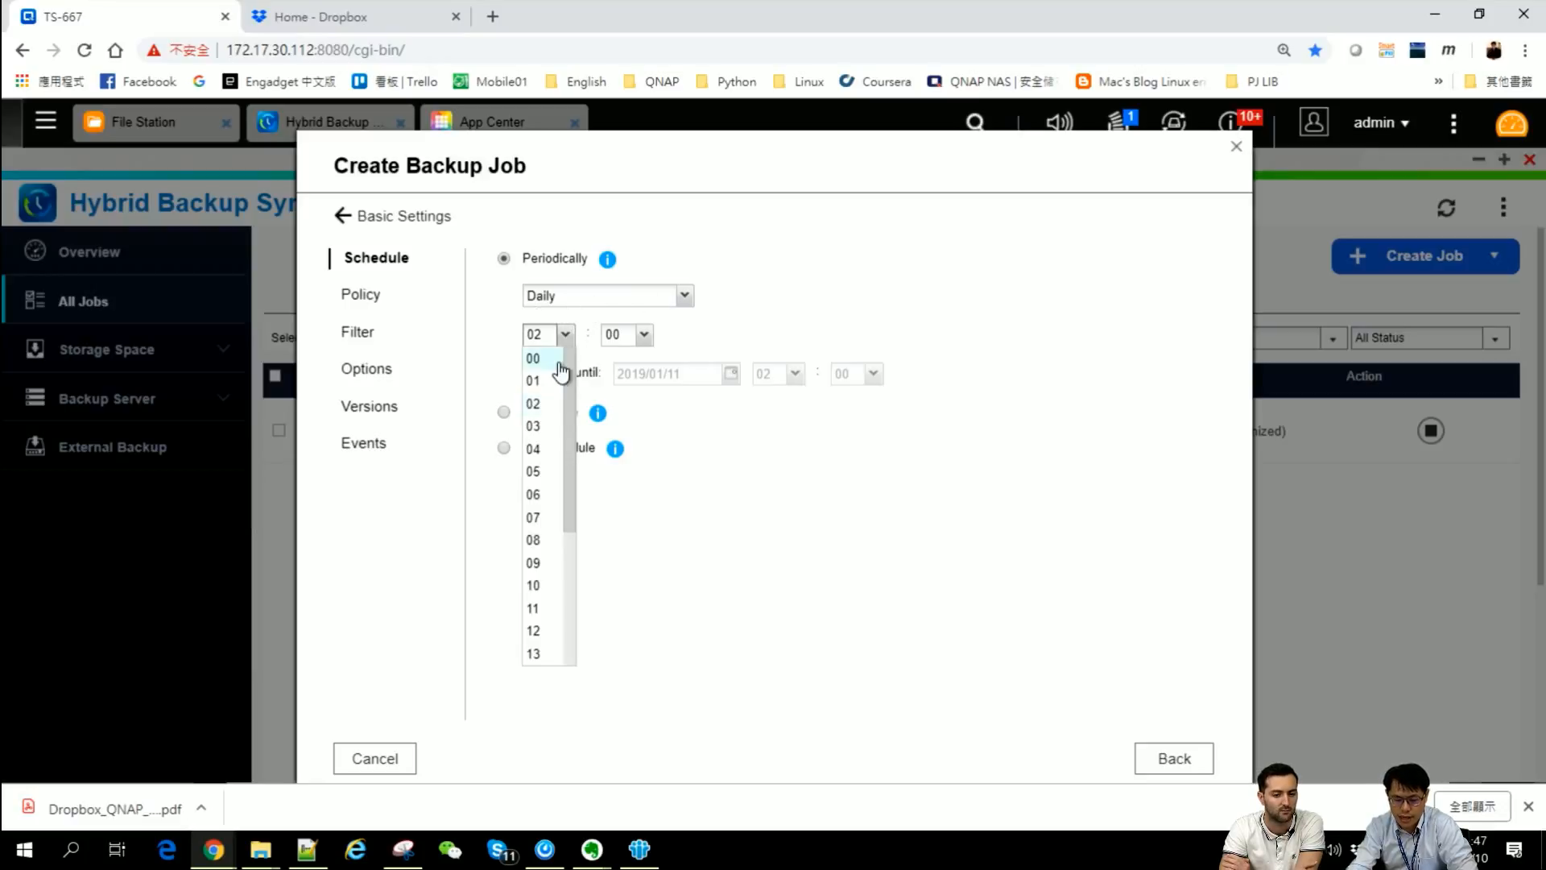
pyautogui.click(560, 362)
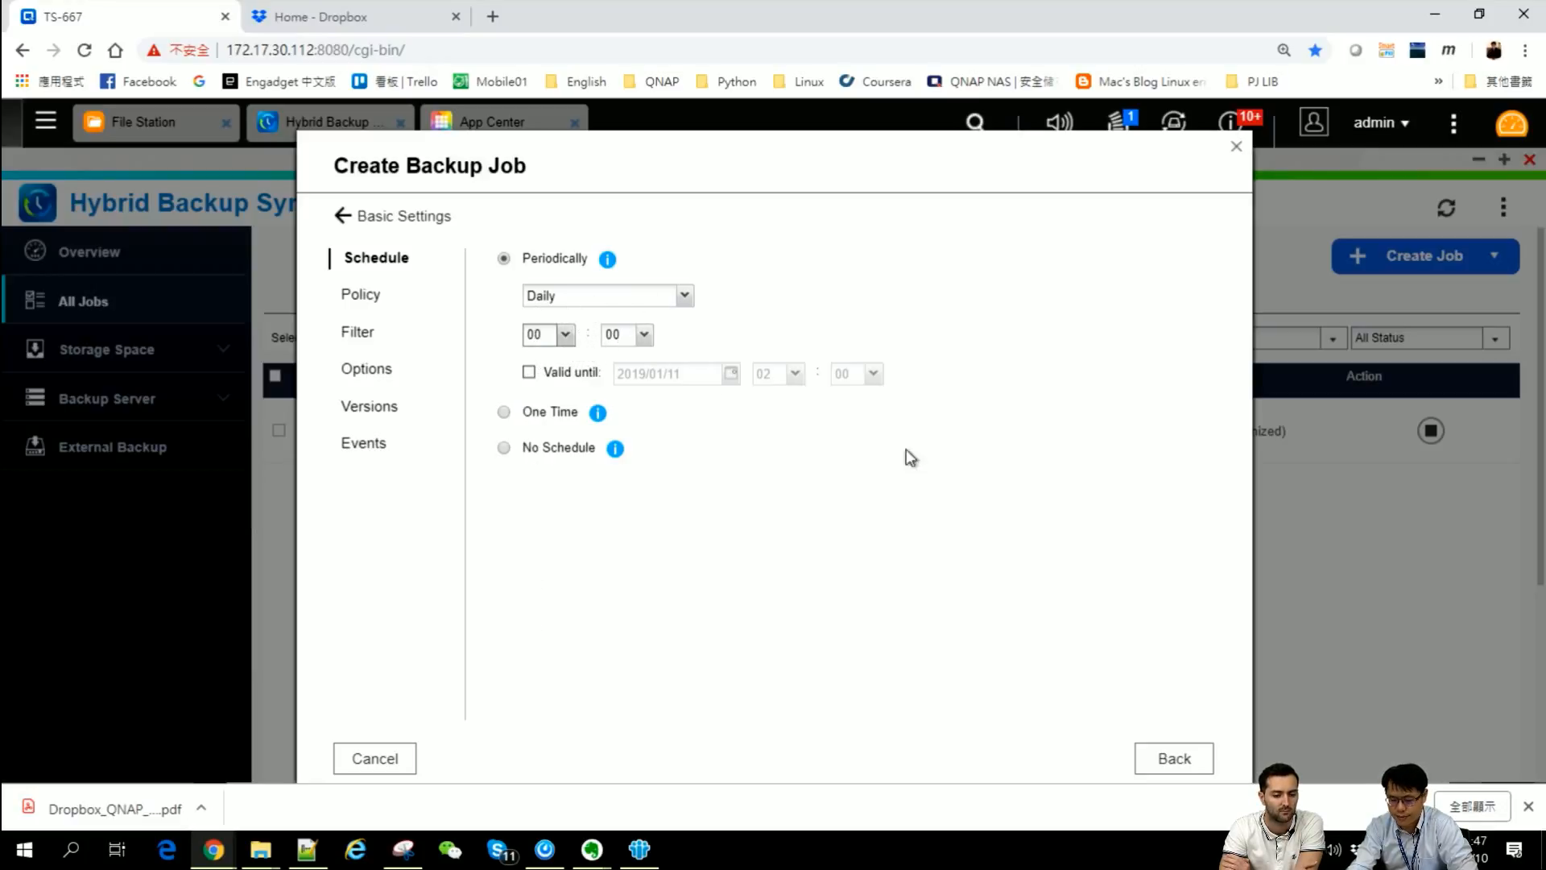
pyautogui.click(396, 217)
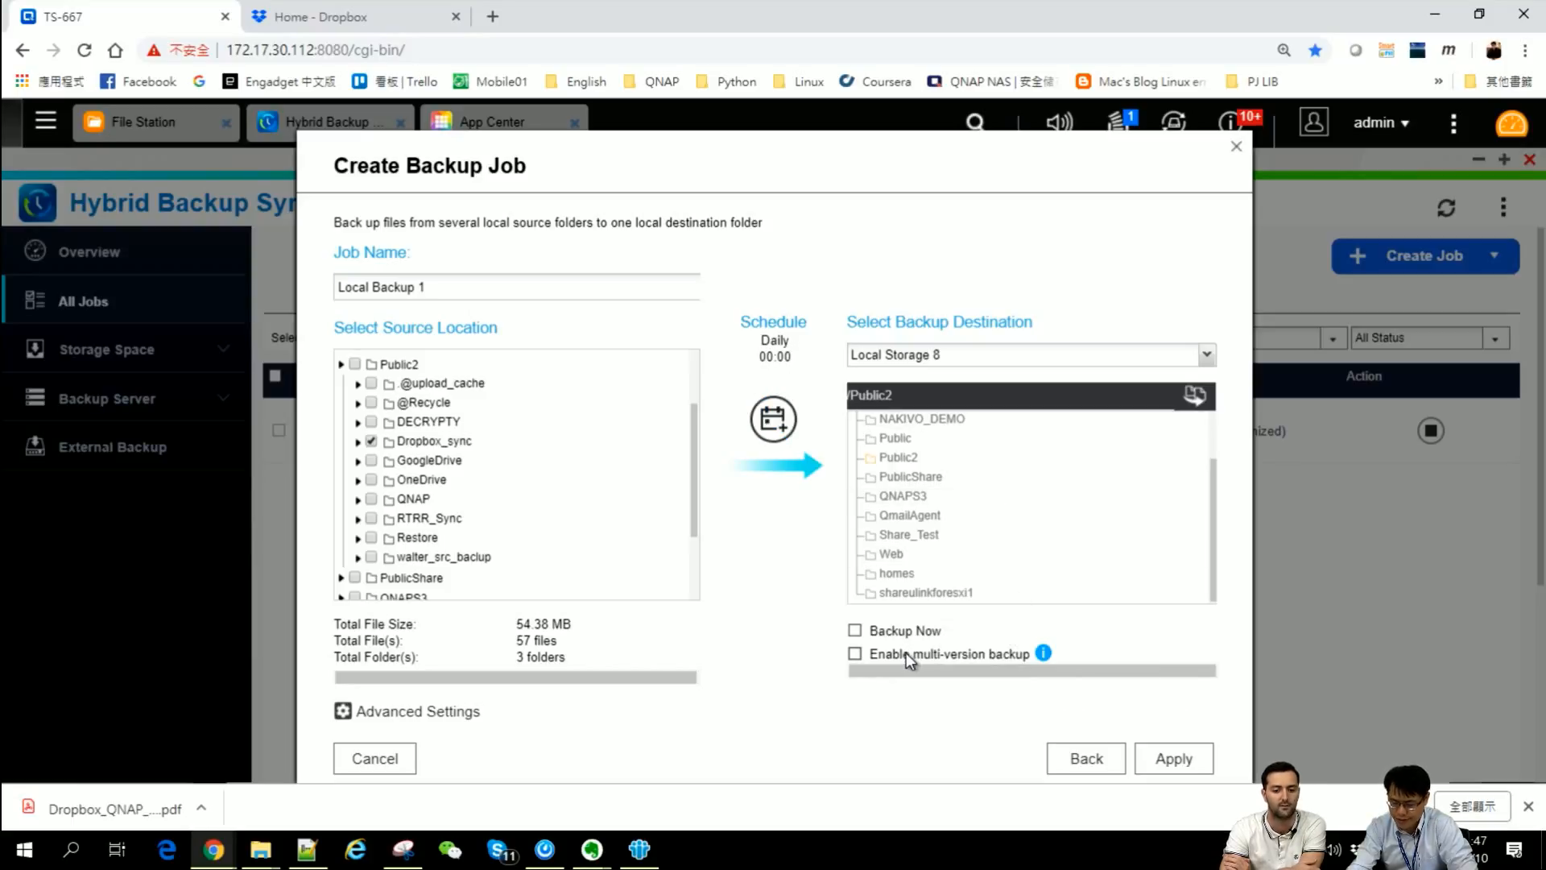
# Enable Backup Now and multi-version backup with simple versioning, and create the local backup job
pyautogui.click(857, 632)
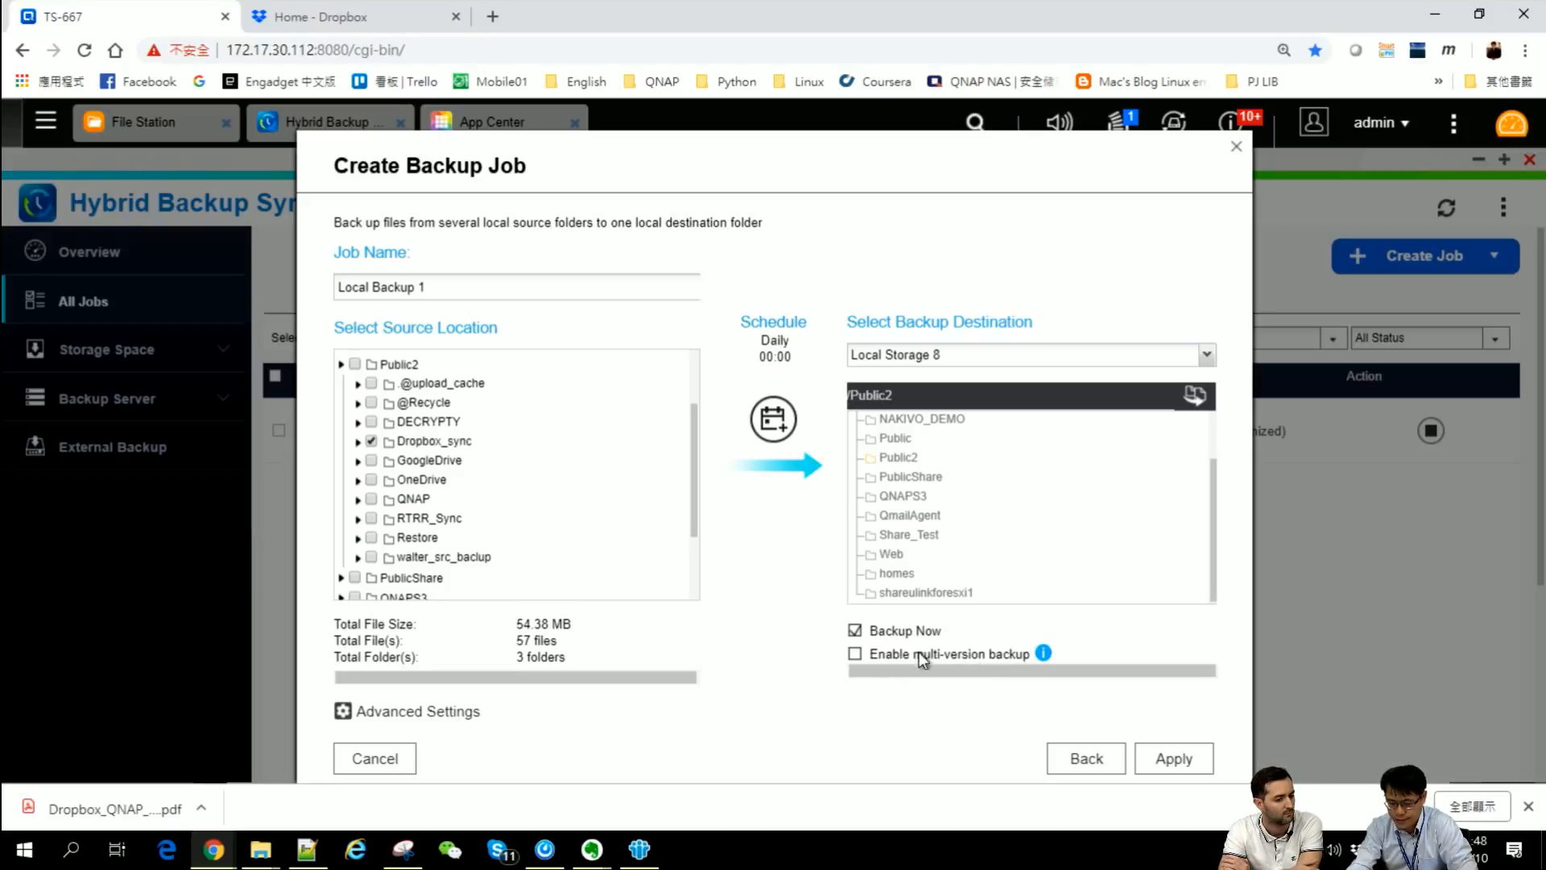
pyautogui.click(855, 653)
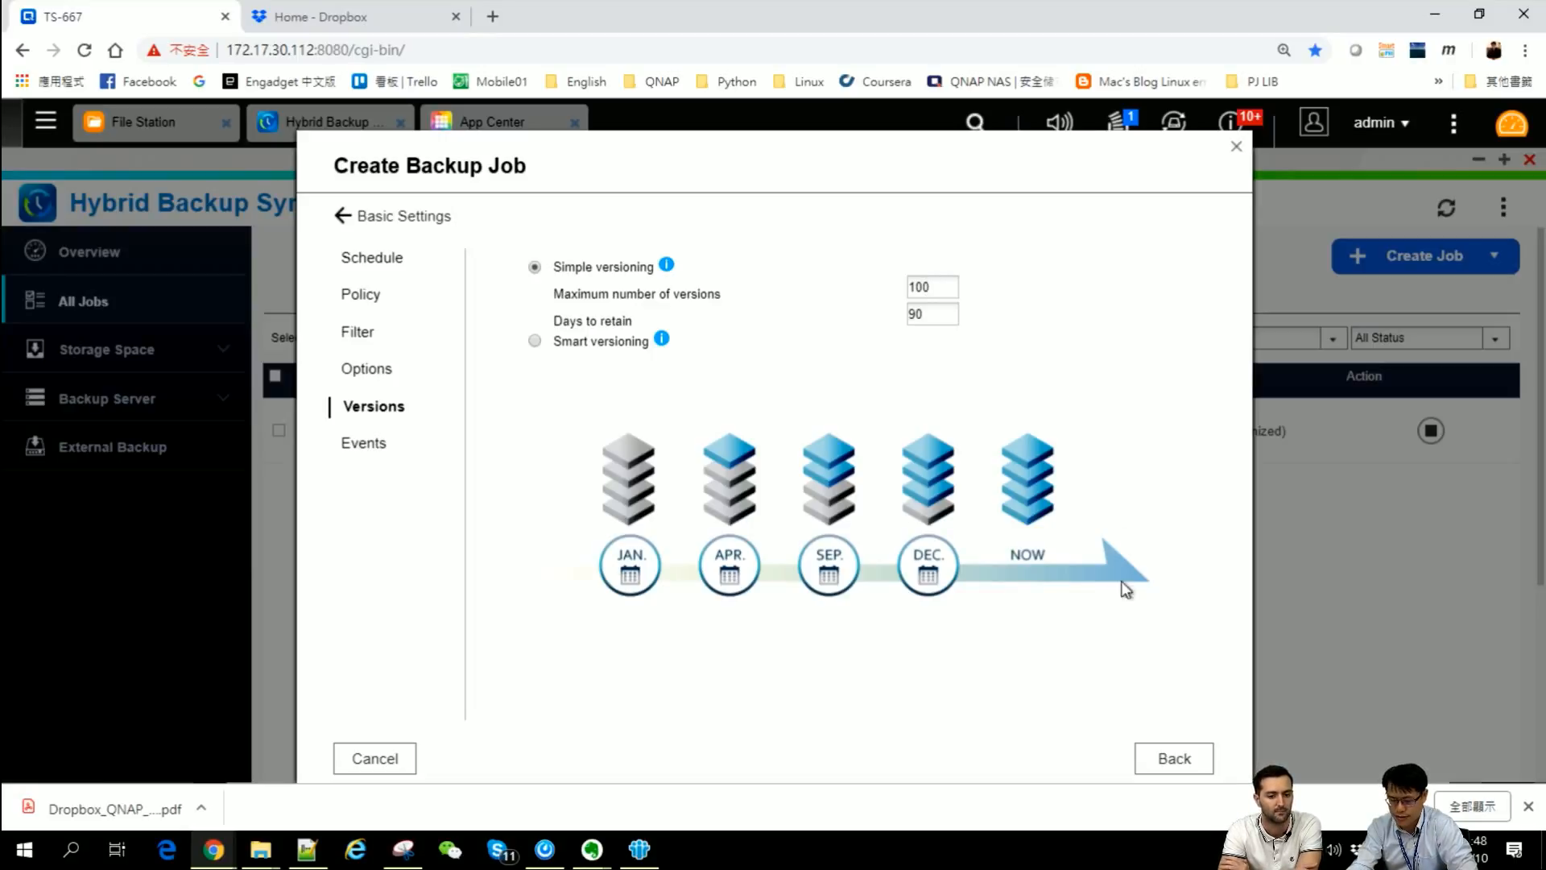
pyautogui.click(1174, 758)
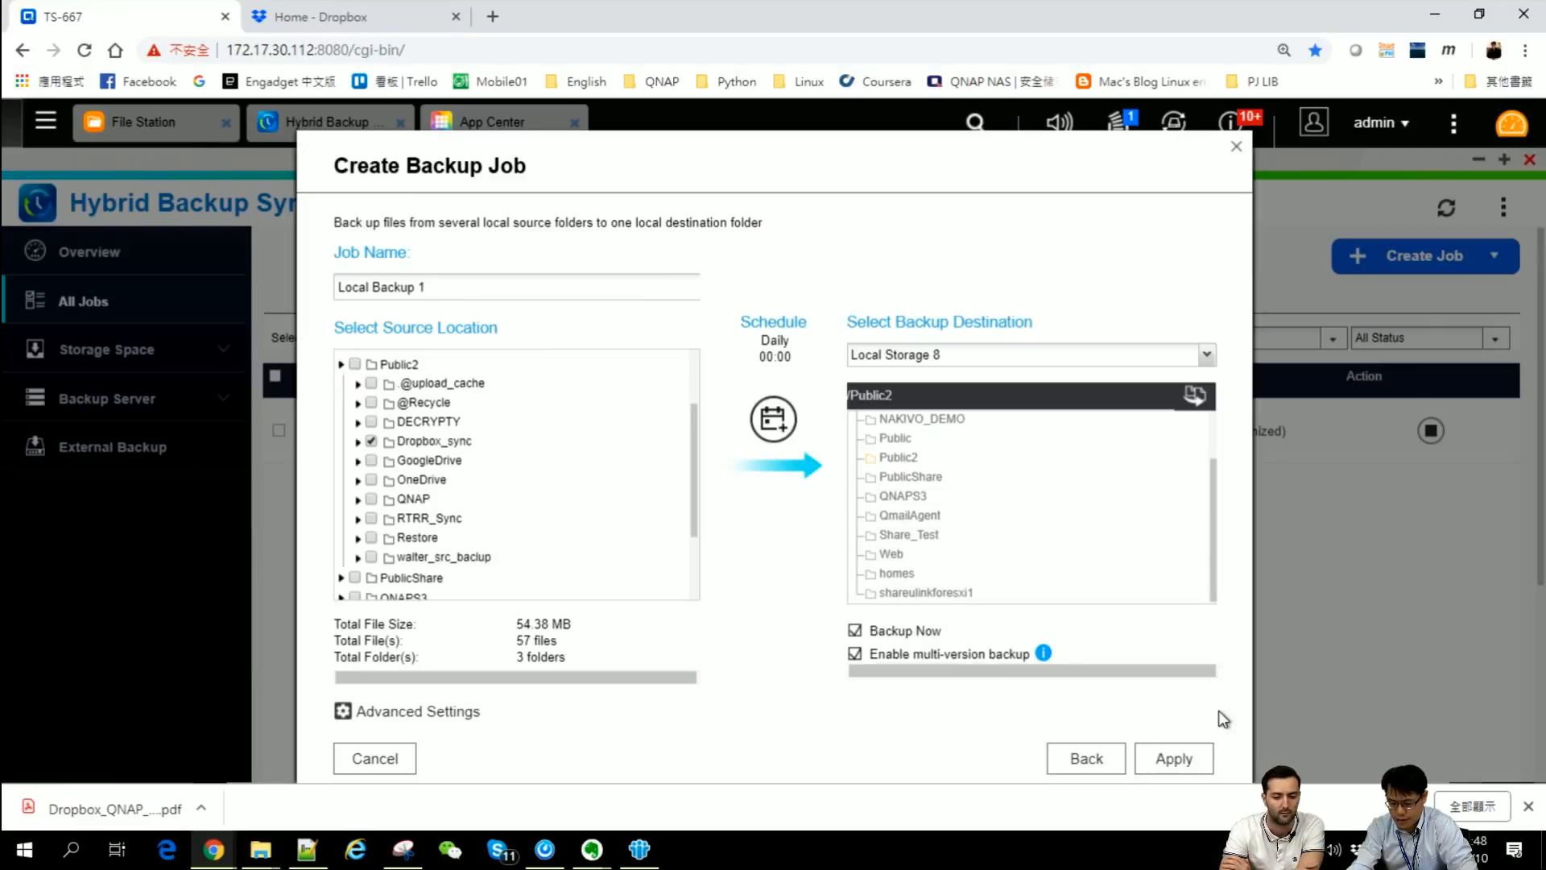
pyautogui.click(1191, 758)
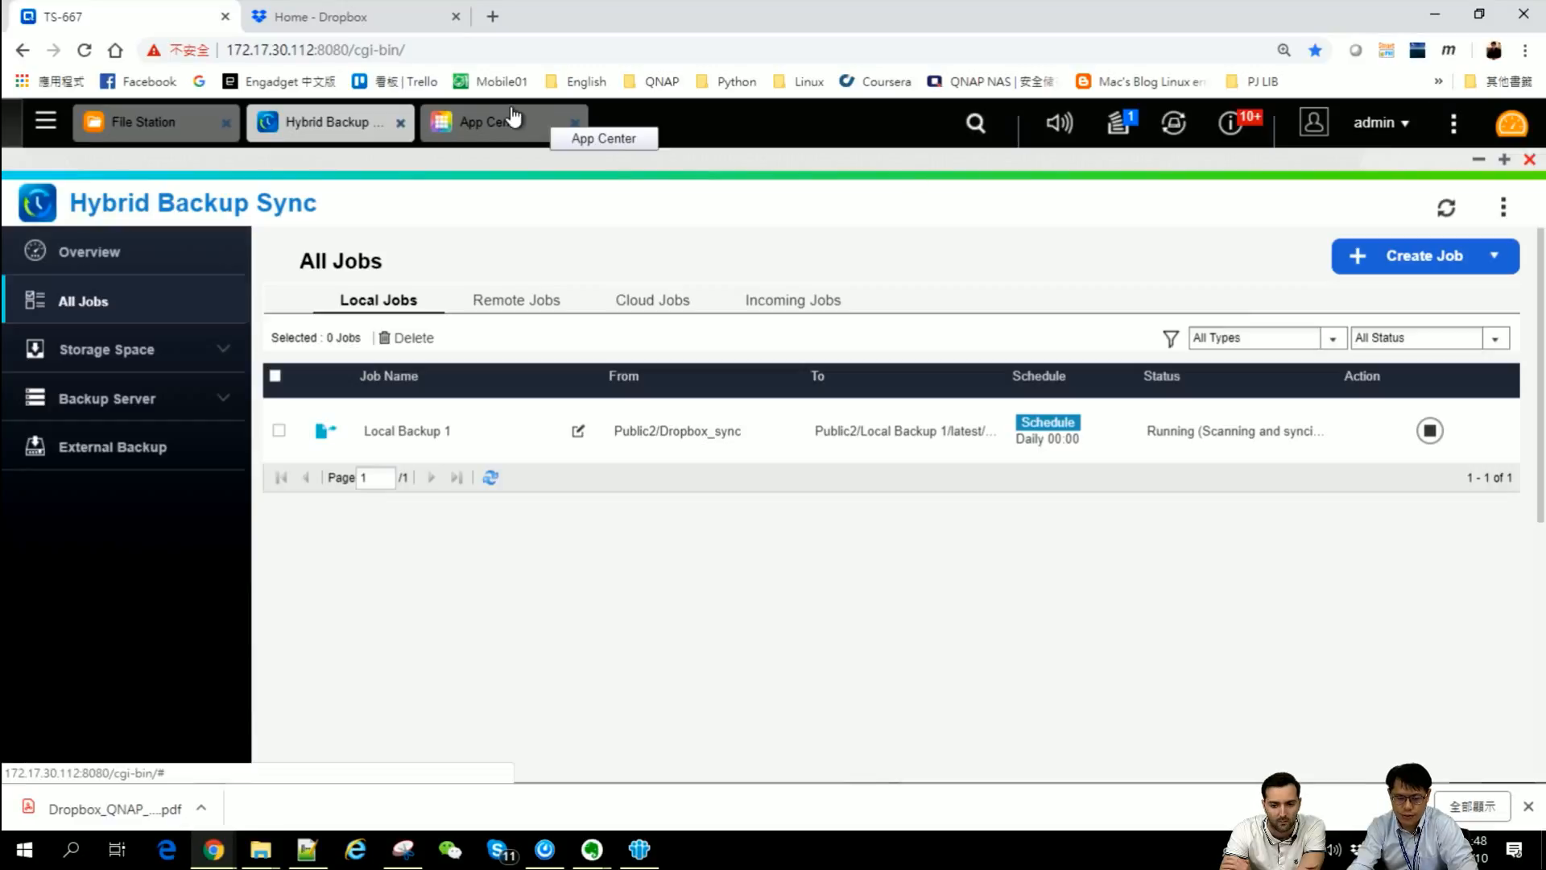
# Check the backed-up files in File Station by opening Public2/Local Backup 1/latest/Public2/Dropbox_sync/Picture
pyautogui.click(147, 123)
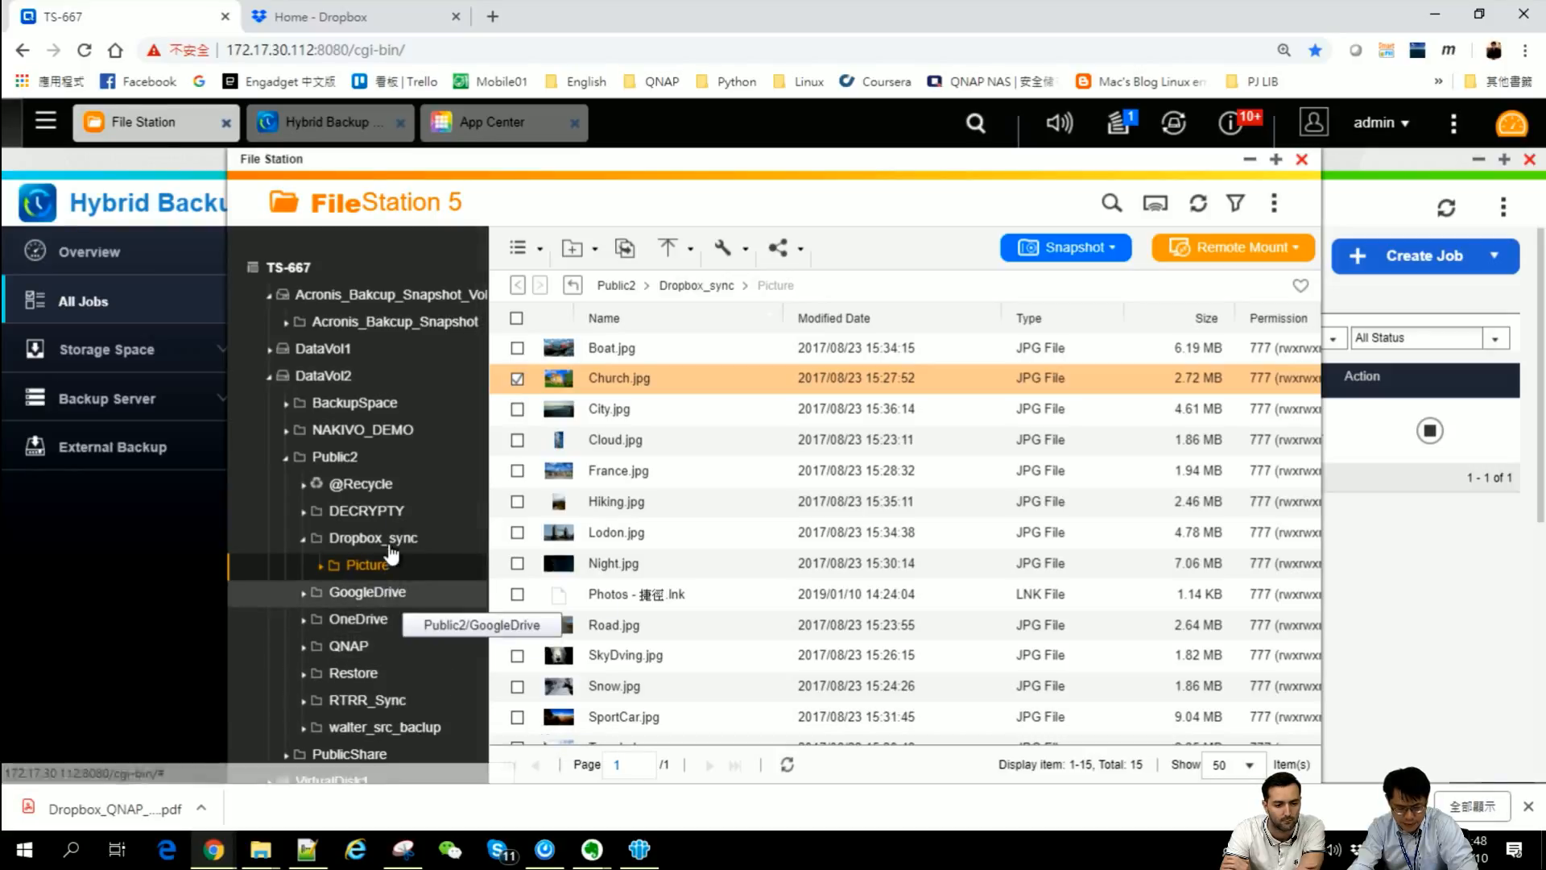
pyautogui.scroll(-3, 392, 554)
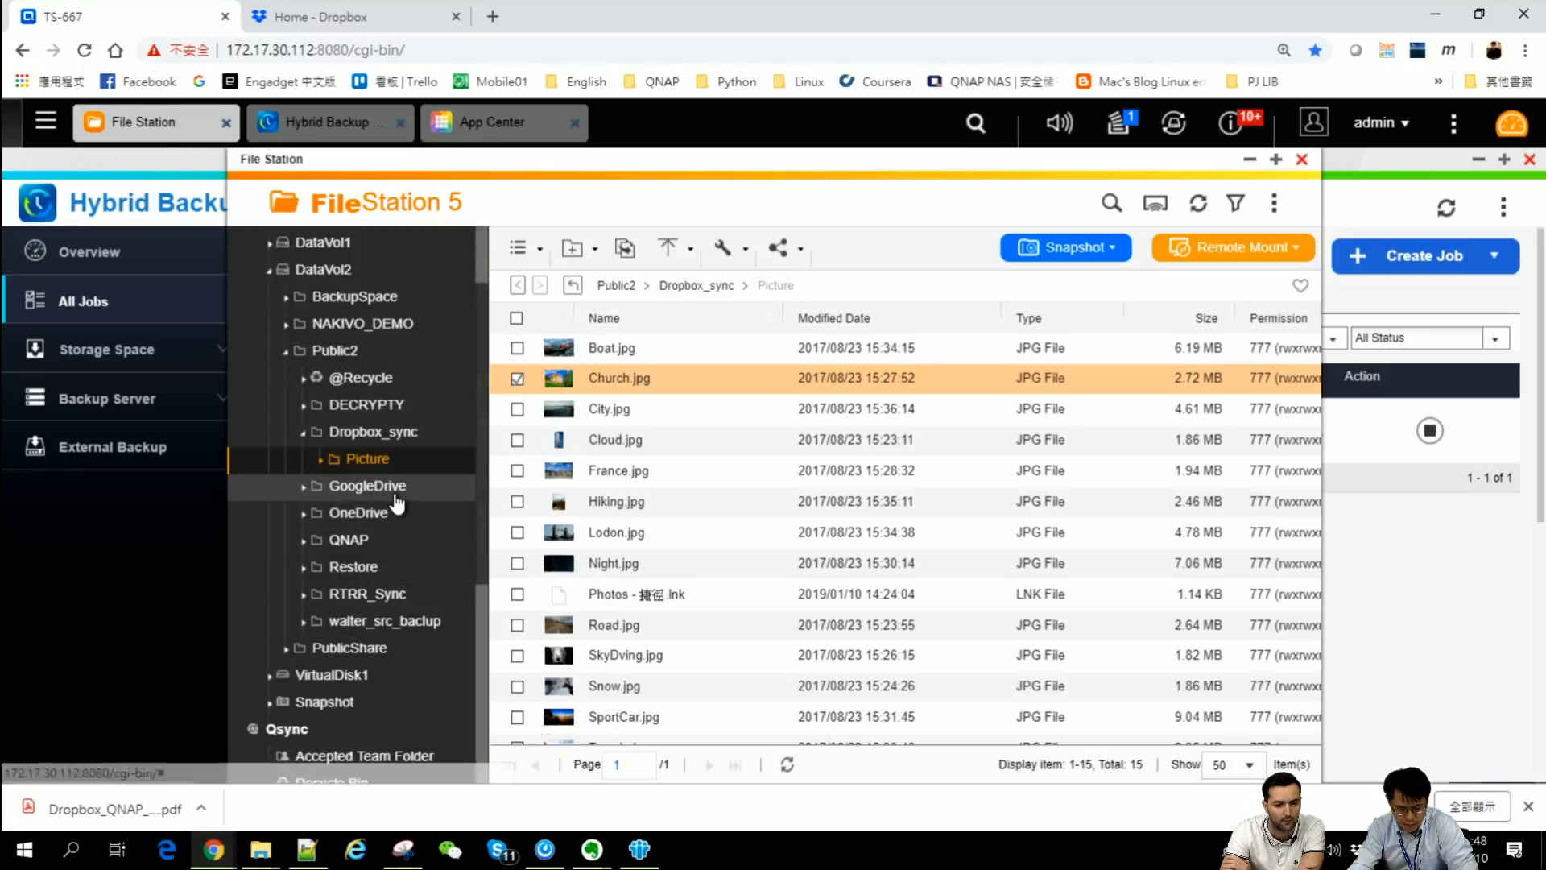
pyautogui.click(366, 356)
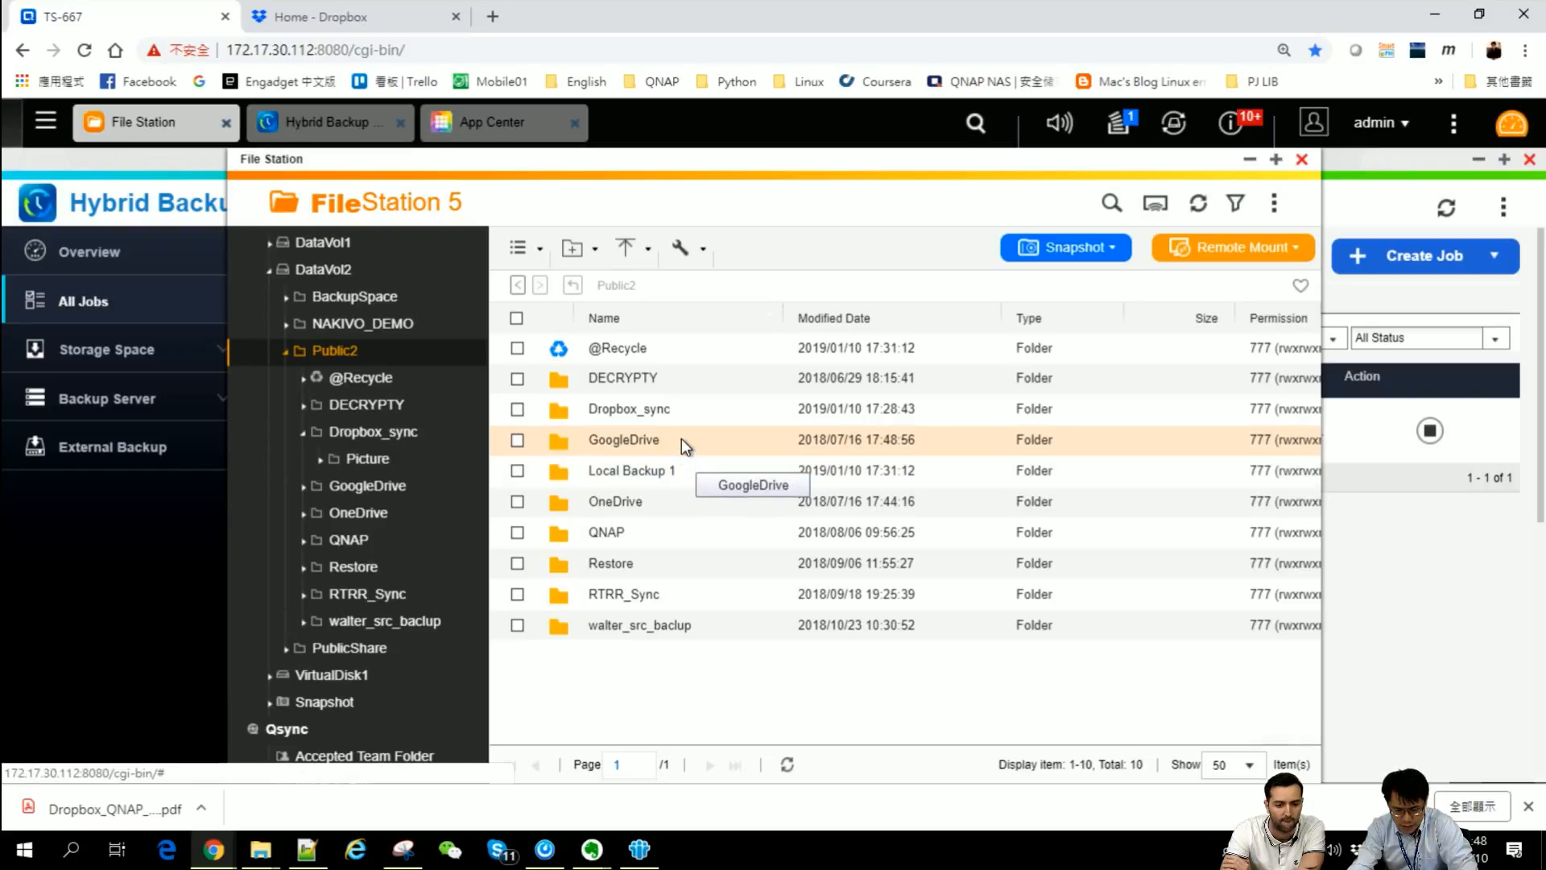
pyautogui.click(623, 473)
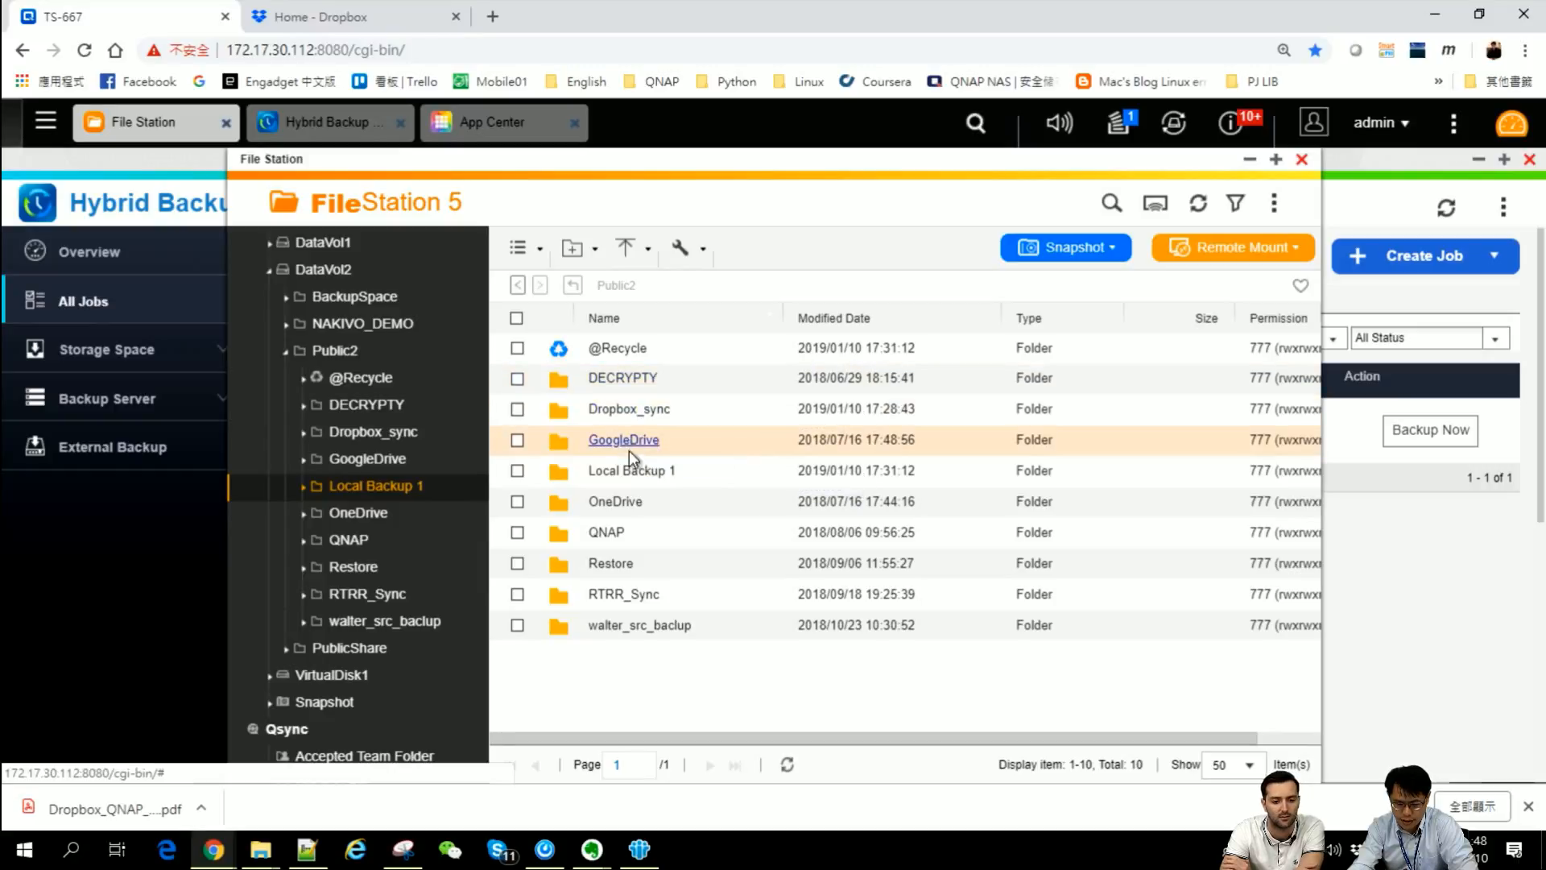
pyautogui.doubleClick(638, 472)
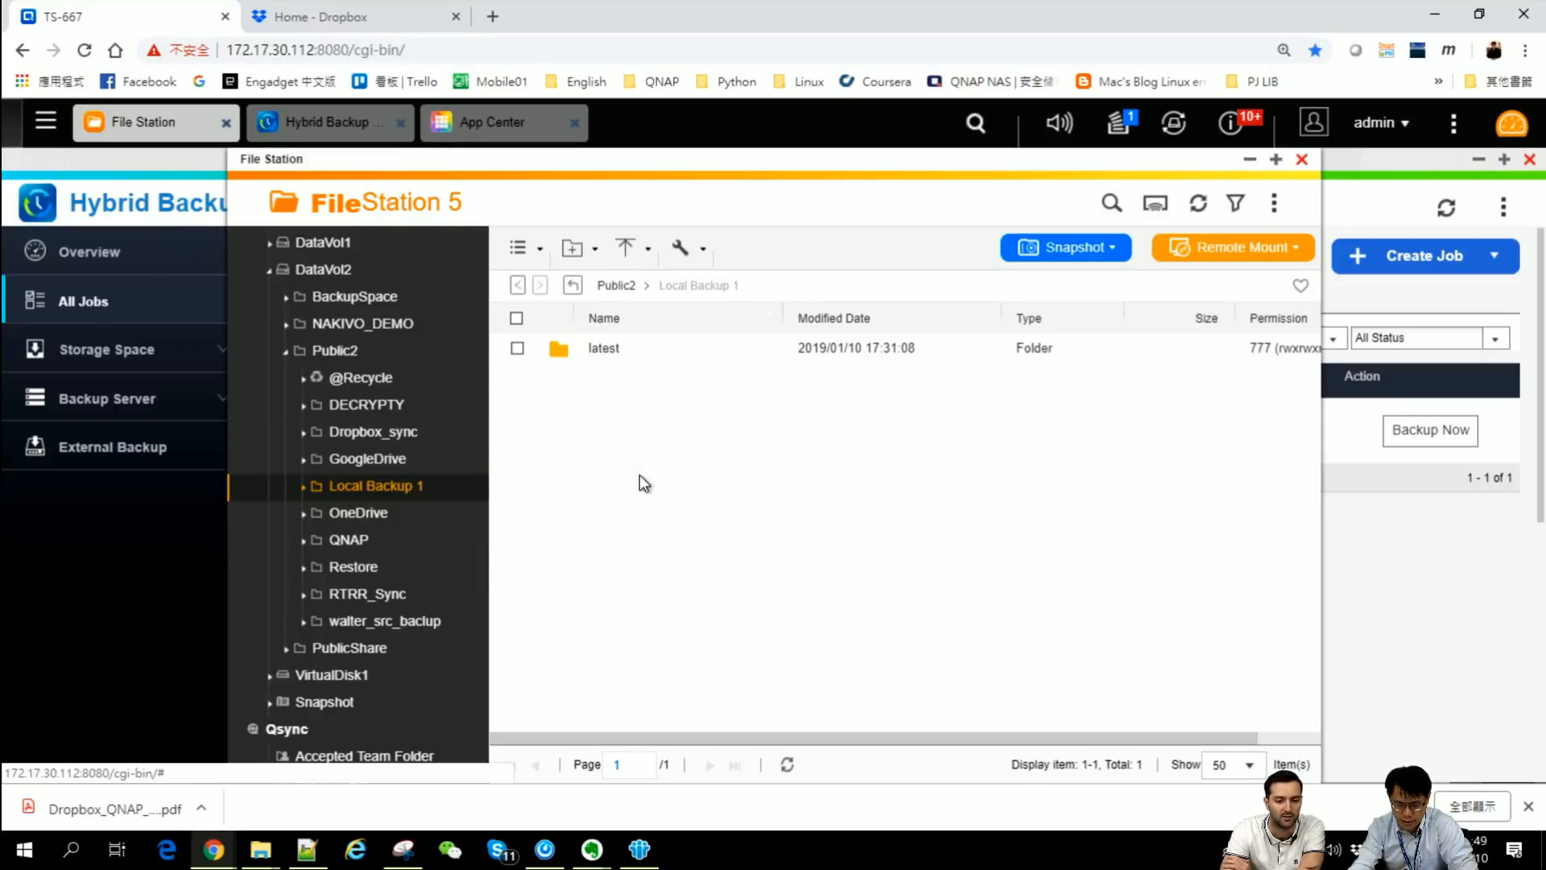
pyautogui.click(606, 353)
pyautogui.doubleClick(606, 352)
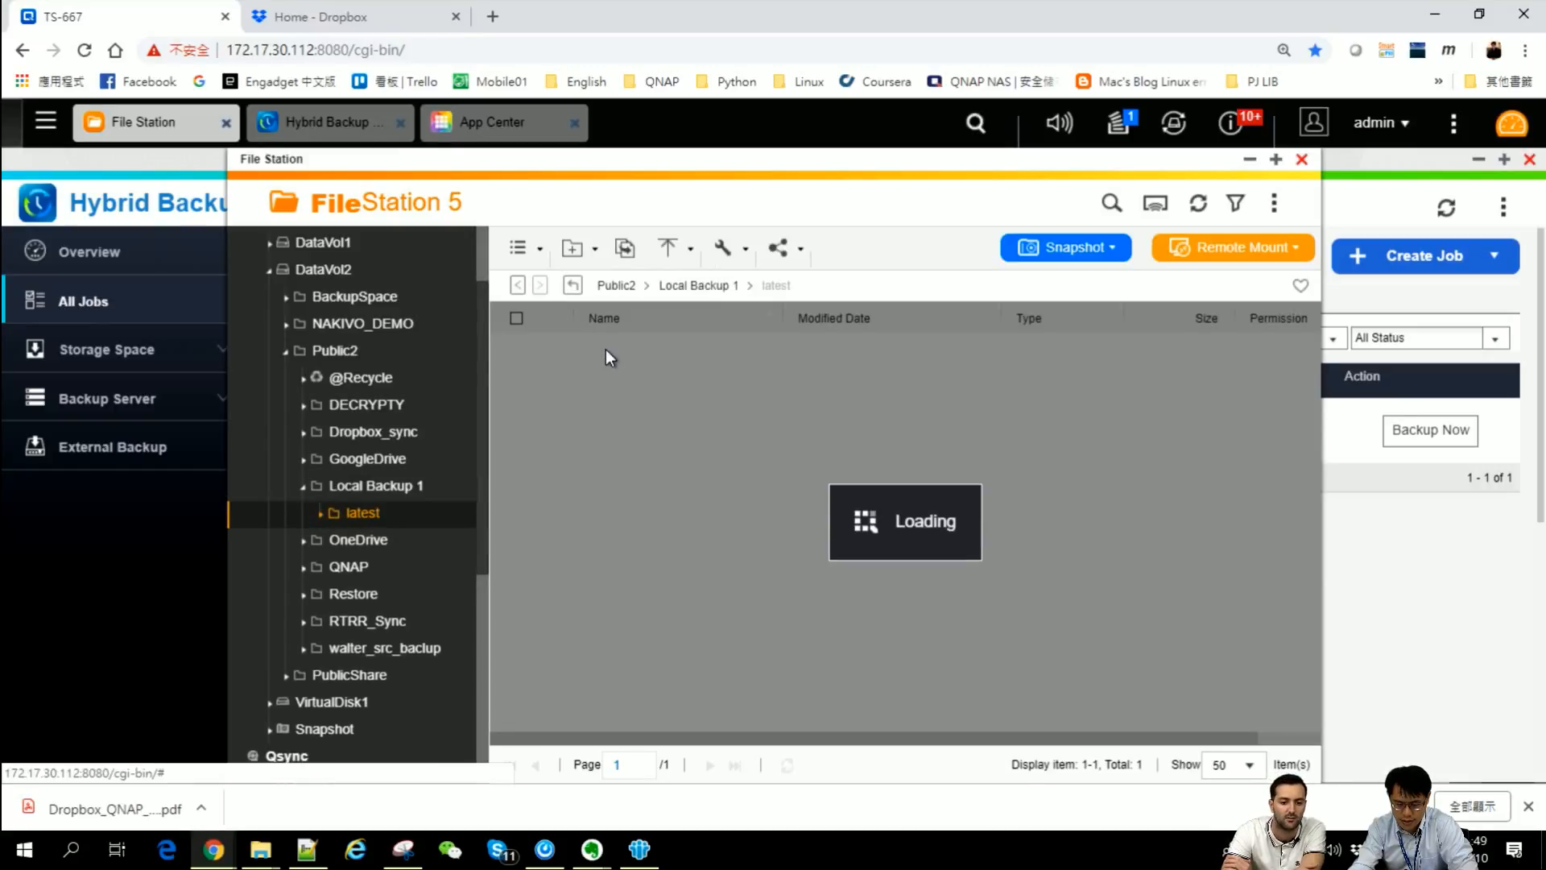
pyautogui.doubleClick(619, 355)
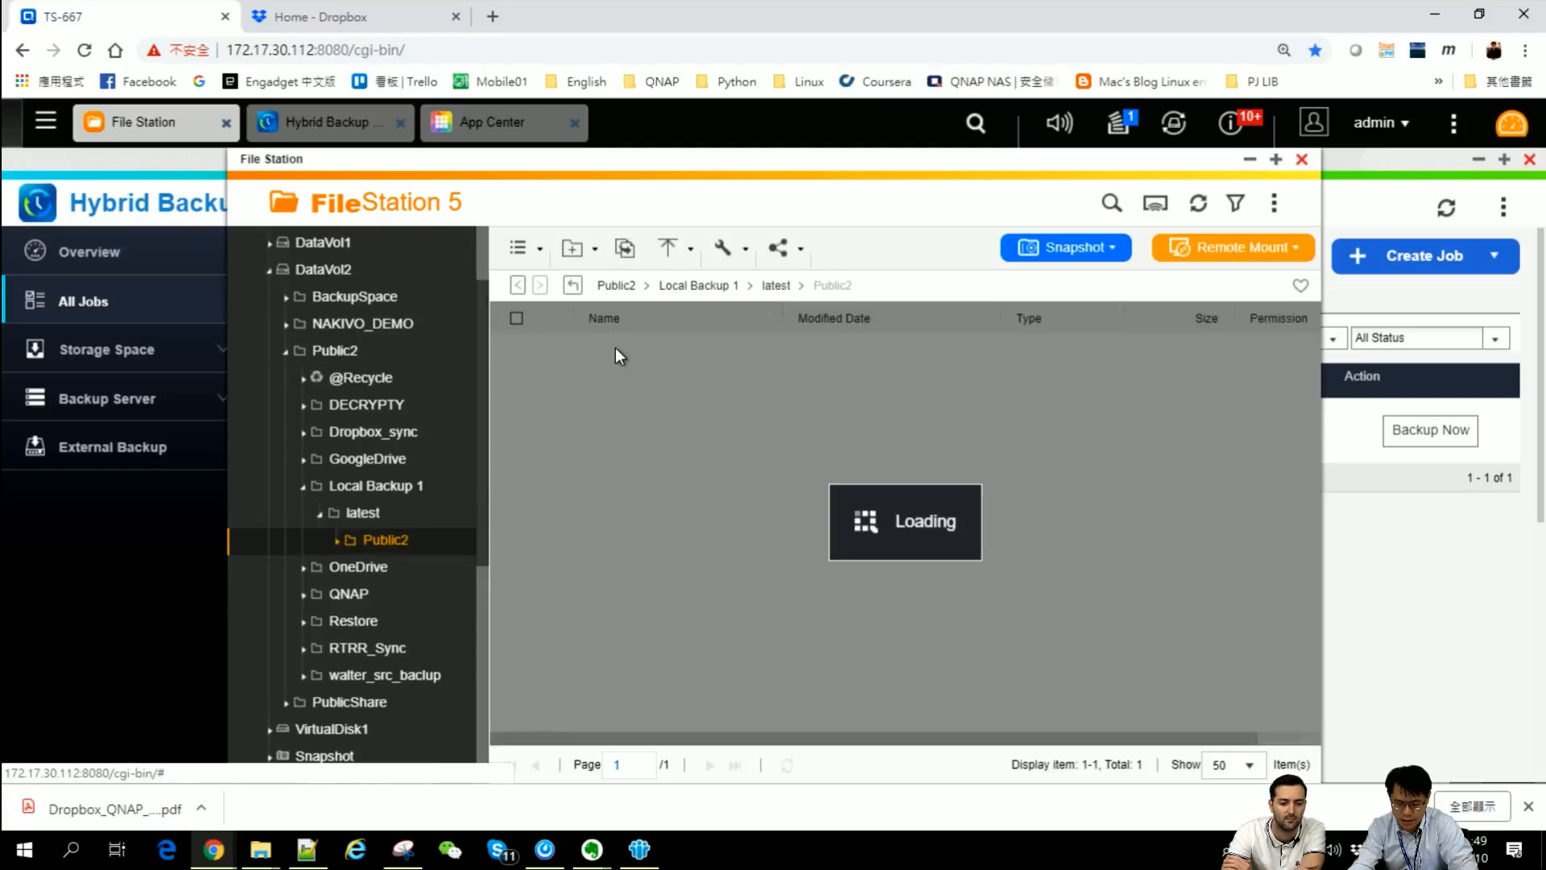
pyautogui.click(617, 356)
pyautogui.doubleClick(617, 354)
pyautogui.click(615, 357)
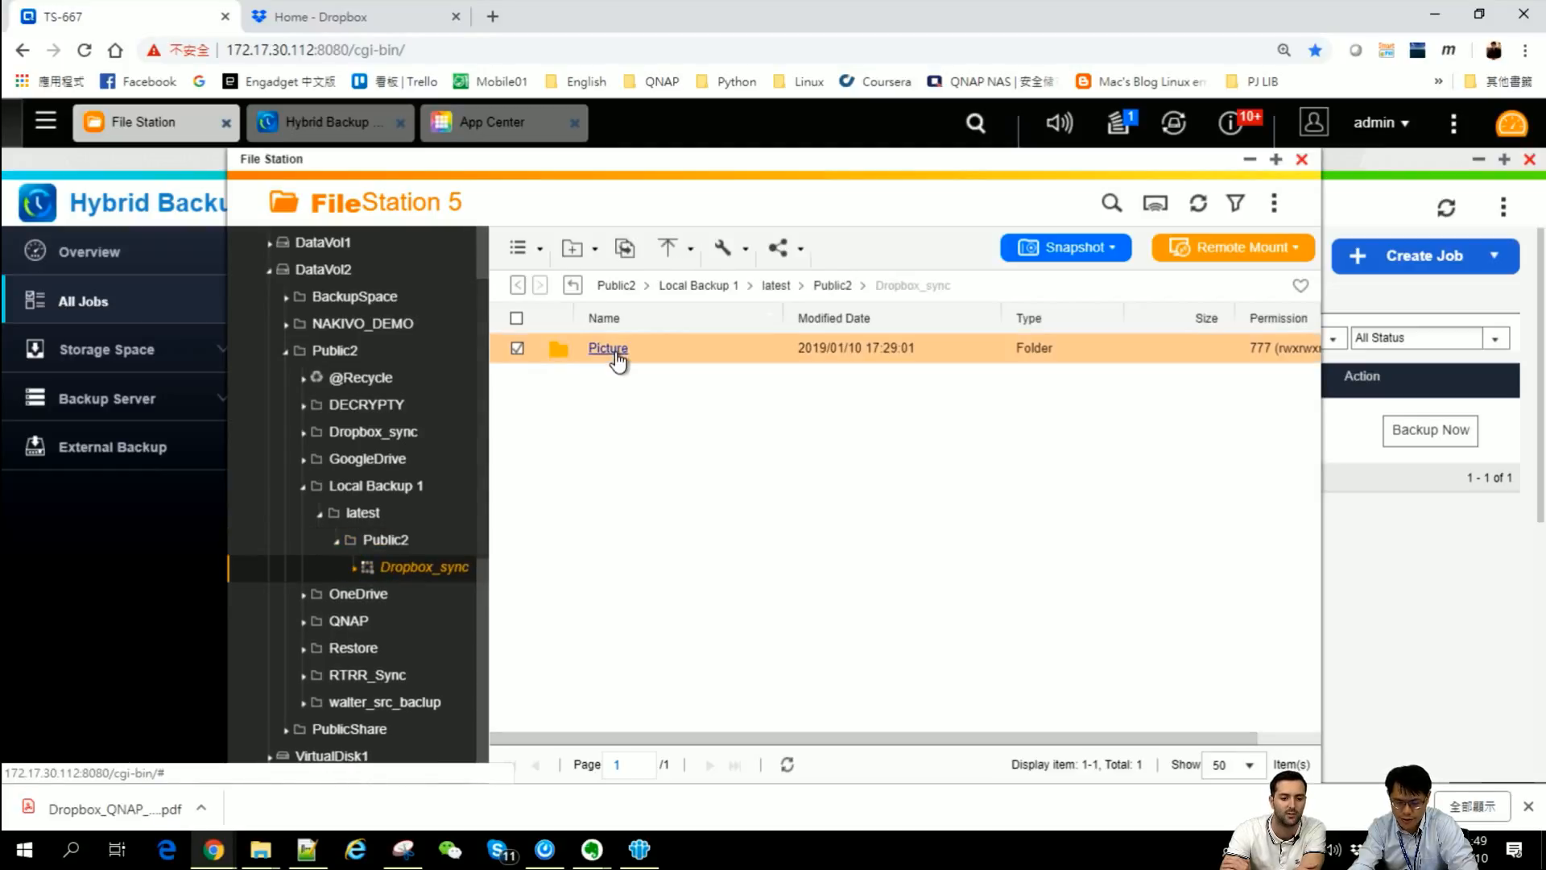
pyautogui.doubleClick(616, 356)
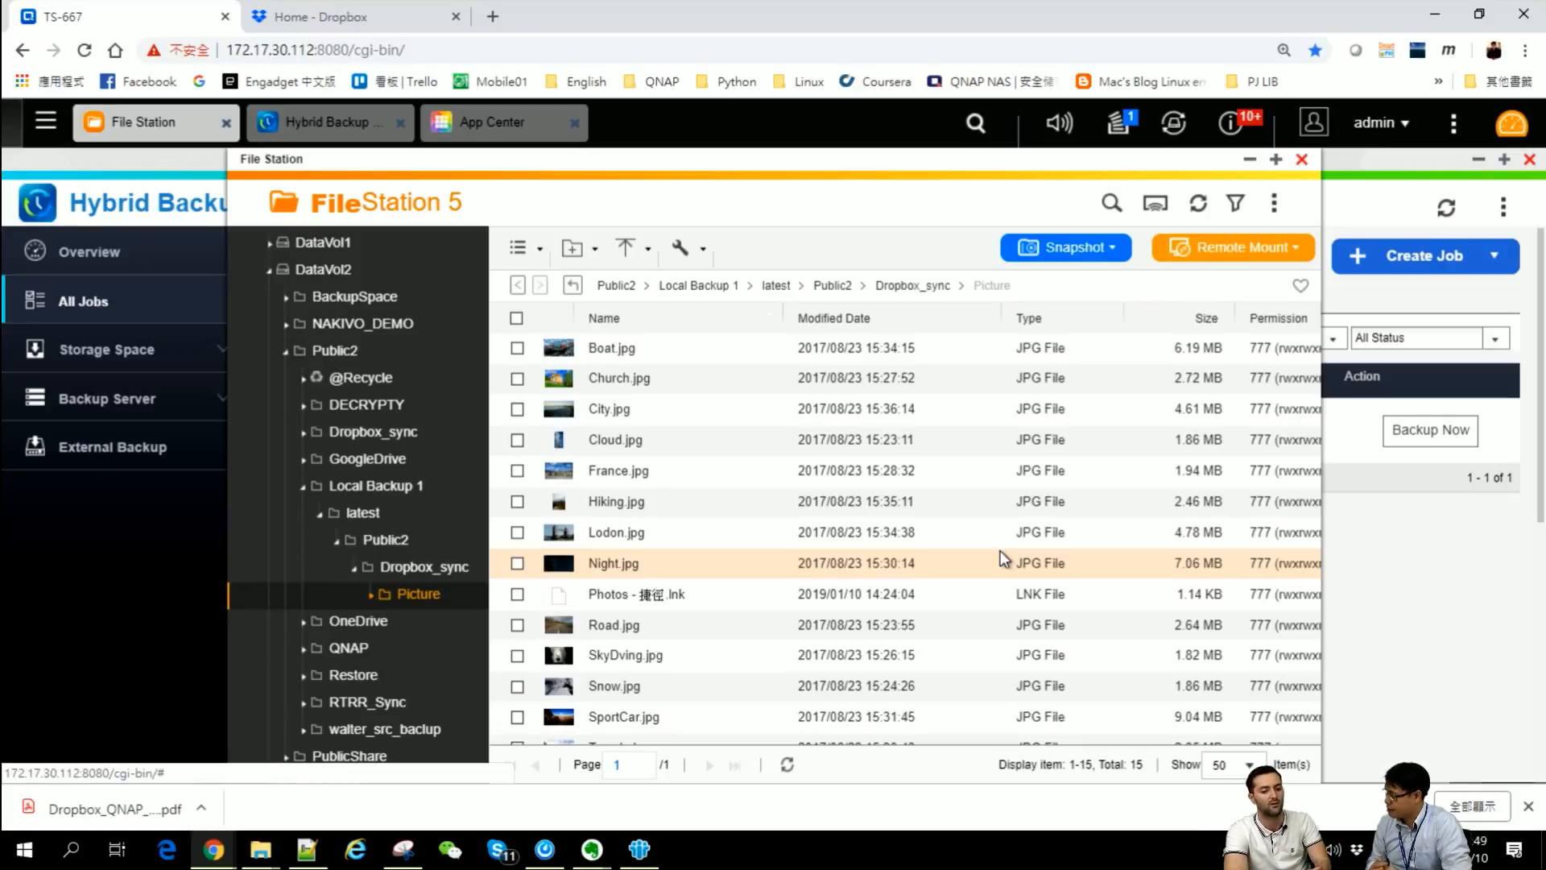
# Close File Station, Hybrid Backup Sync and App Center to return to the NAS desktop
pyautogui.click(1303, 160)
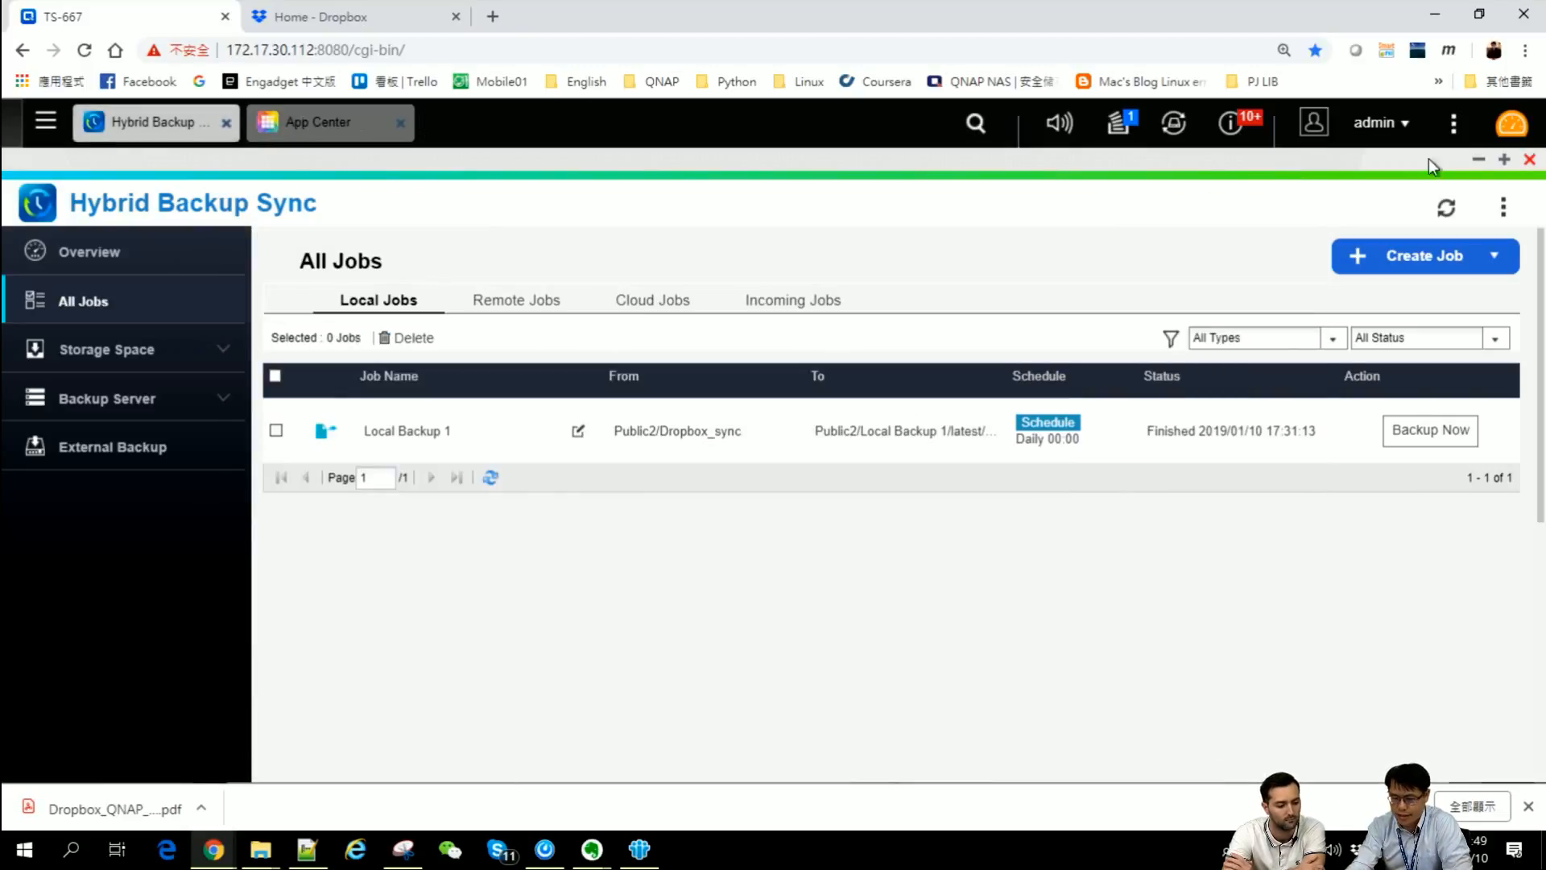
pyautogui.click(1532, 161)
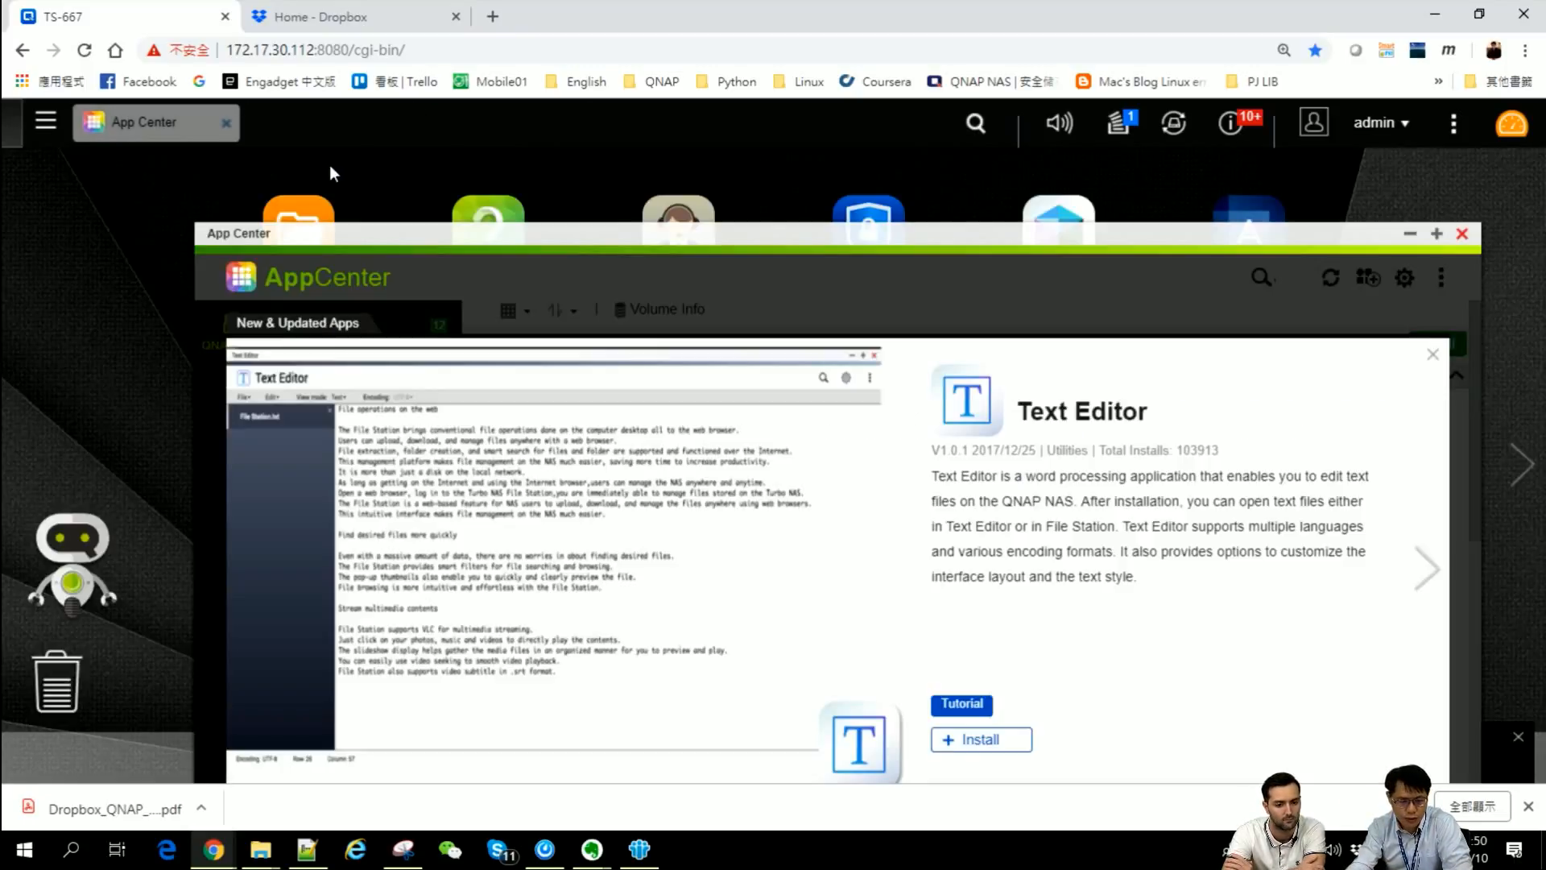
pyautogui.click(1462, 235)
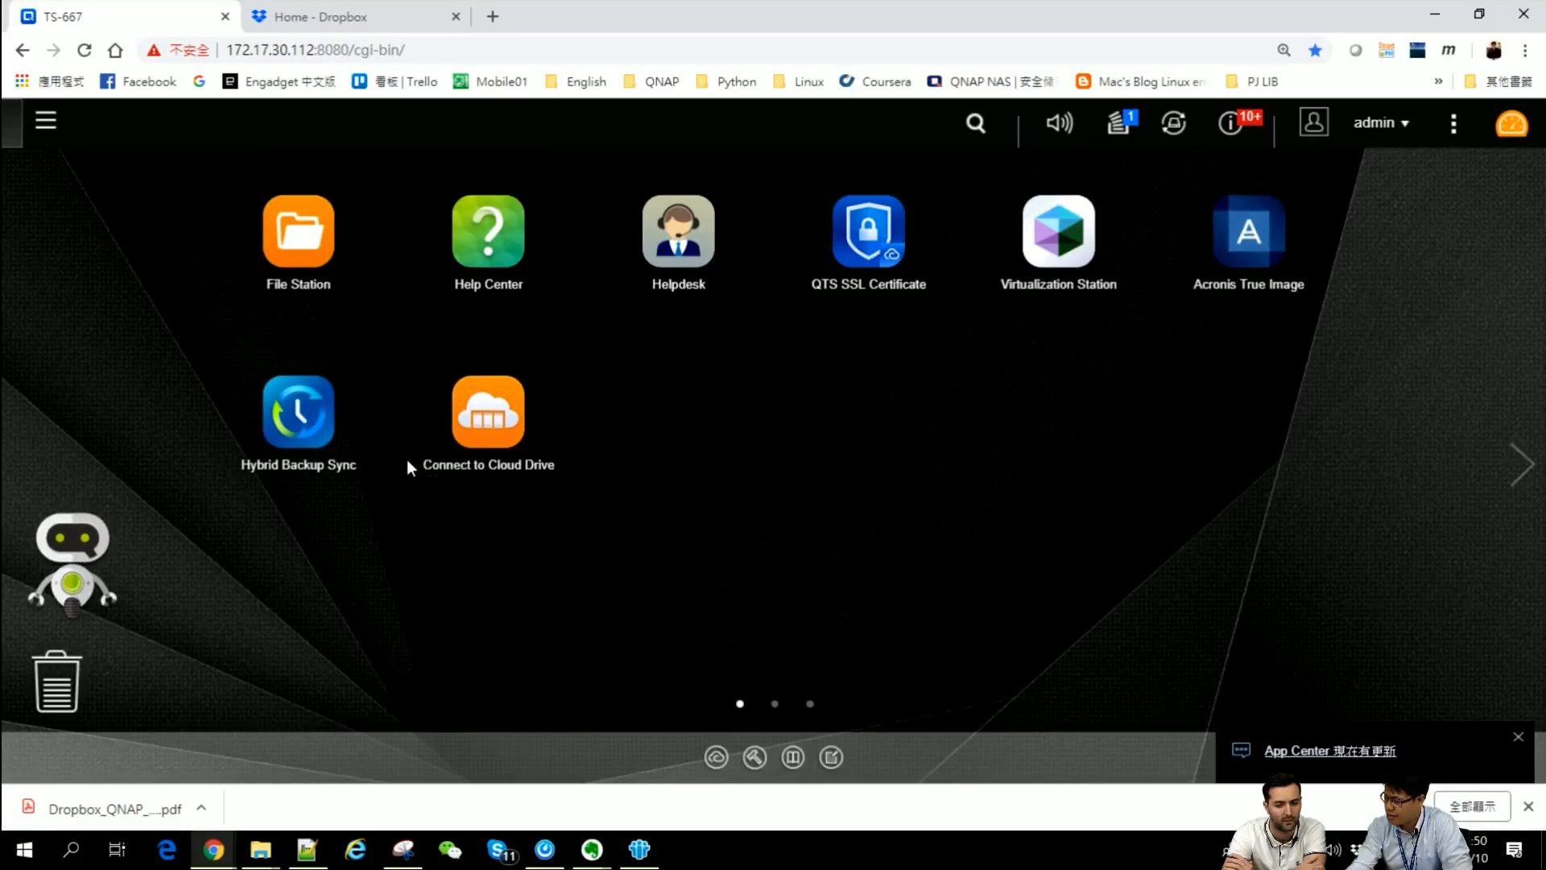
# Reopen File Station maximized, browse the folders of the first mounted Dropbox account and collapse its folder tree
pyautogui.click(317, 248)
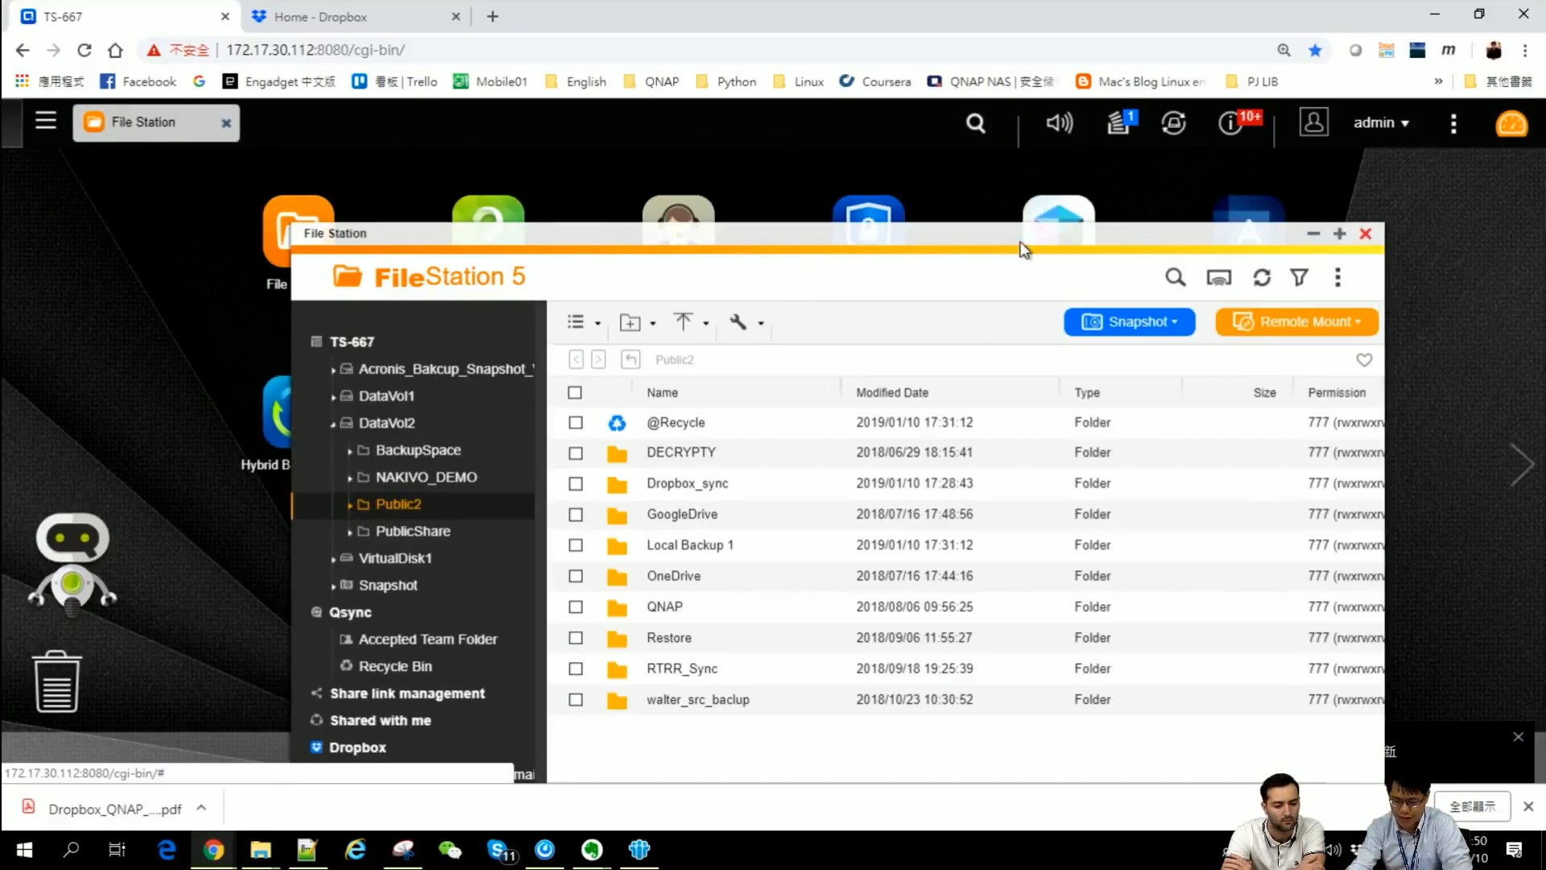
pyautogui.click(1339, 234)
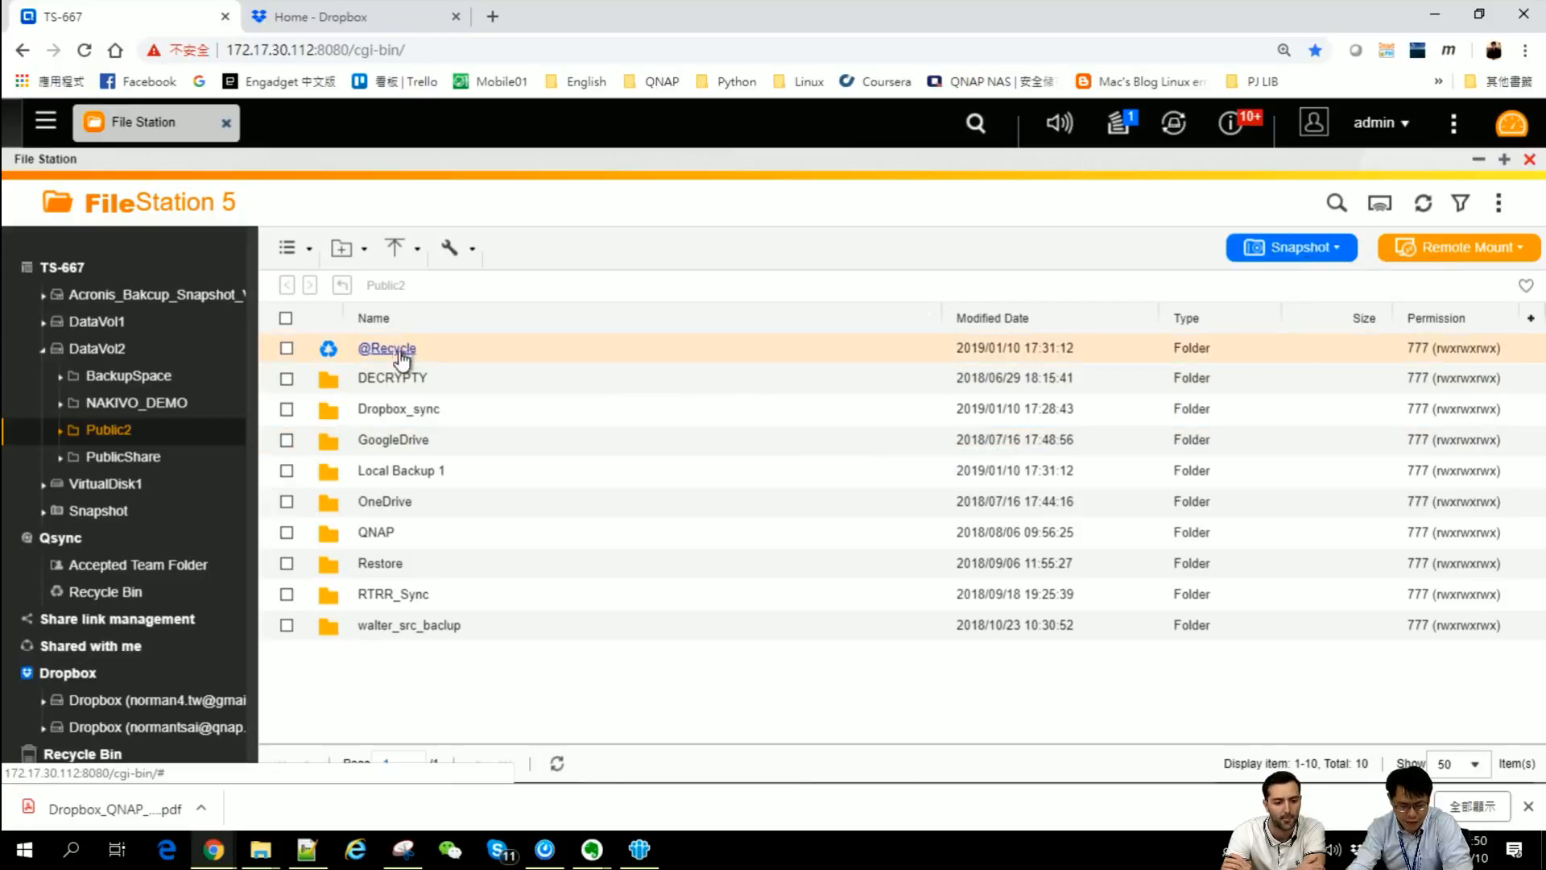
pyautogui.click(157, 707)
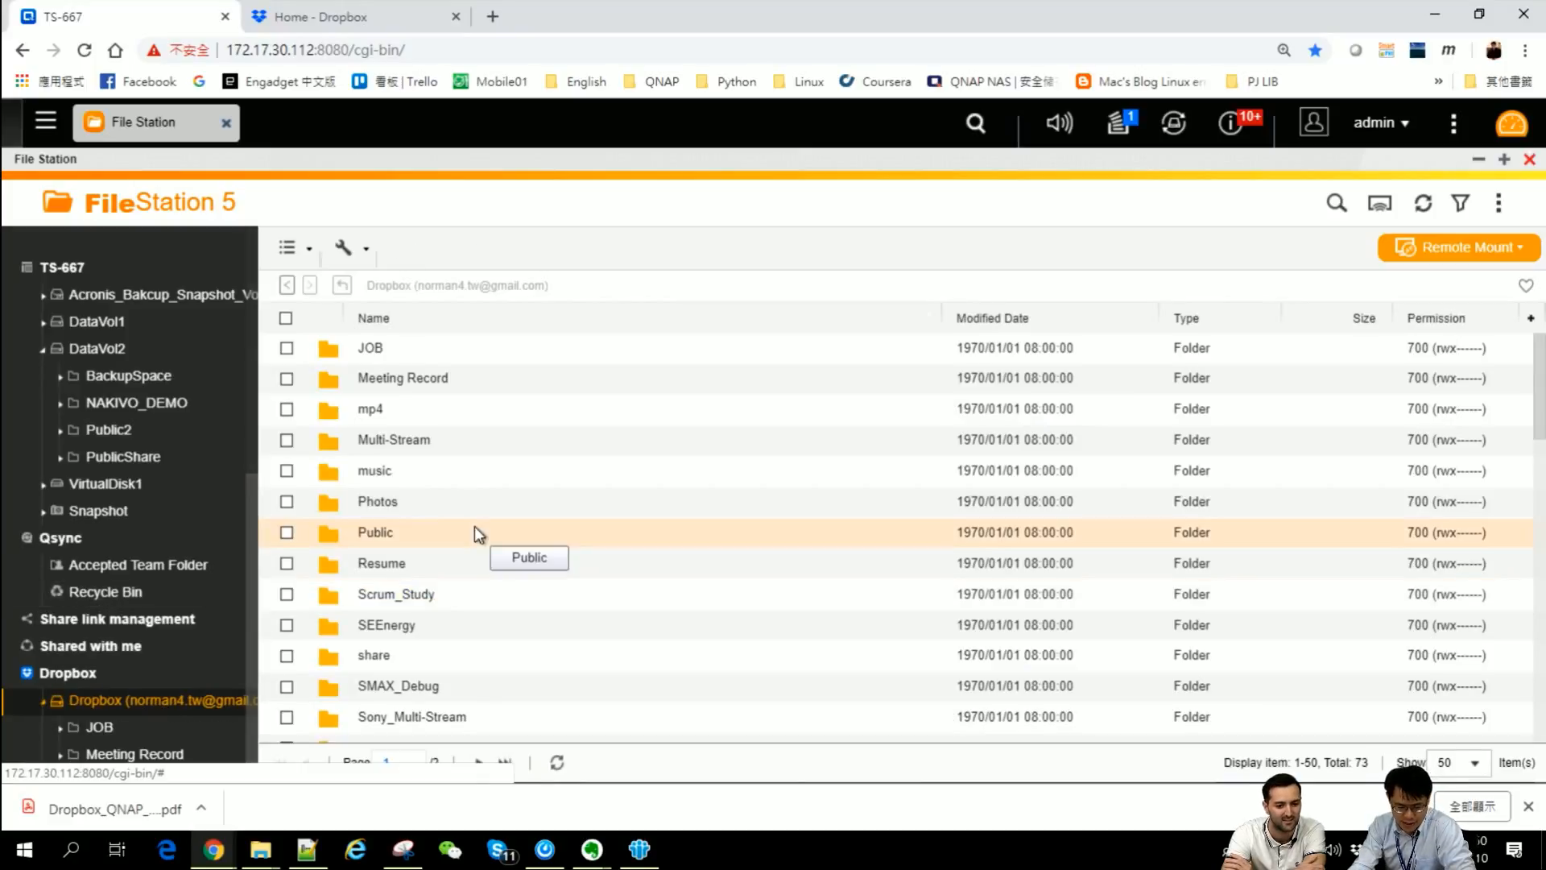
pyautogui.scroll(-1, 500, 410)
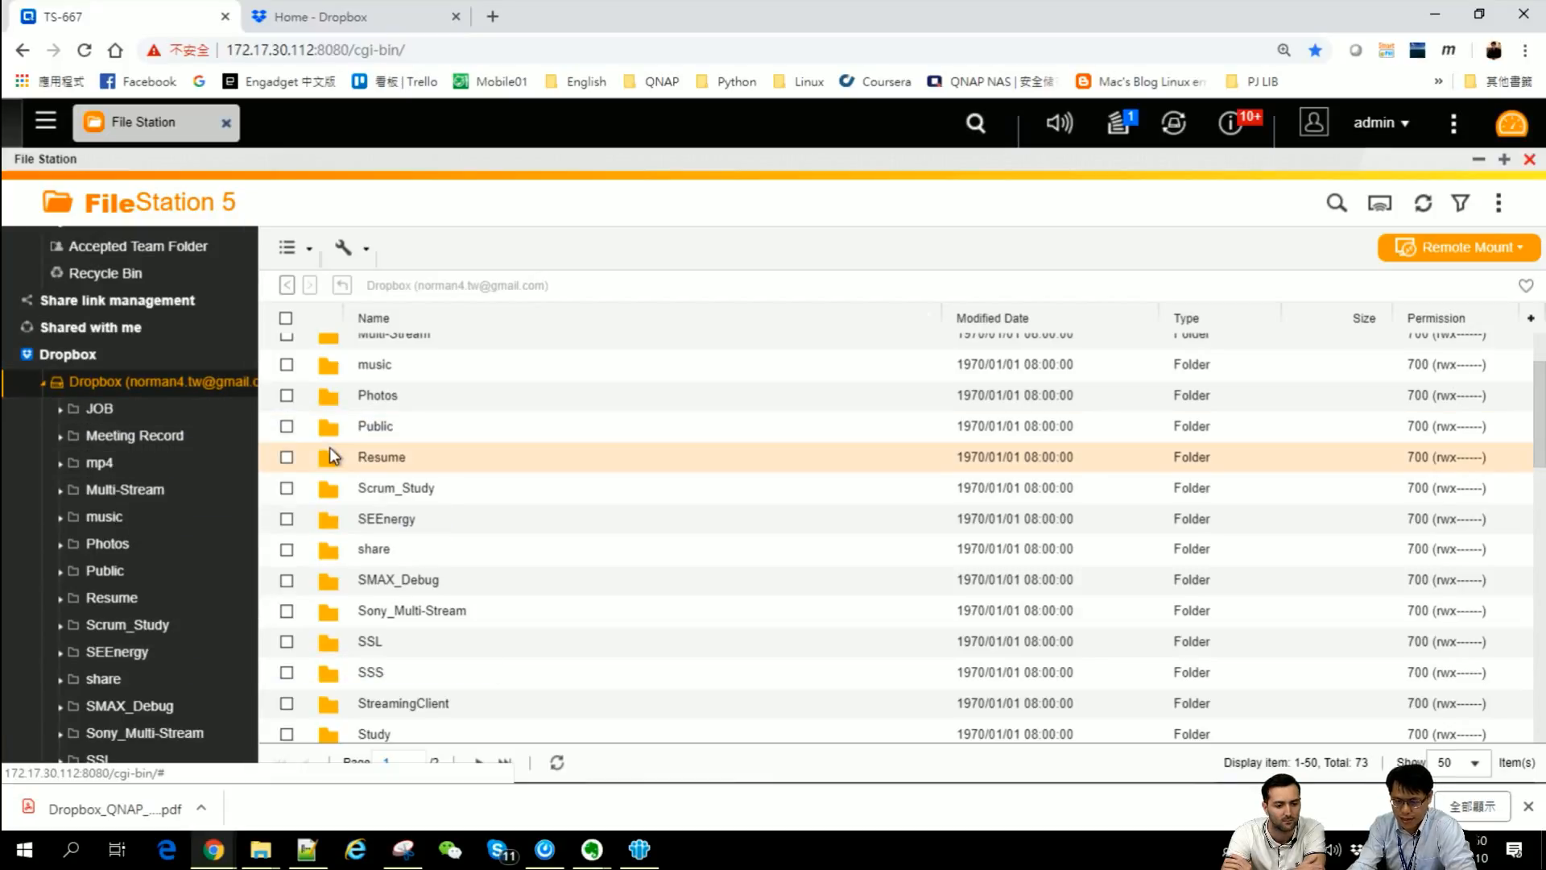
pyautogui.click(44, 384)
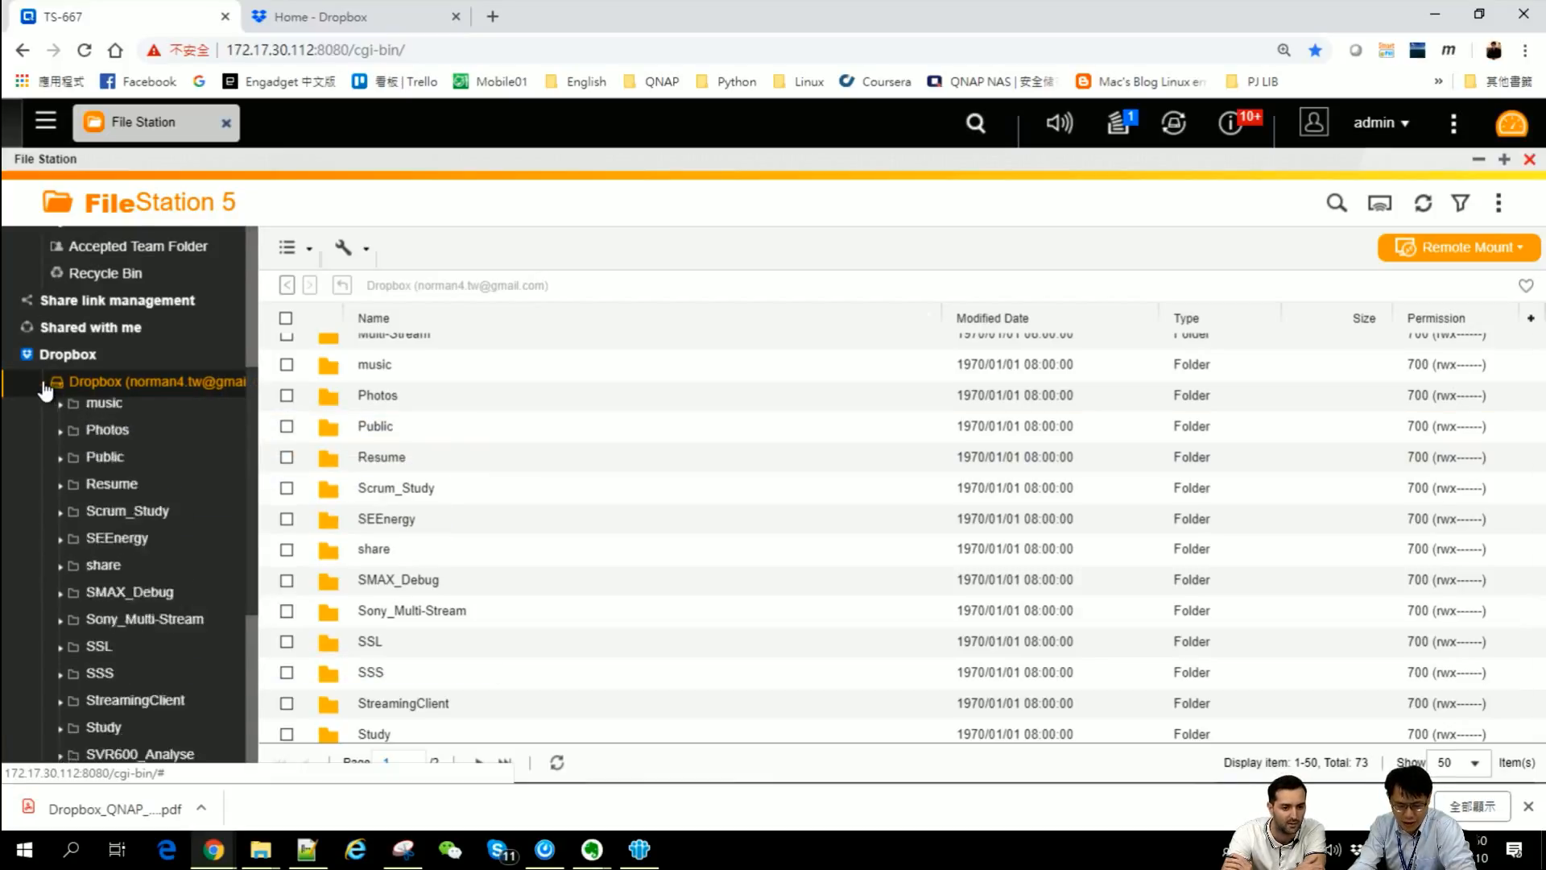
# Open the About Work folder of the second mounted Dropbox account and copy its MarketingMaterial folder
pyautogui.click(154, 730)
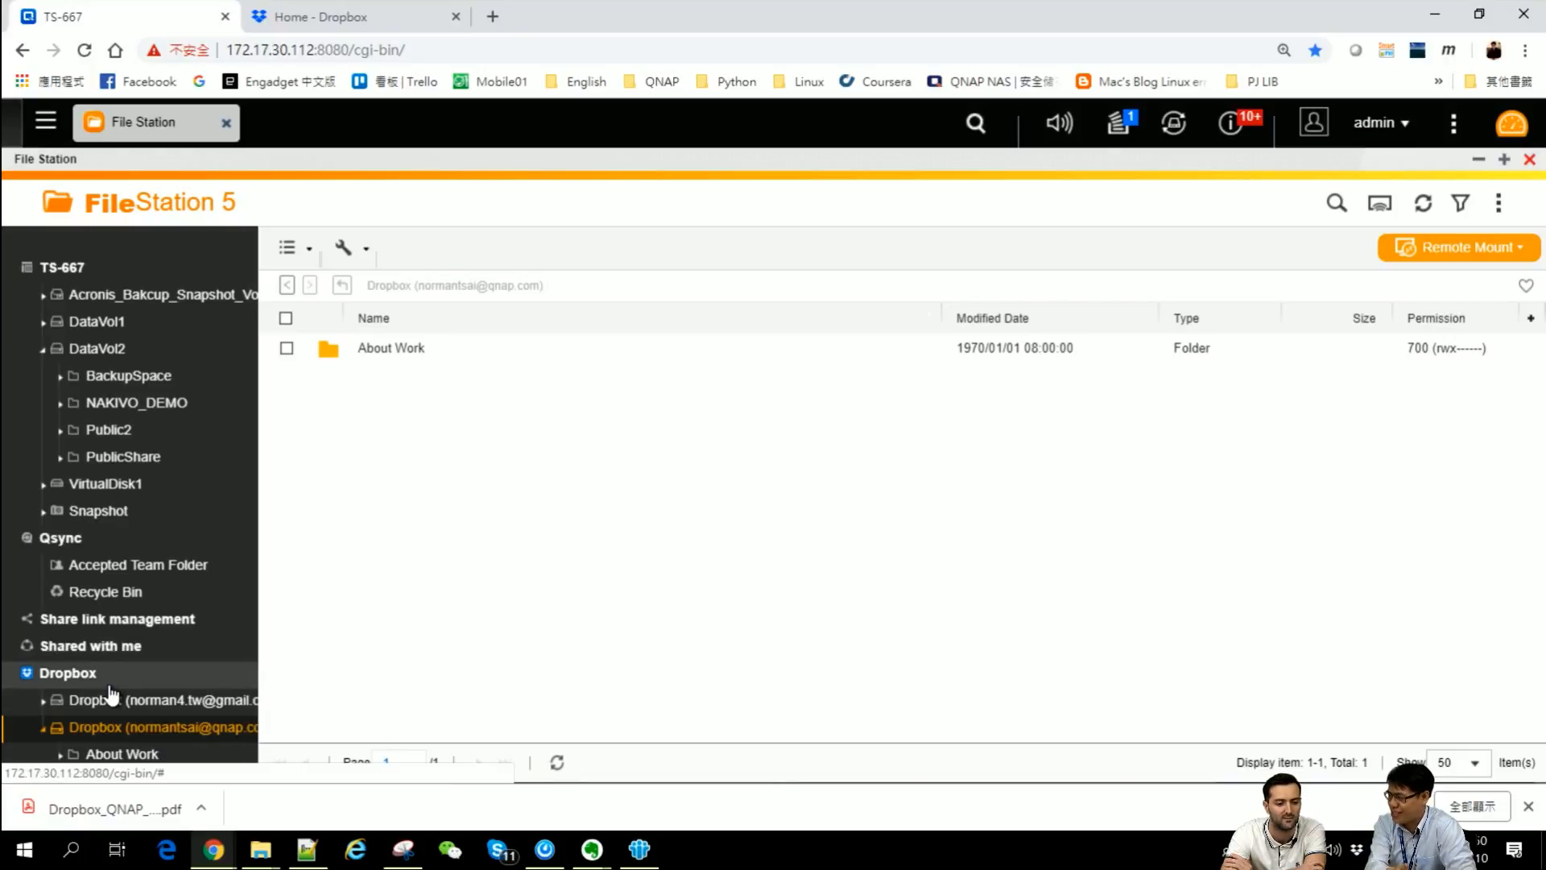
pyautogui.click(368, 354)
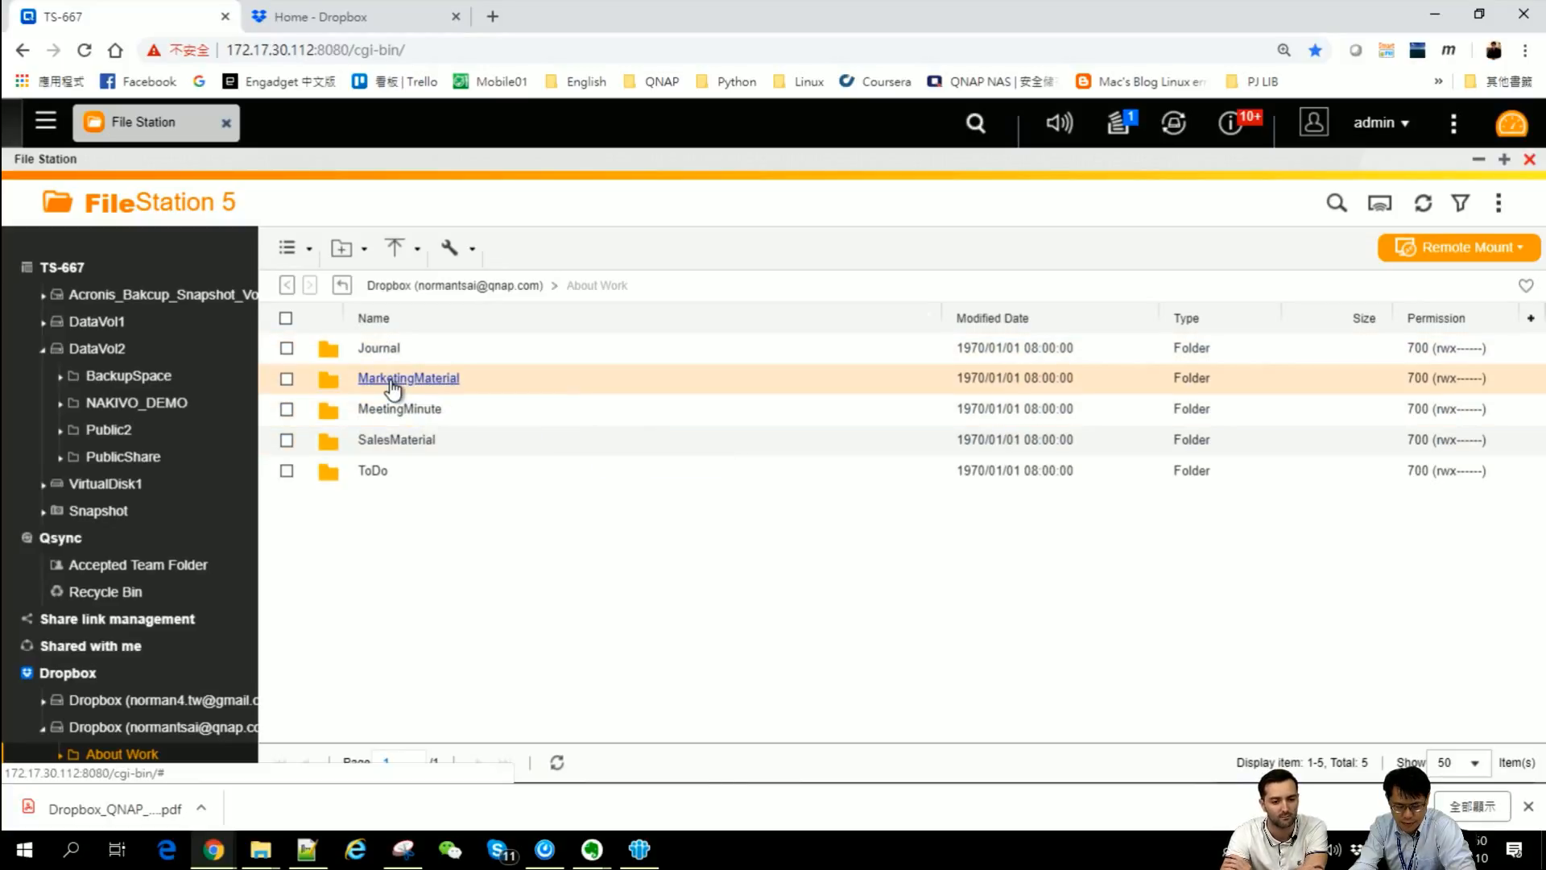
pyautogui.rightClick(391, 380)
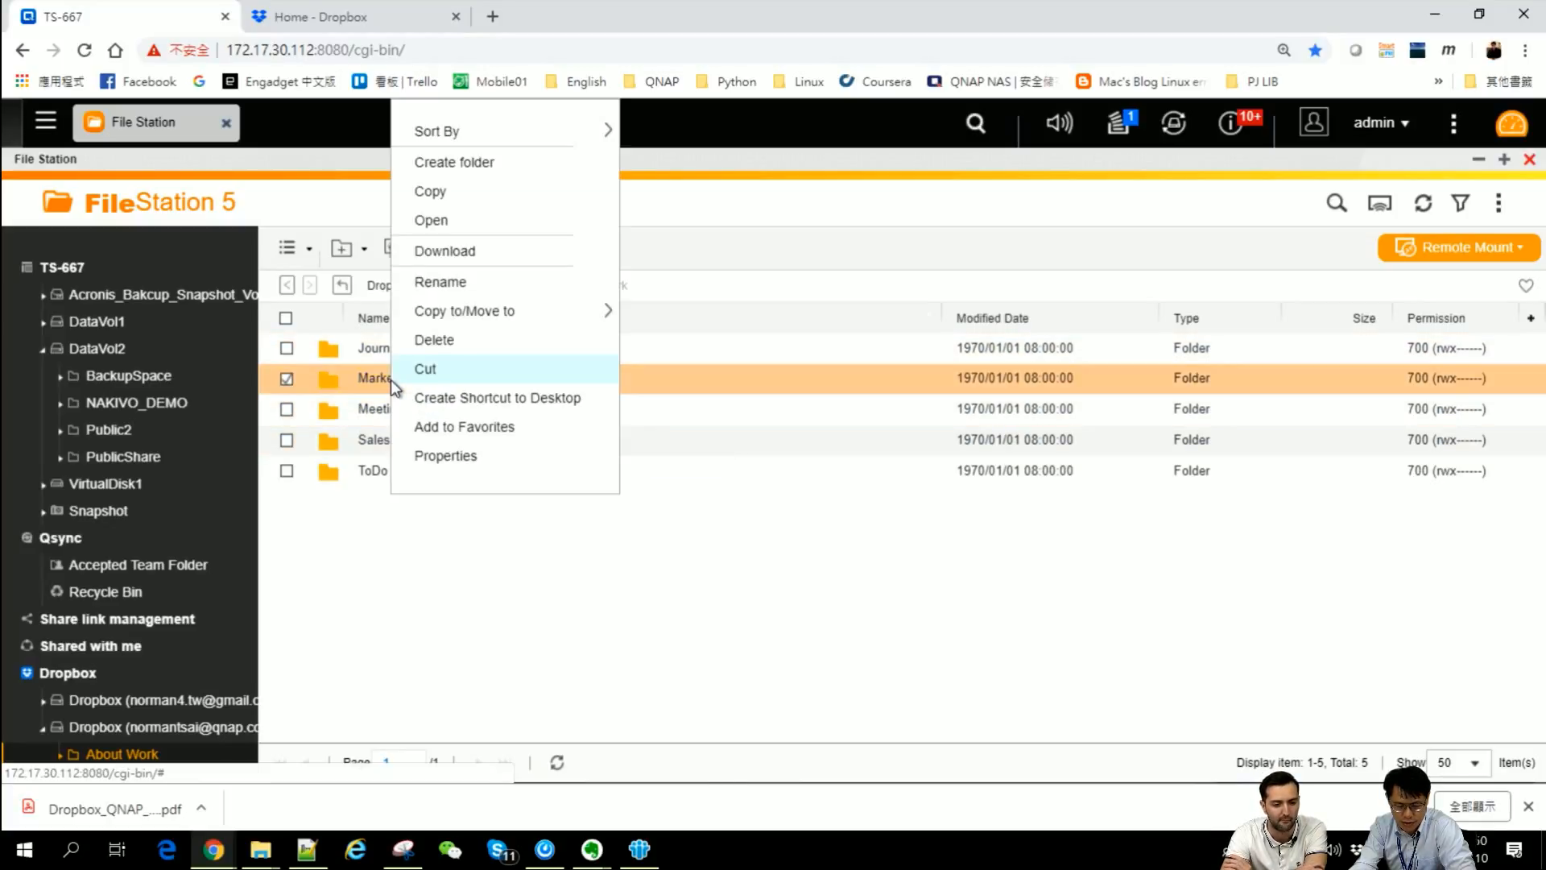
pyautogui.click(431, 194)
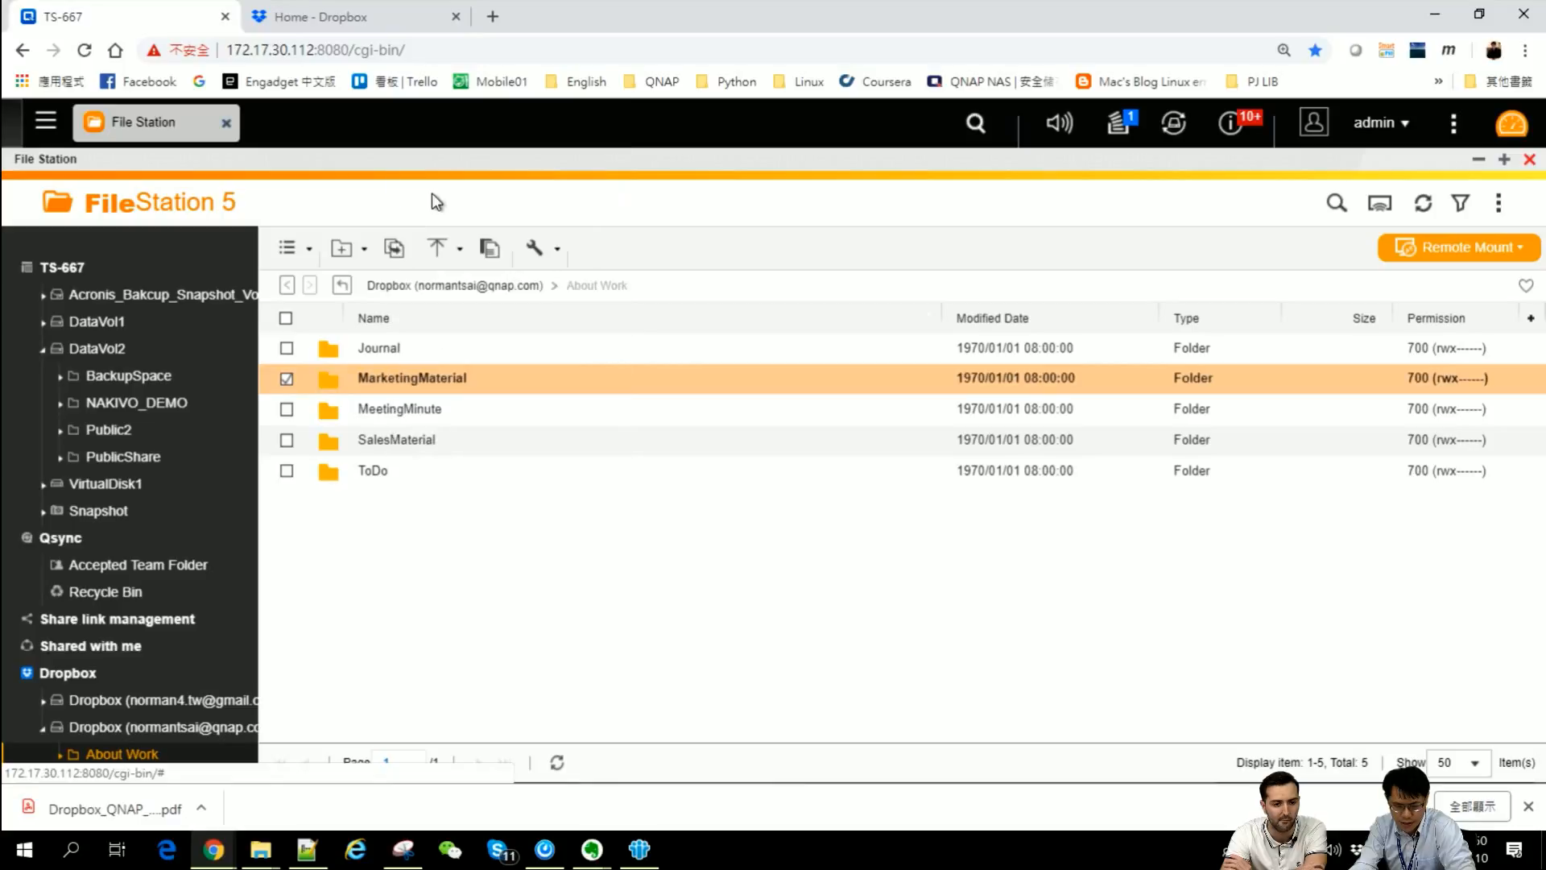
# Paste the copied folder into About Work/ToDo, overwriting duplicate files and merging the file transfer tasks
pyautogui.click(377, 474)
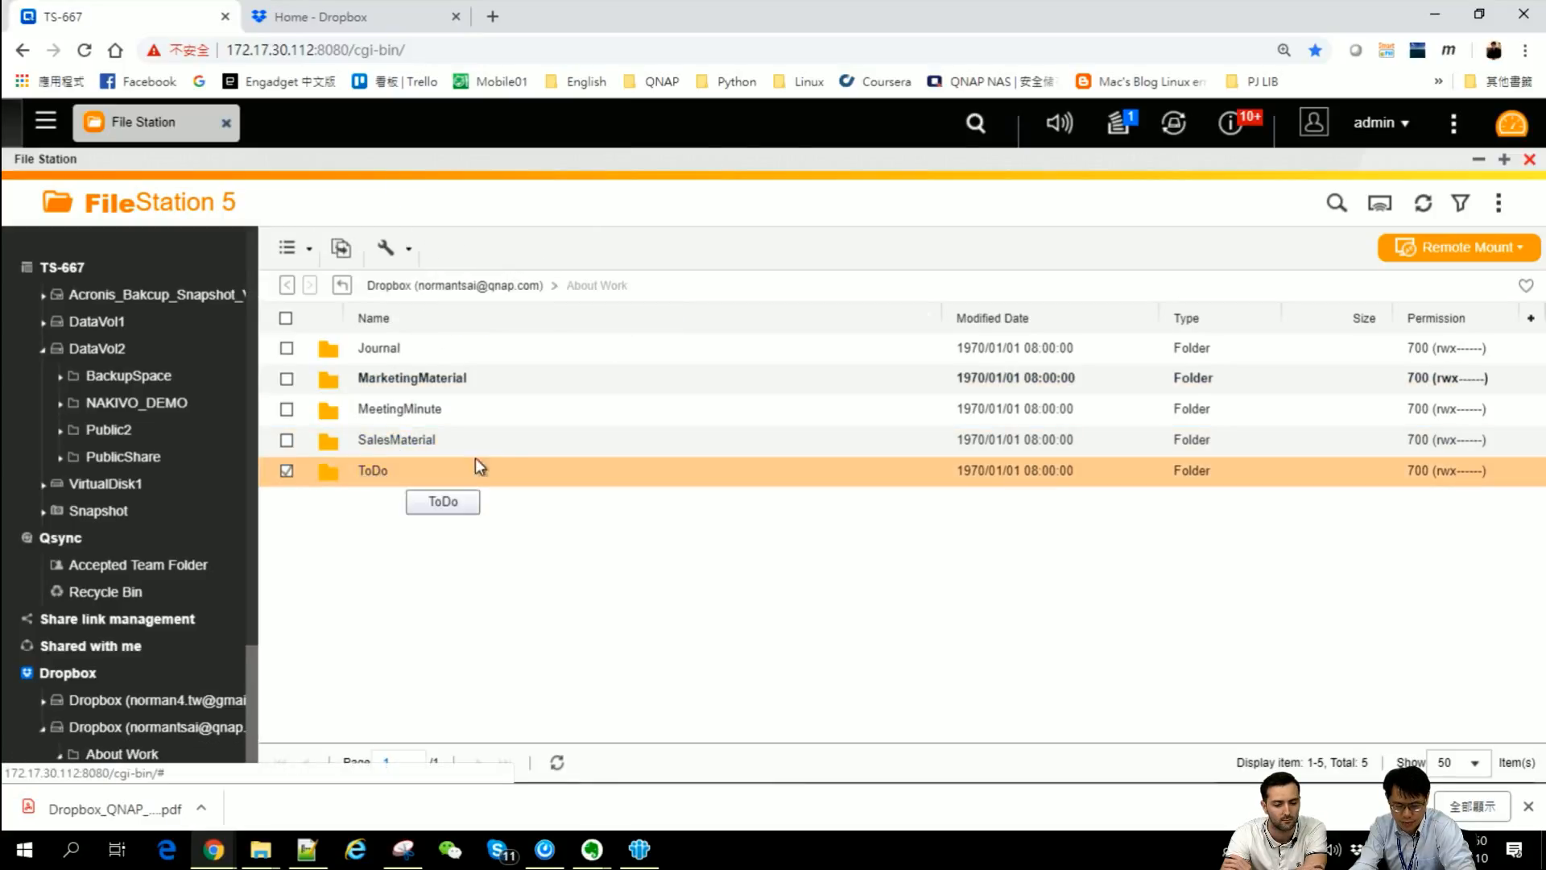
pyautogui.click(367, 475)
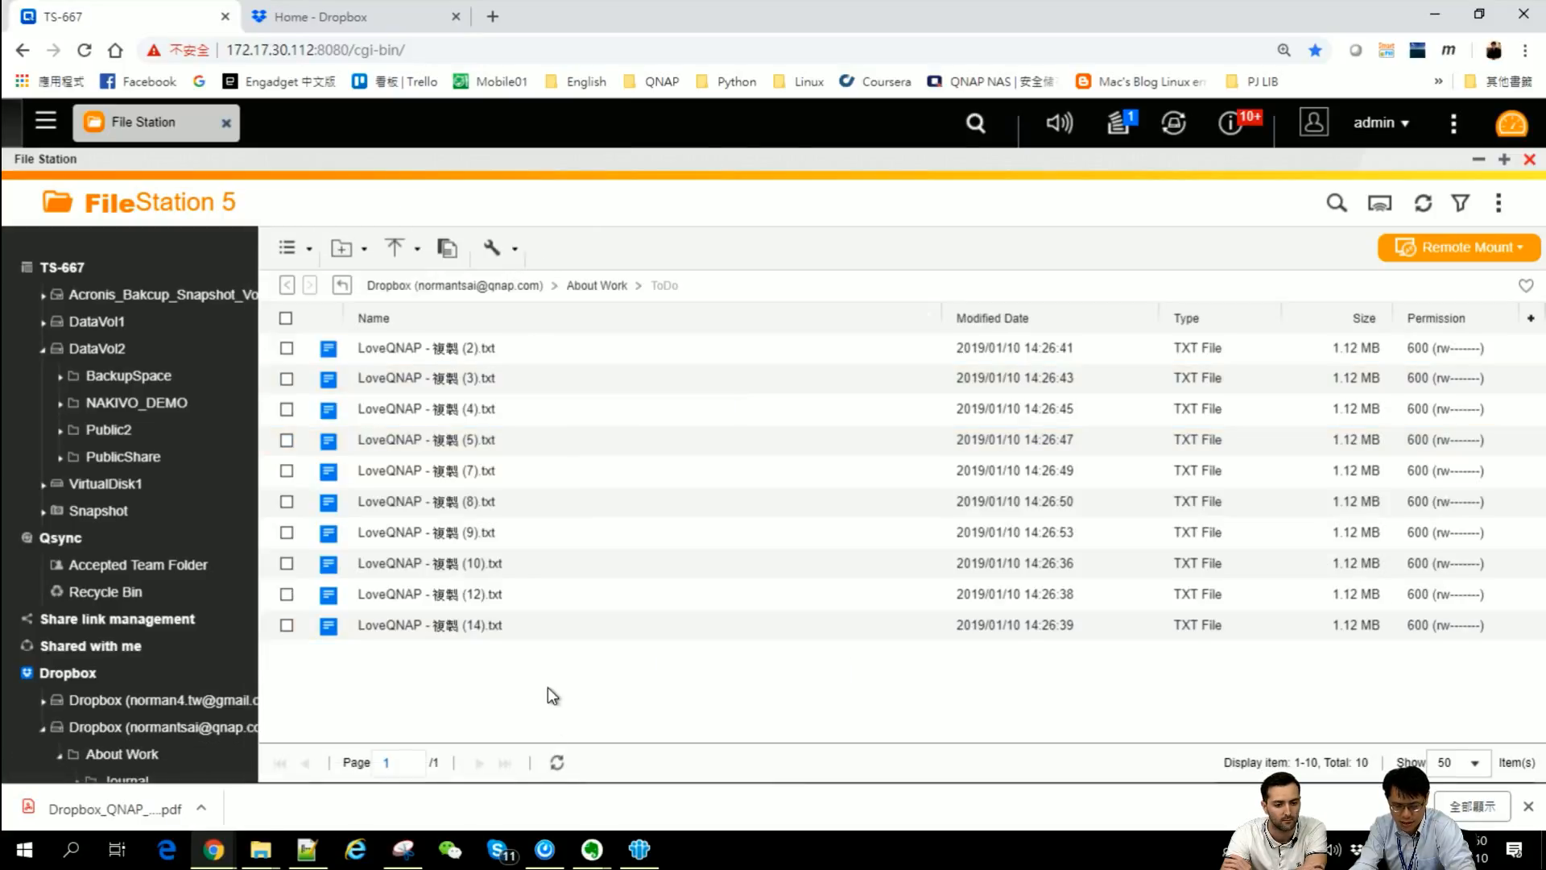
pyautogui.rightClick(548, 688)
pyautogui.click(592, 708)
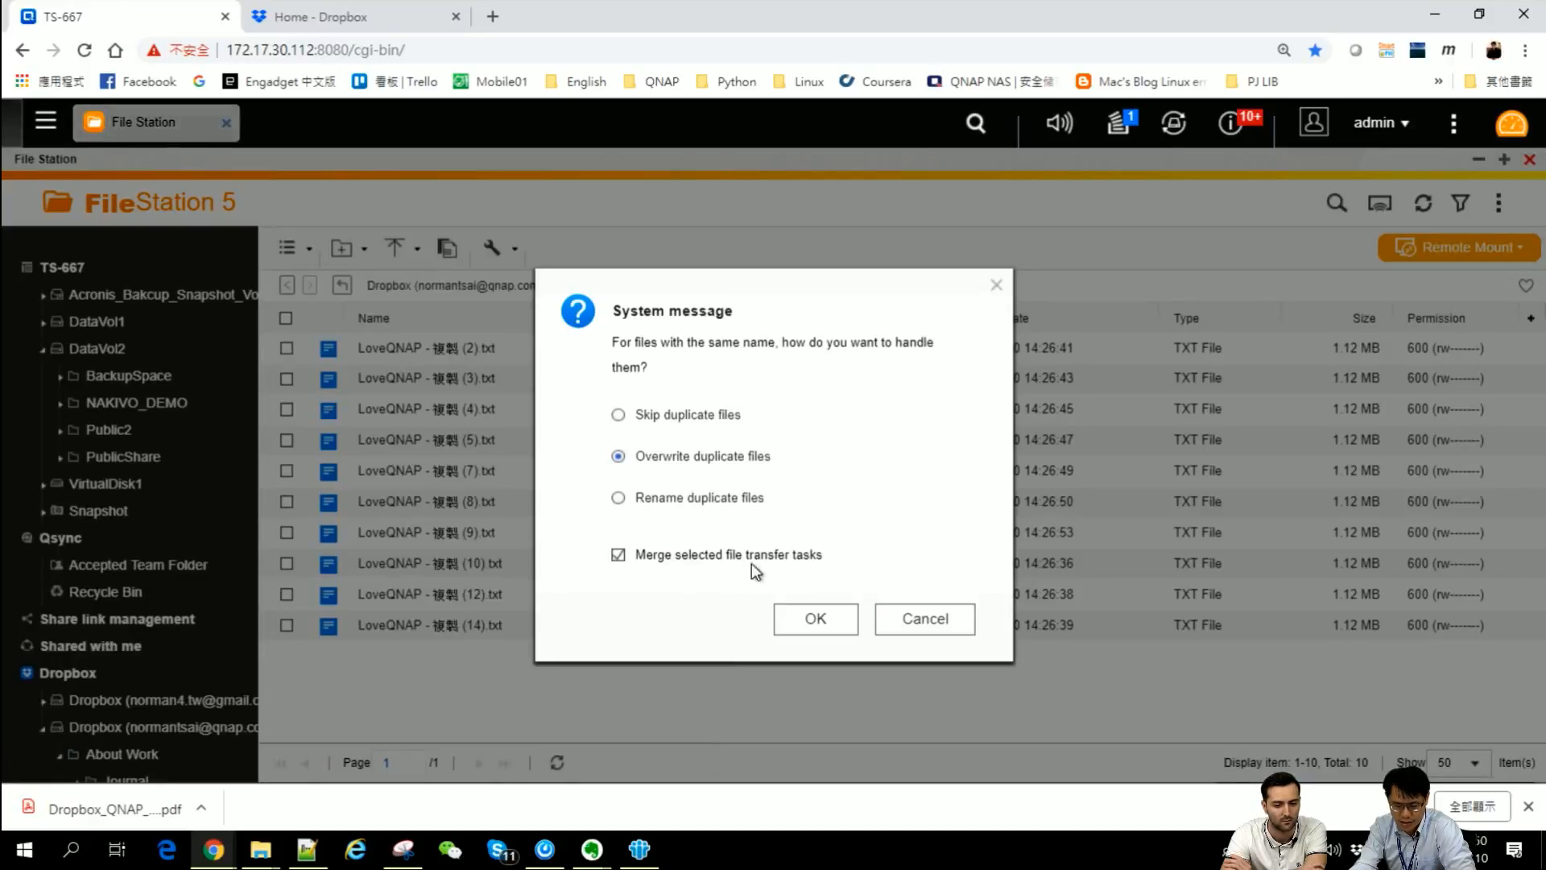
pyautogui.click(814, 620)
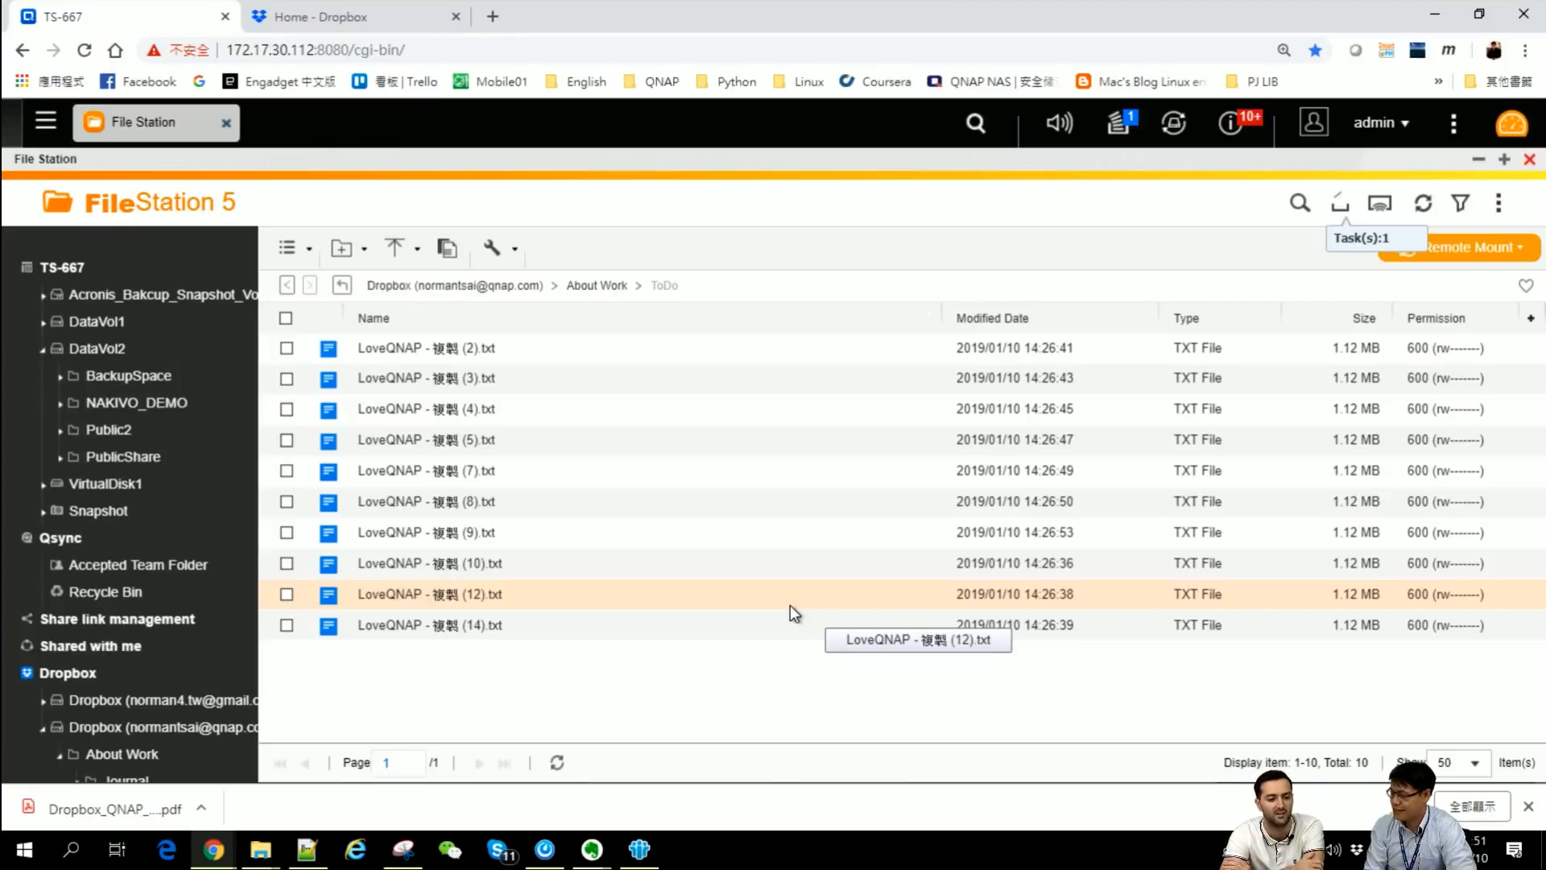
# Reload the ToDo folder from About Work and check the contents of the pasted MarketingMaterial folder
pyautogui.click(597, 286)
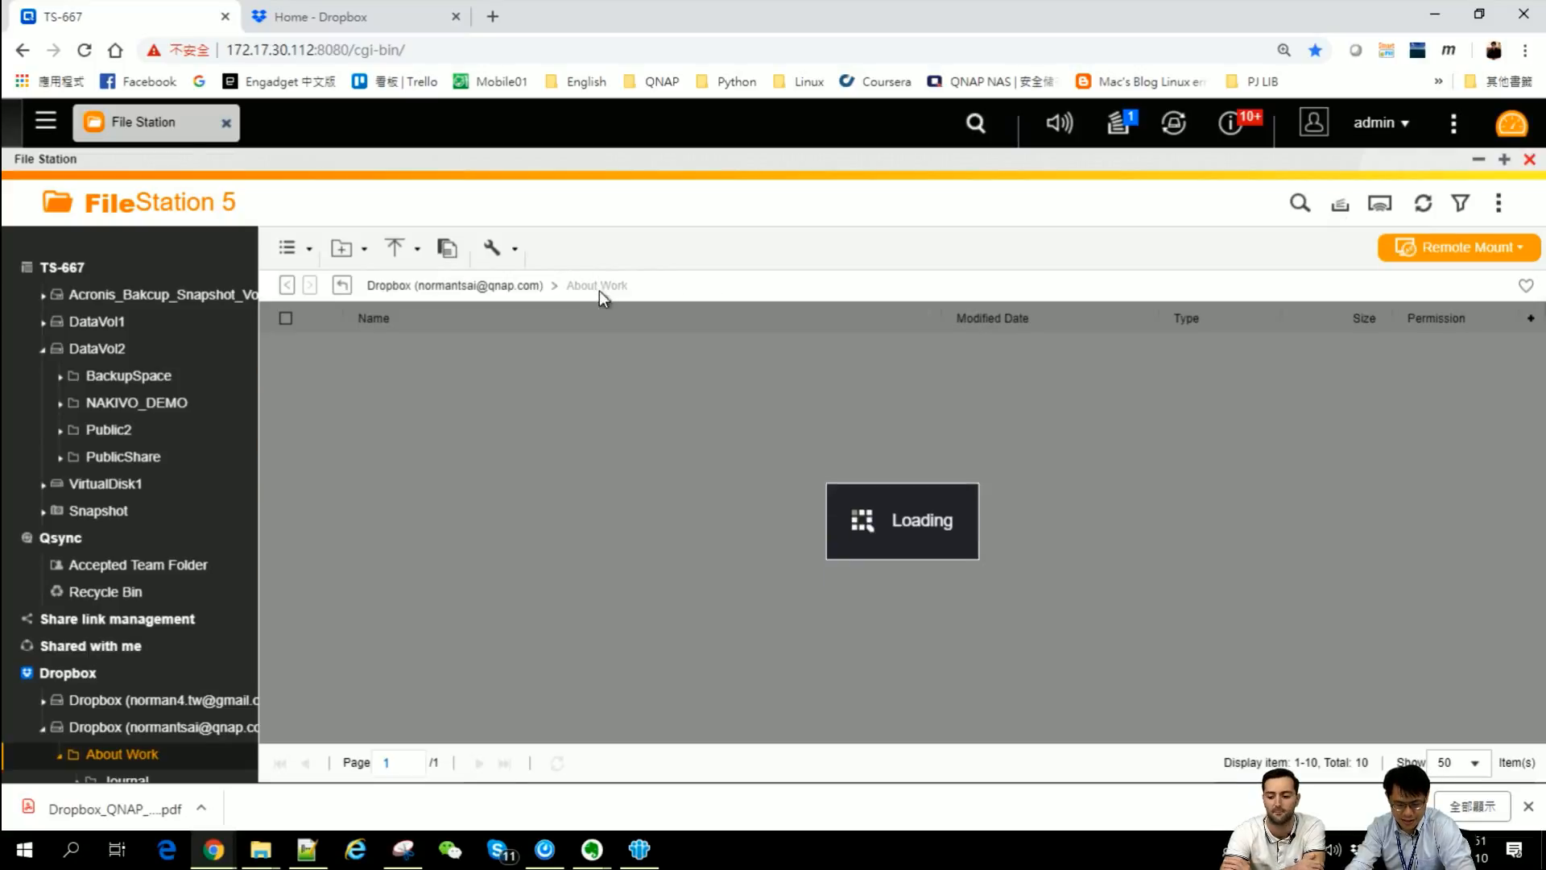
pyautogui.doubleClick(374, 472)
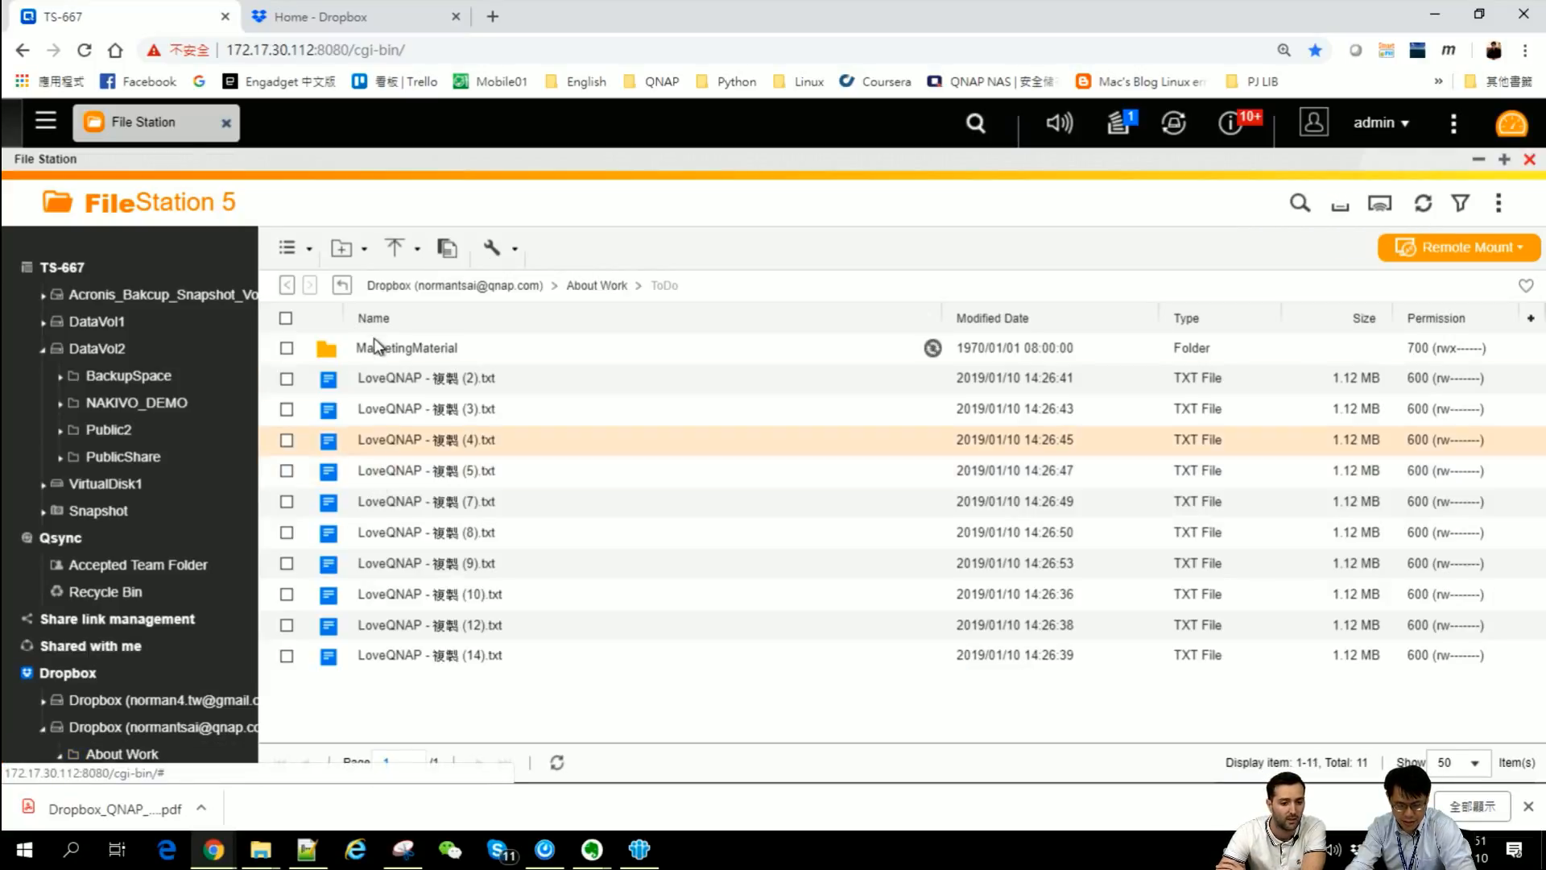
pyautogui.click(398, 351)
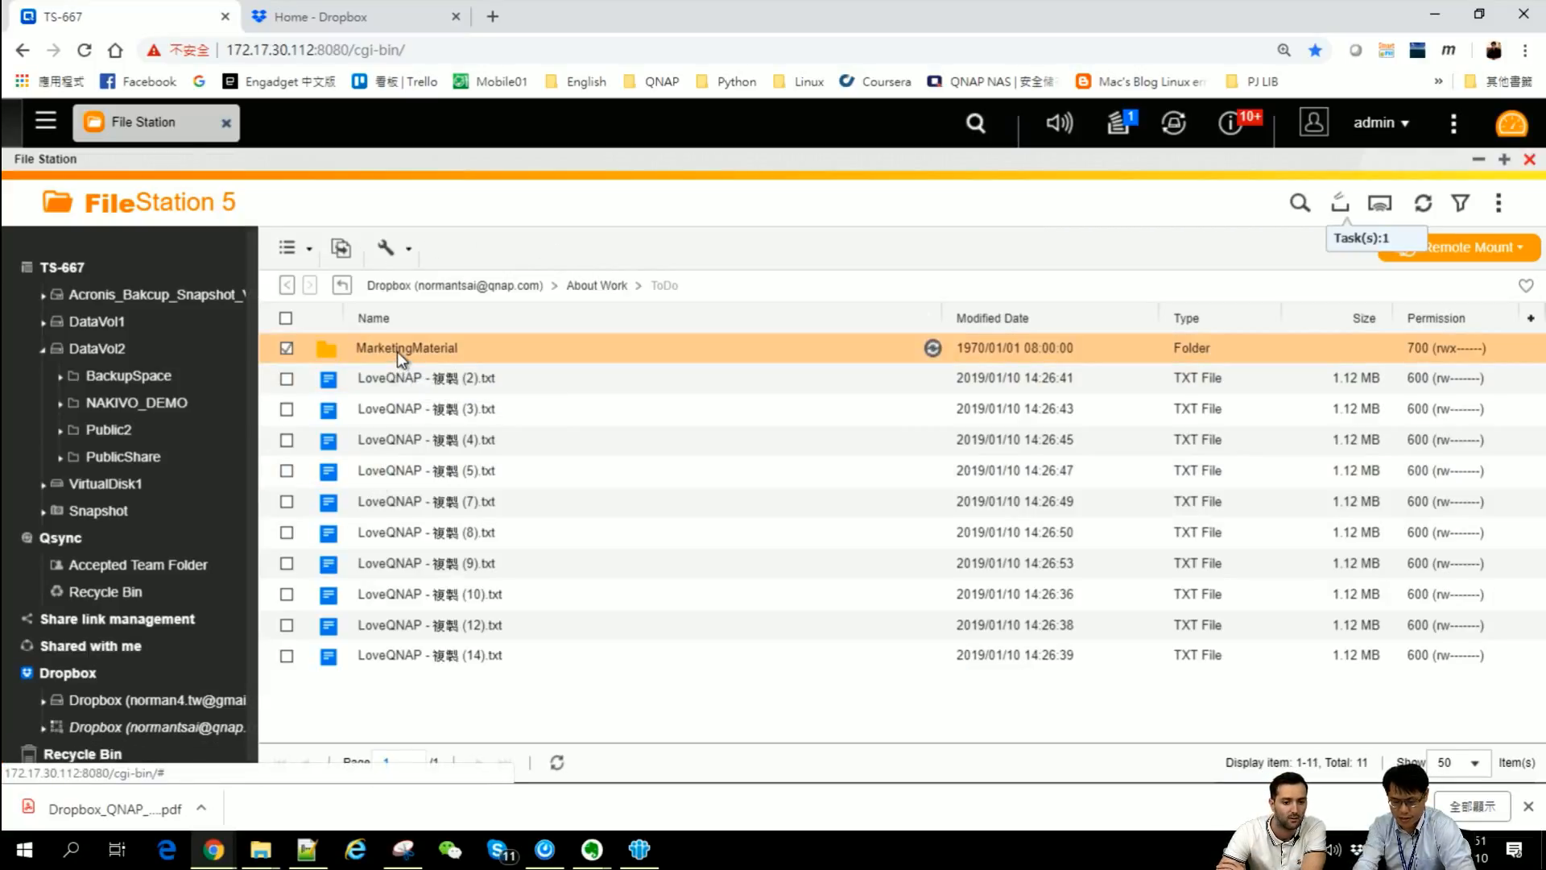
pyautogui.moveTo(1273, 379); pyautogui.dragTo(904, 333)
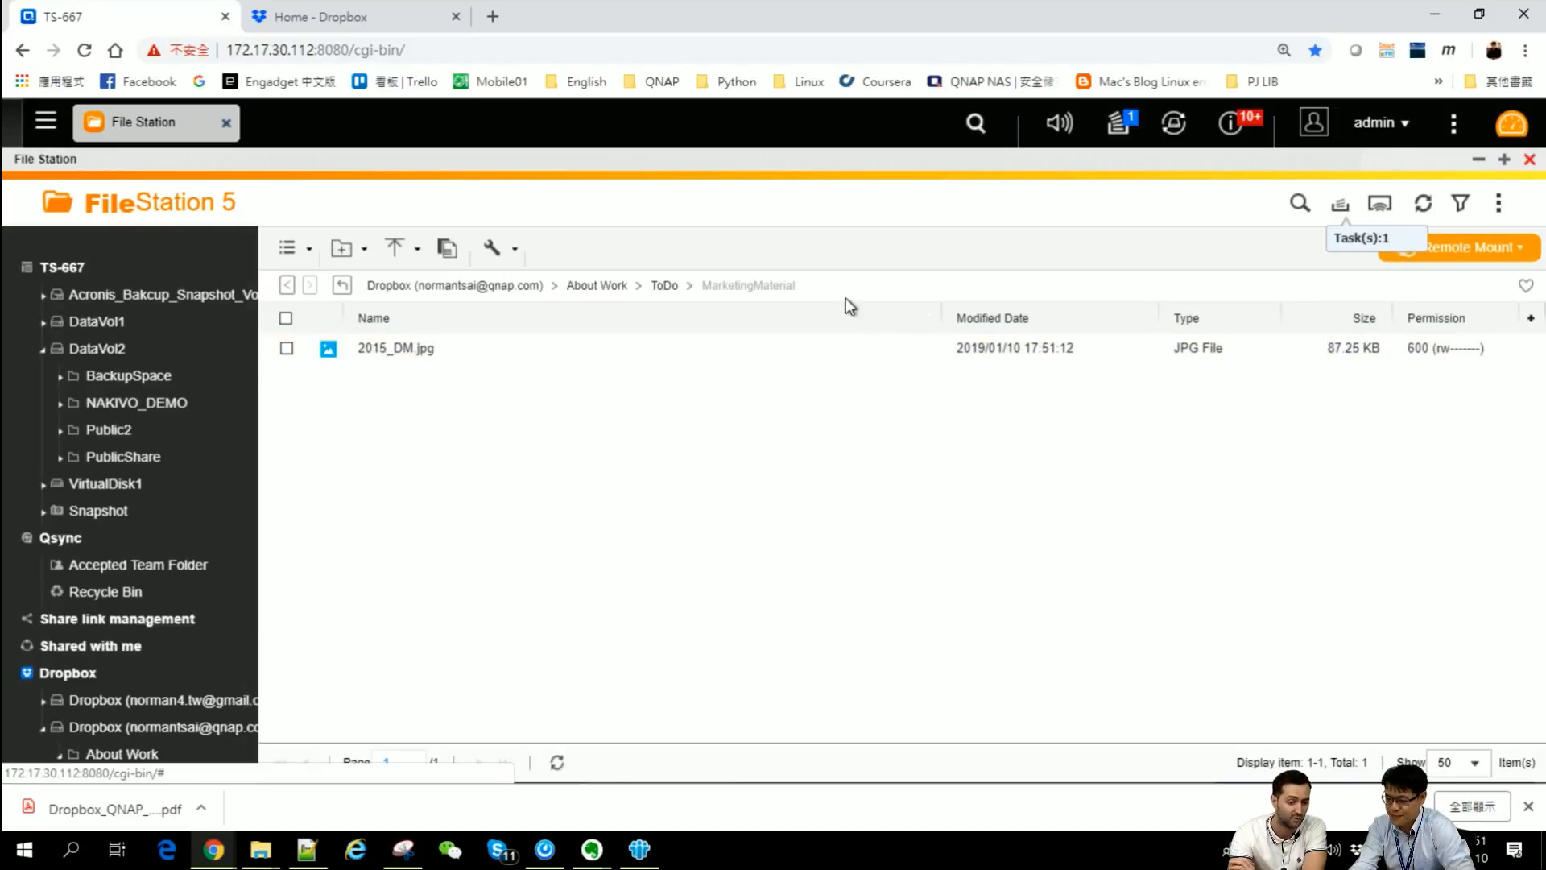
# Return through ToDo and About Work to the root of the second Dropbox account
pyautogui.click(663, 286)
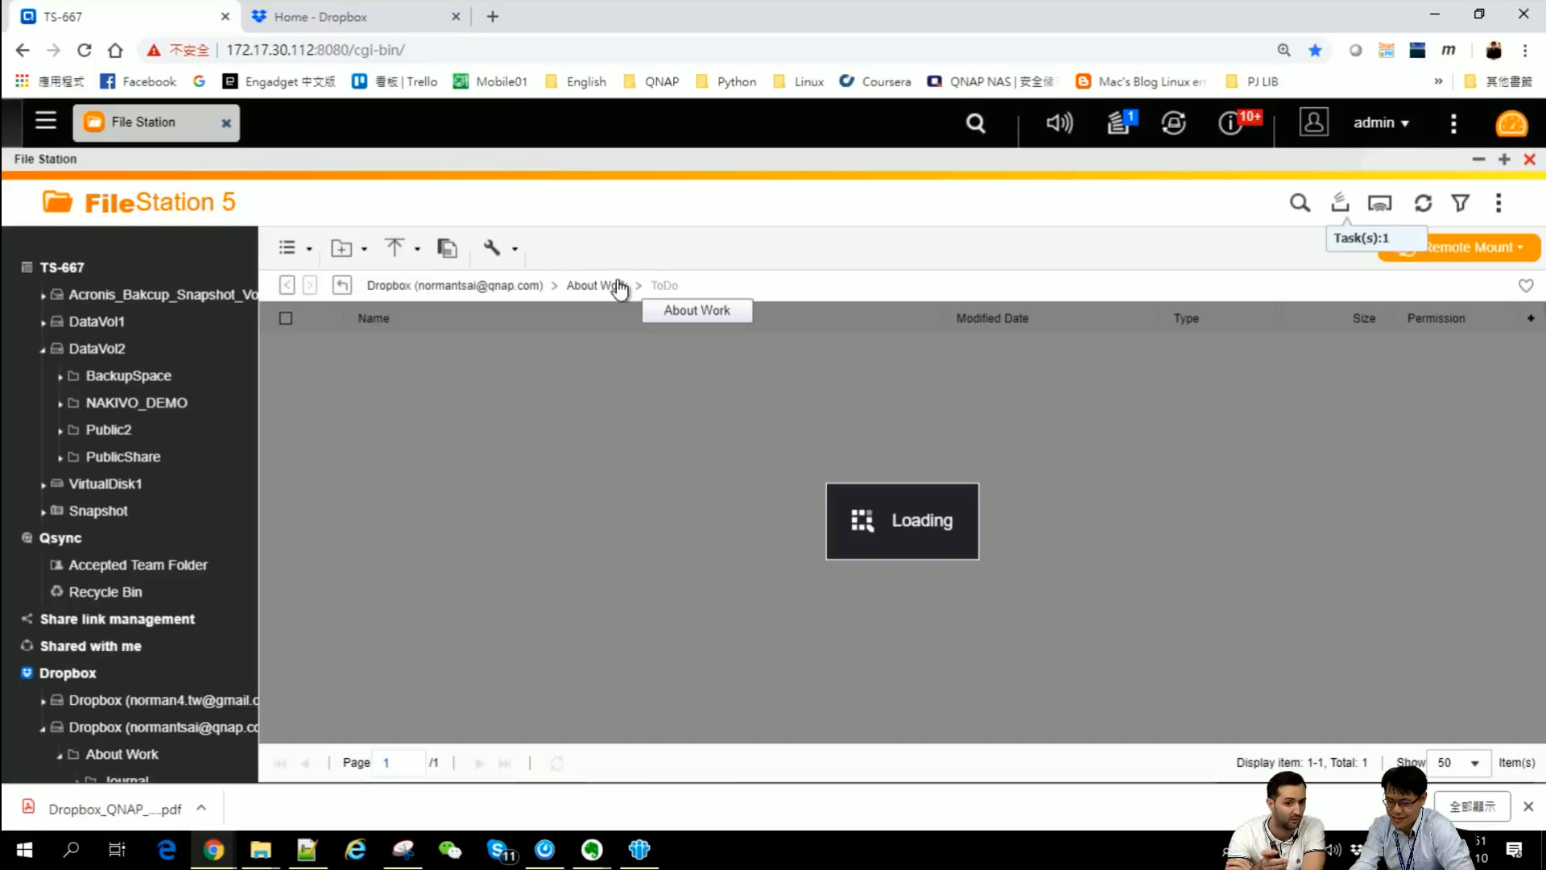
pyautogui.click(600, 286)
pyautogui.click(527, 285)
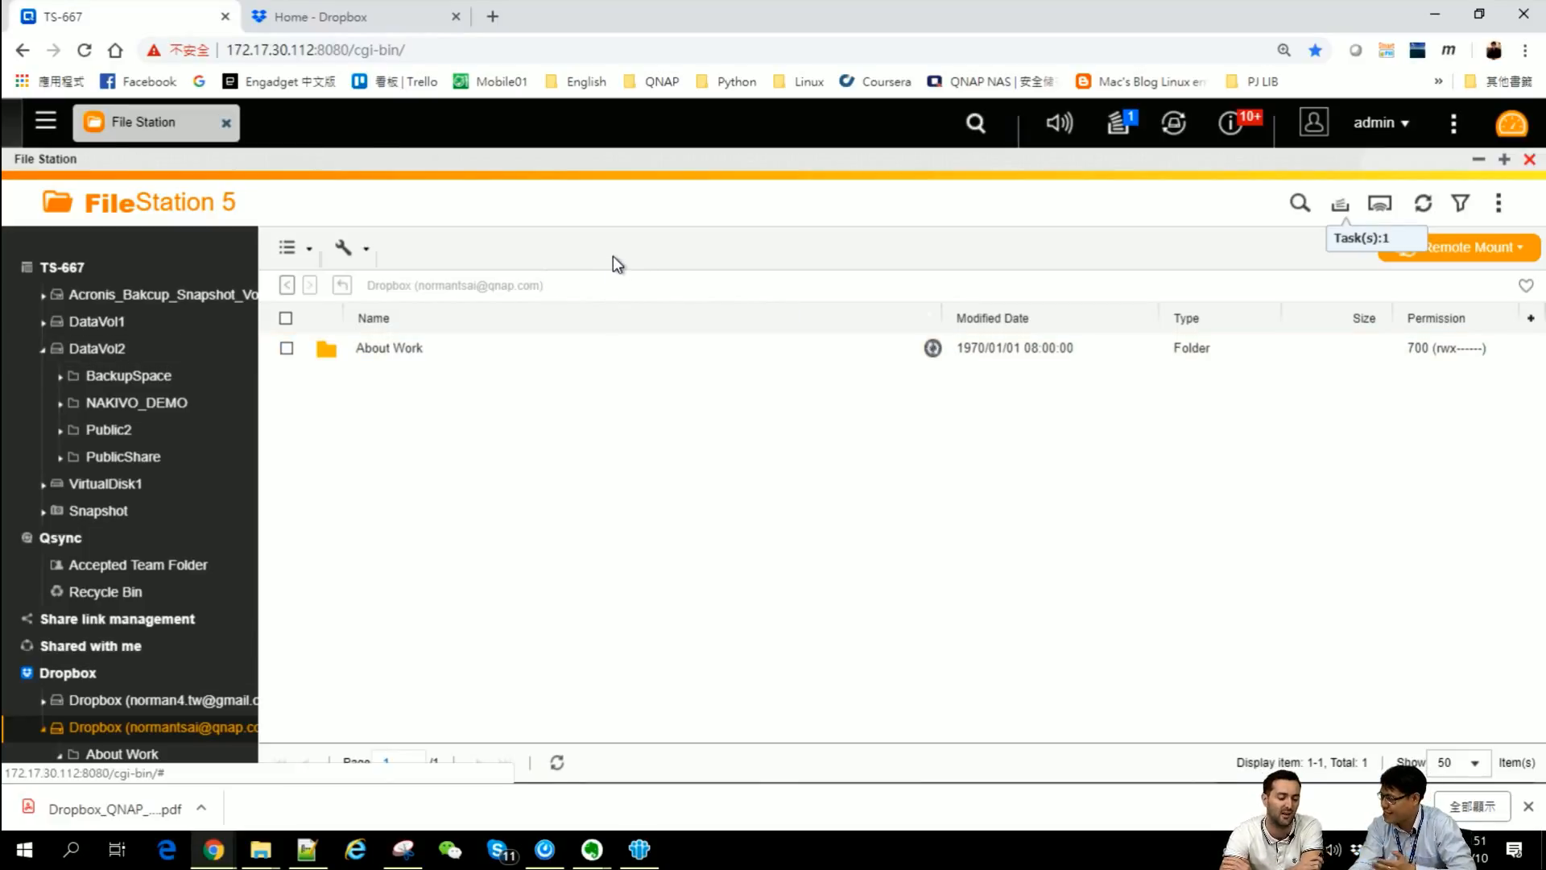
pyautogui.scroll(-2, 152, 545)
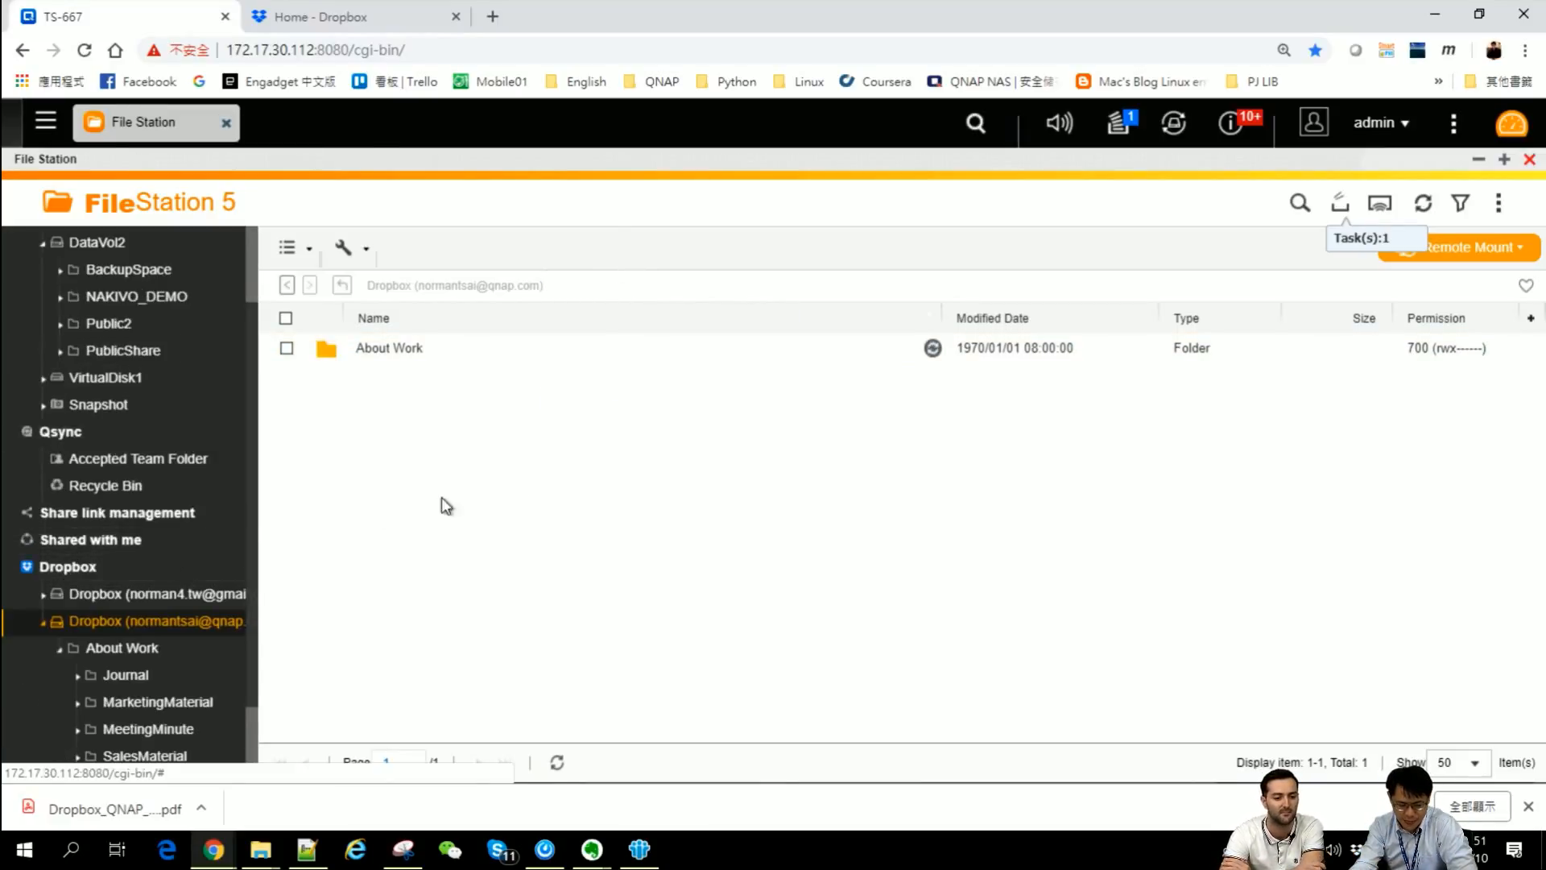